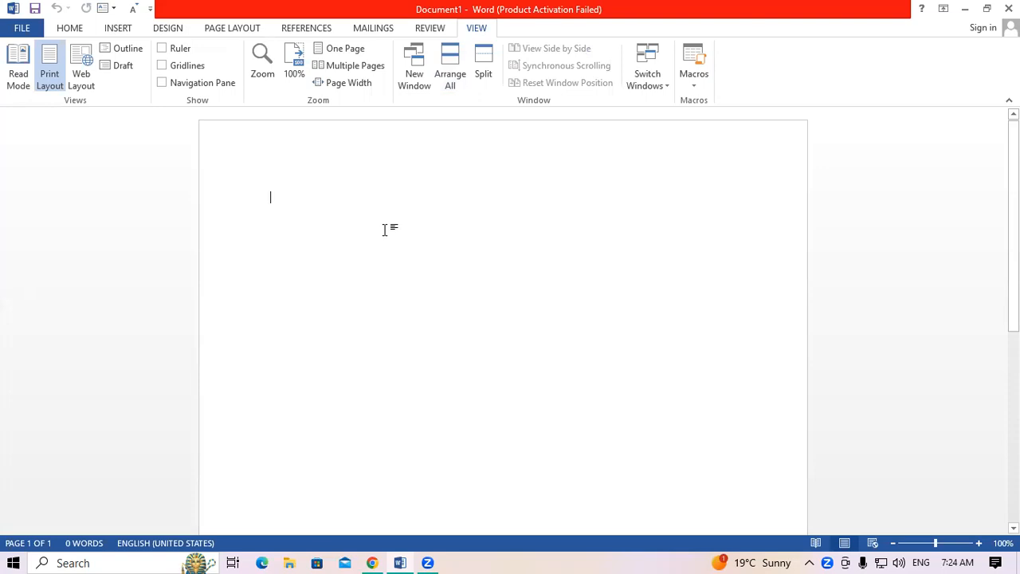
left_click(434, 30)
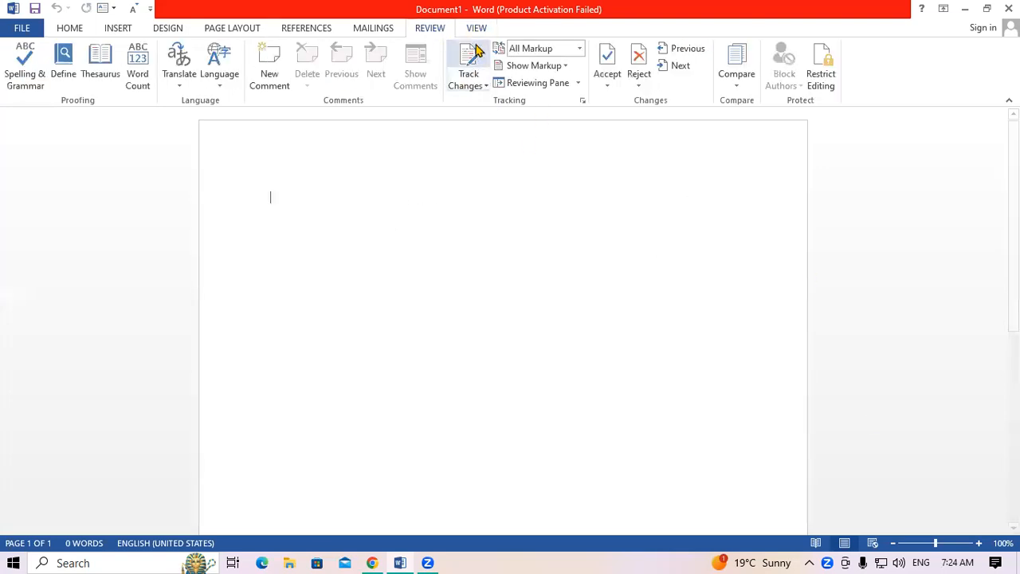
left_click(477, 32)
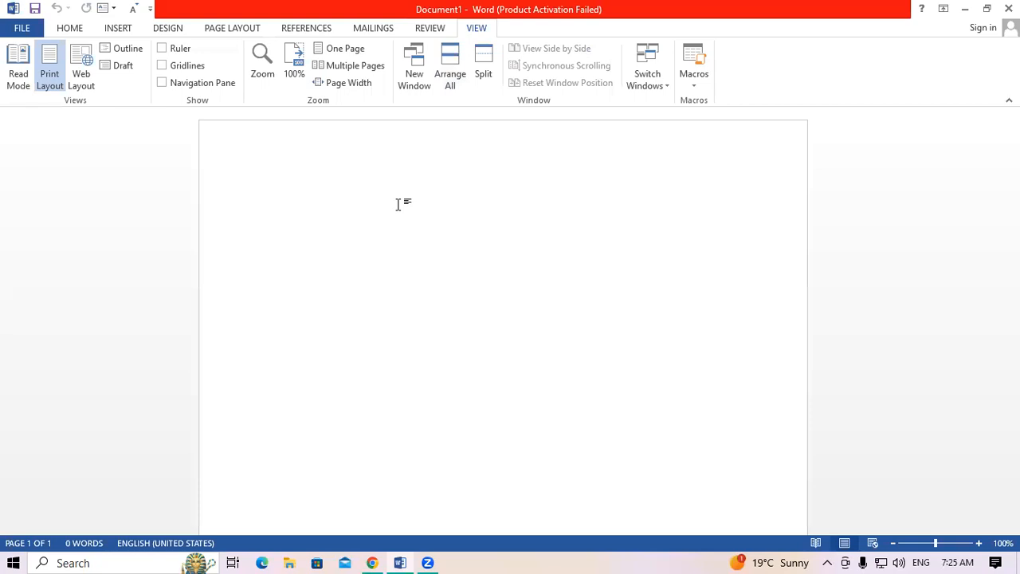
left_click(229, 28)
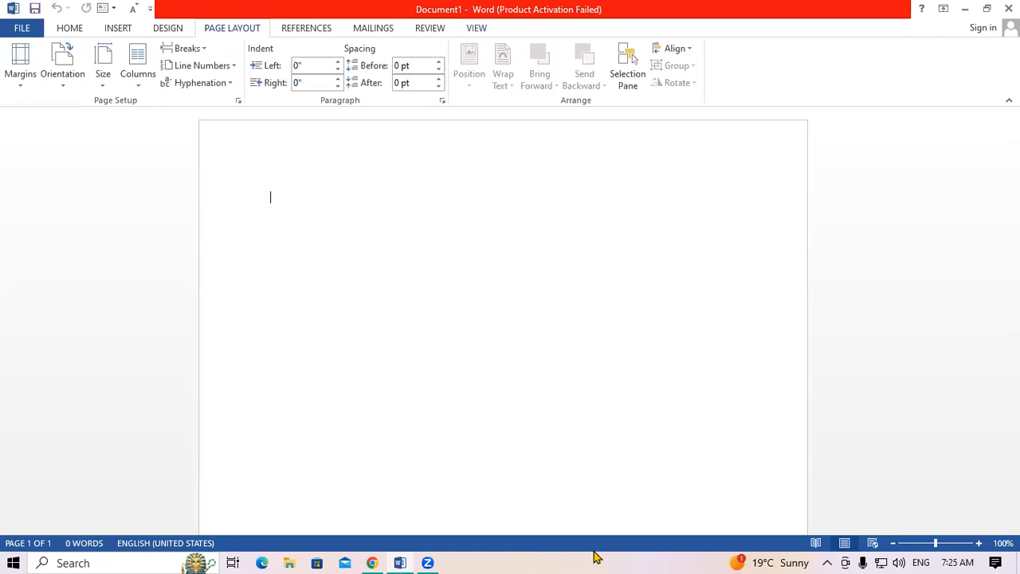
Step: Fill the blank document with sample paragraphs using =rand() and remove the stray closing parenthesis
type("=rand()")
key("Return")
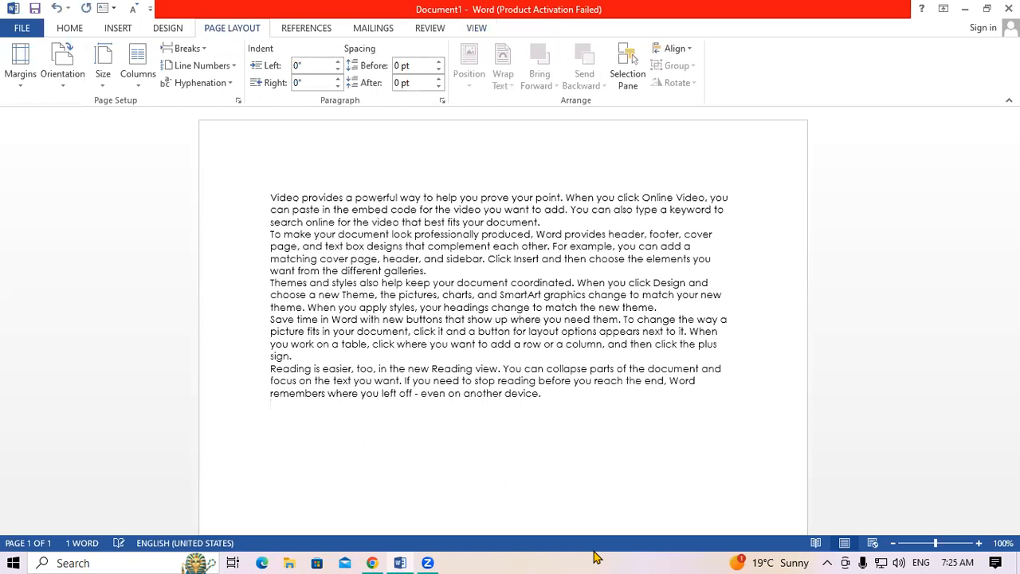
type(")")
key("BackSpace")
Step: Enlarge the font size of all the document text to 14
key("ctrl+a")
key("ctrl+shift+period")
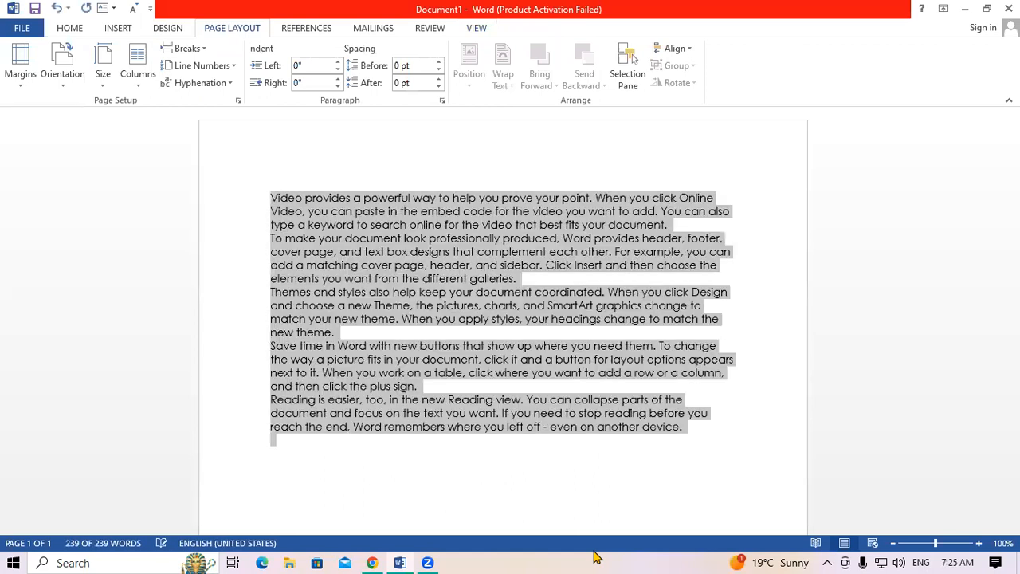
key("ctrl+shift+period")
key("ctrl+shift+period")
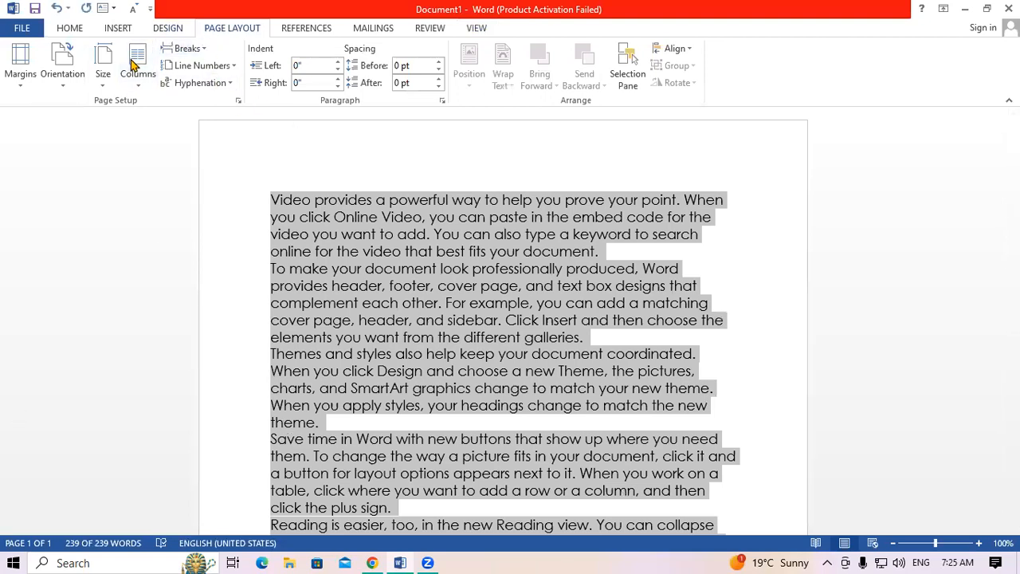
Step: Change the page orientation to Landscape and look over the reflowed page
left_click(53, 79)
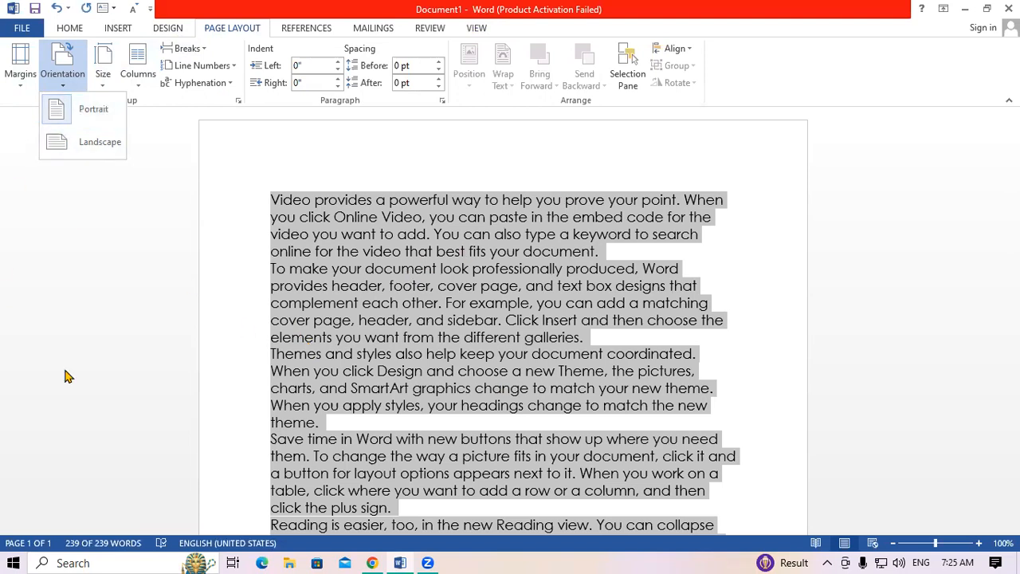
left_click(83, 153)
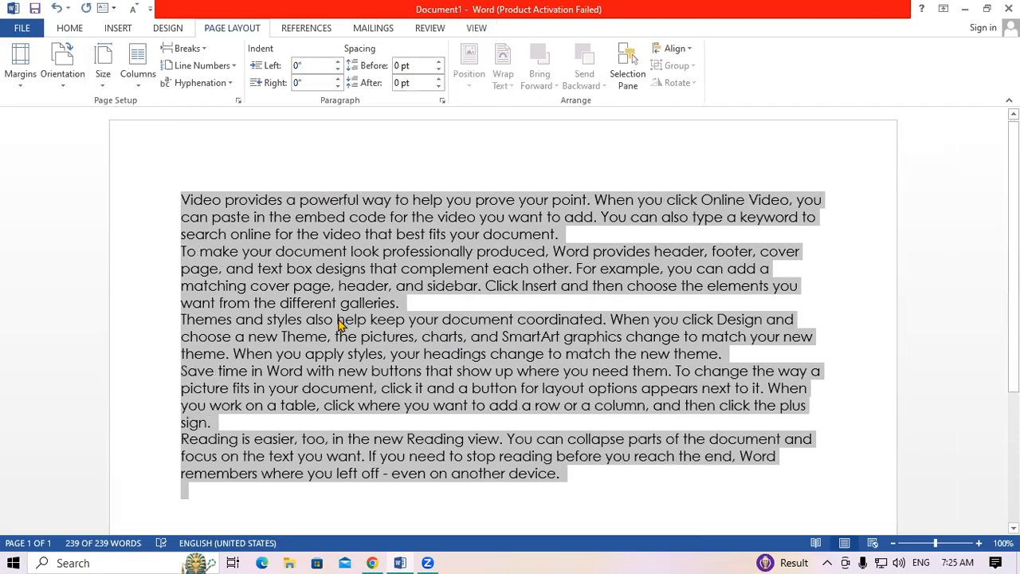
scroll(338, 320, "down", 3)
scroll(349, 335, "up", 3)
left_click(483, 34)
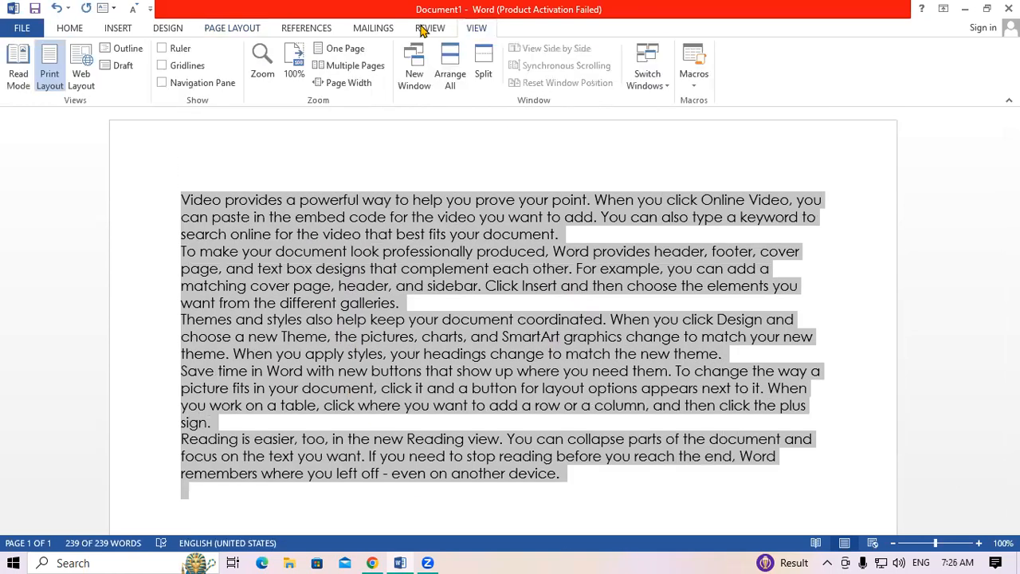
Step: Restore the page orientation to Portrait
left_click(255, 33)
left_click(62, 62)
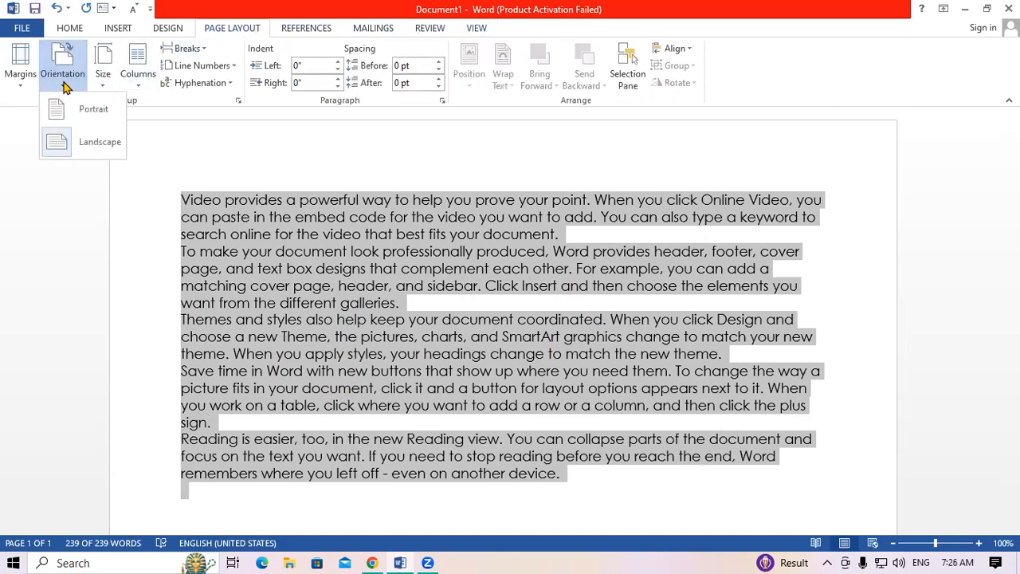
left_click(72, 108)
Step: Show the document in Read Mode, then return to editing the document
left_click(477, 28)
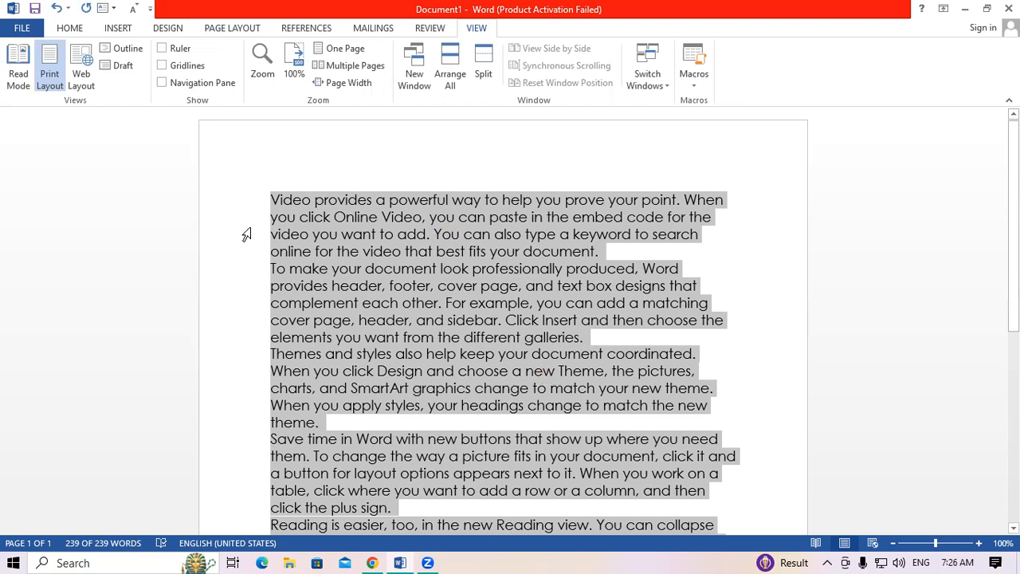
left_click(20, 70)
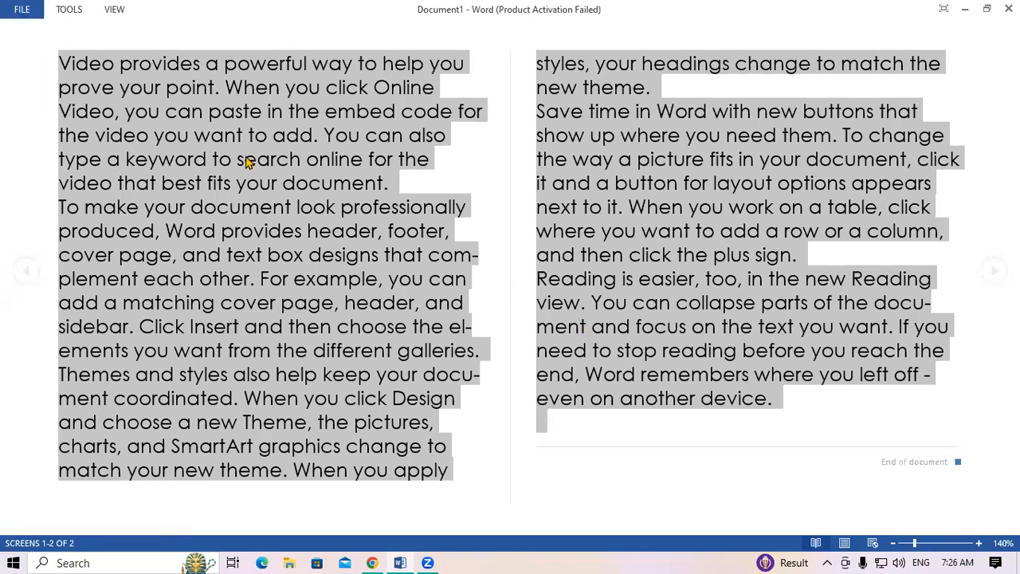
left_click(116, 9)
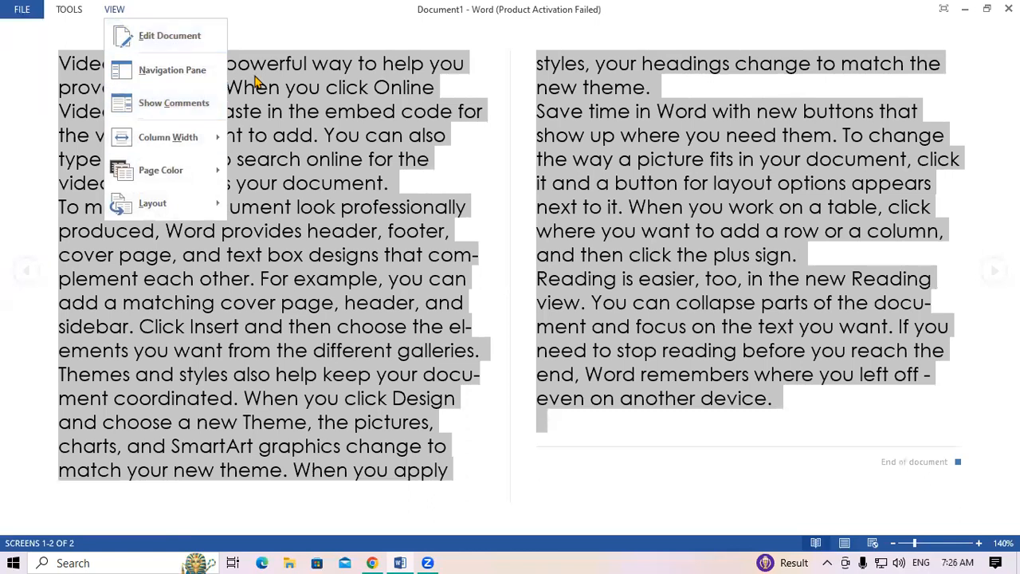
left_click(150, 39)
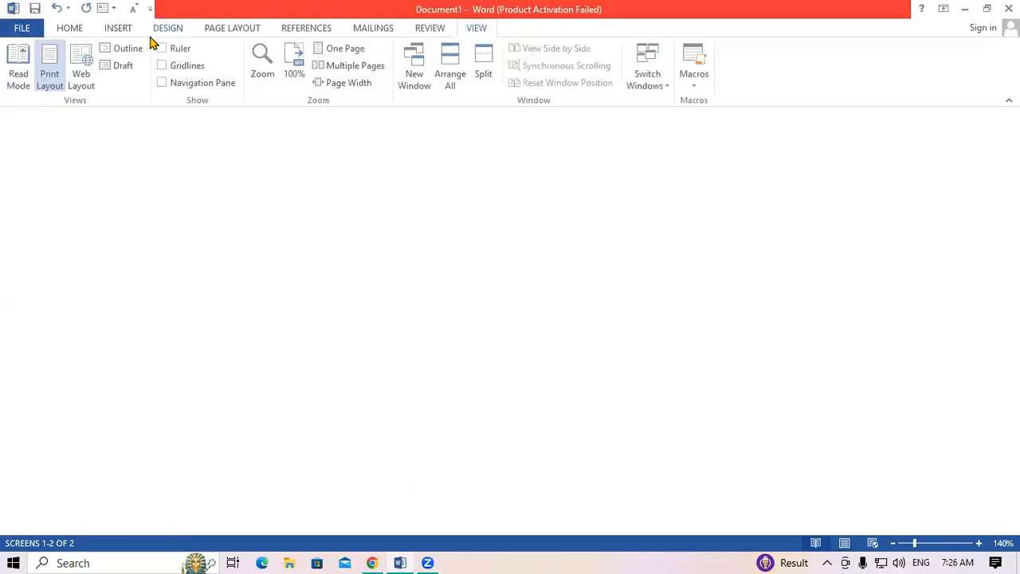
scroll(422, 272, "up", 7)
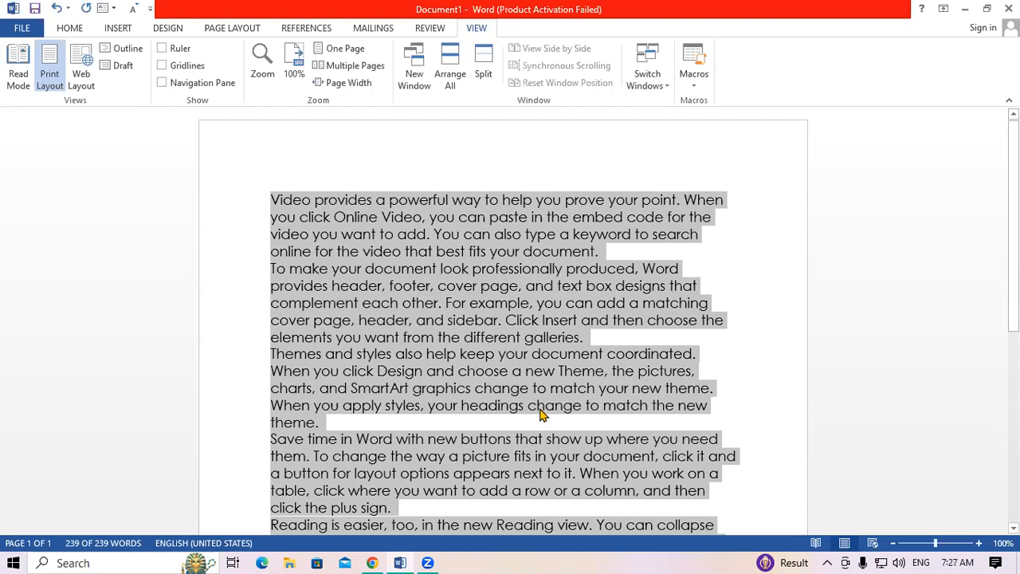
Step: Display the document in Web Layout view and deselect the text
left_click(82, 77)
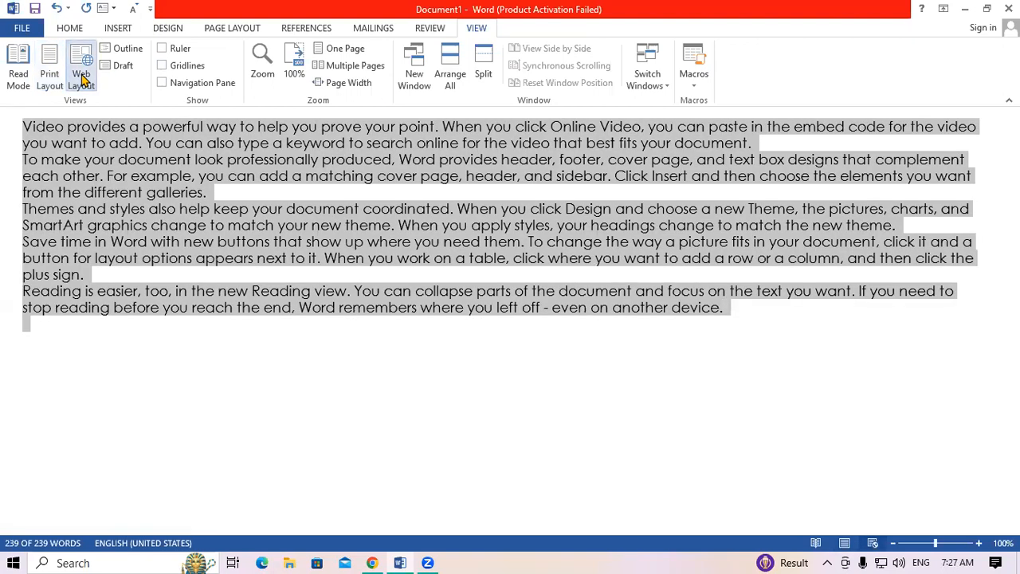
left_click(268, 375)
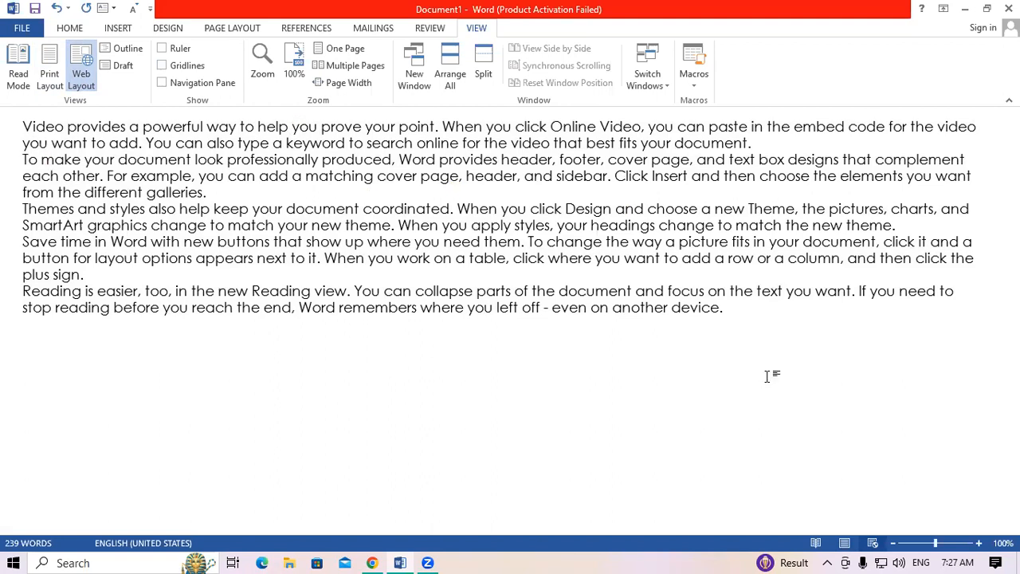
Step: Switch to Chrome and open sarkariresult.com in a new tab
left_click(375, 562)
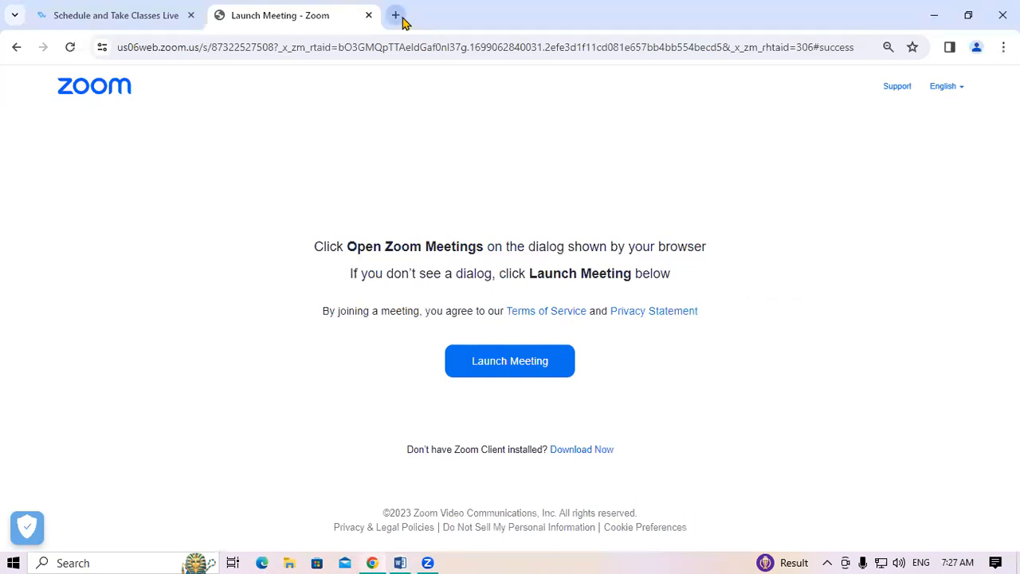
left_click(403, 20)
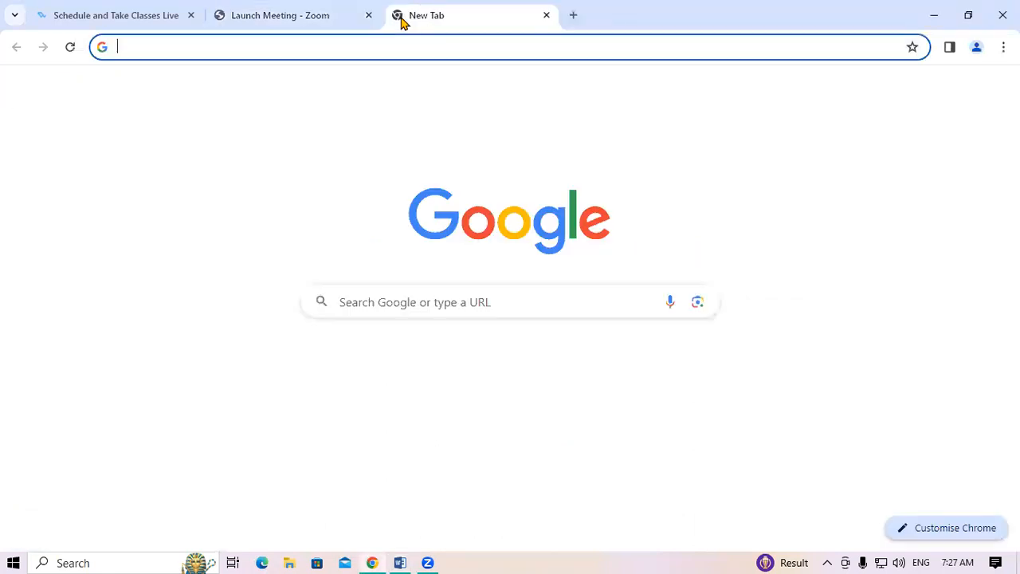
type("sar")
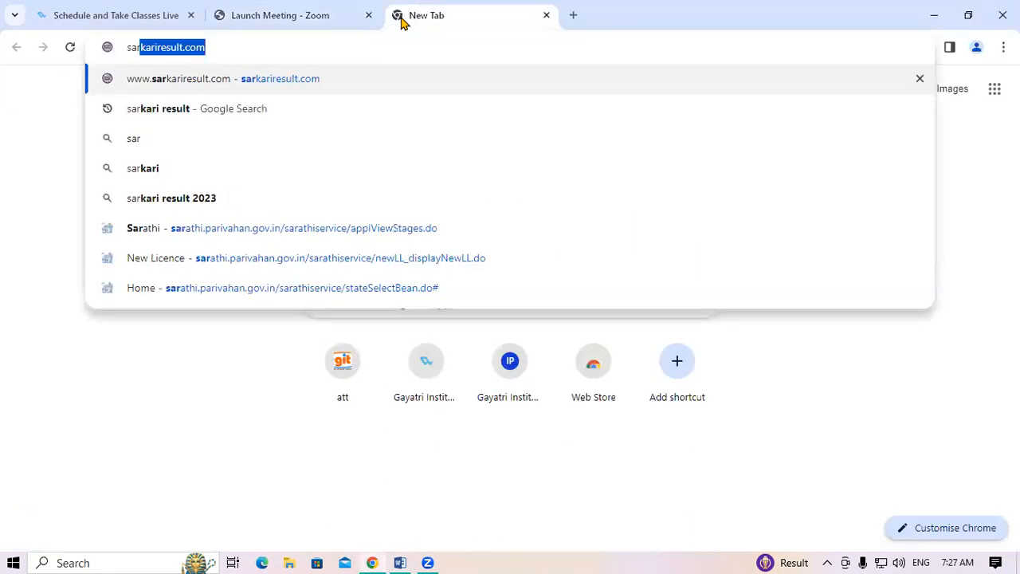
key("Return")
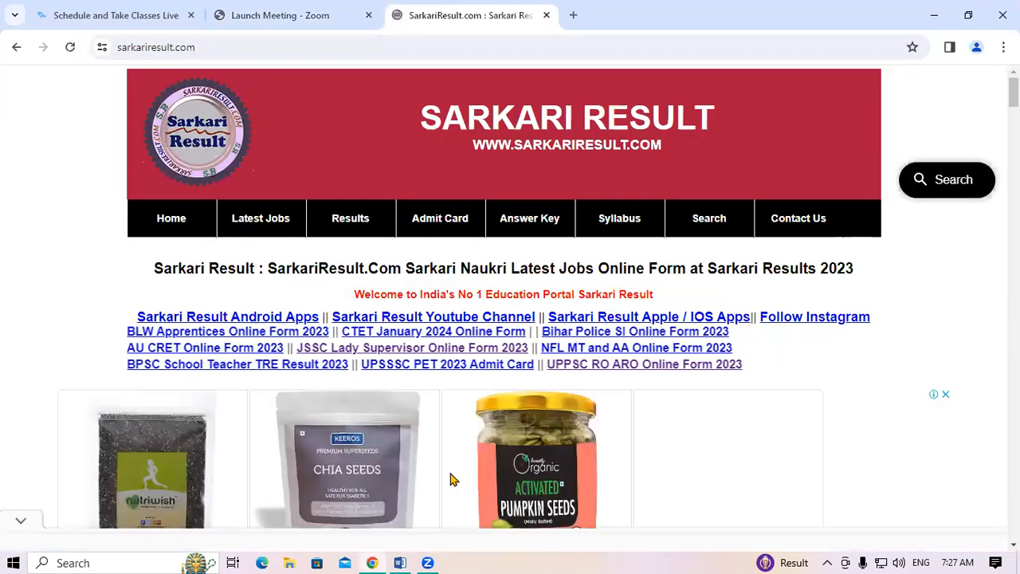
Step: Open the HTML source of the sarkariresult.com home page and look through its code
key("ctrl+u")
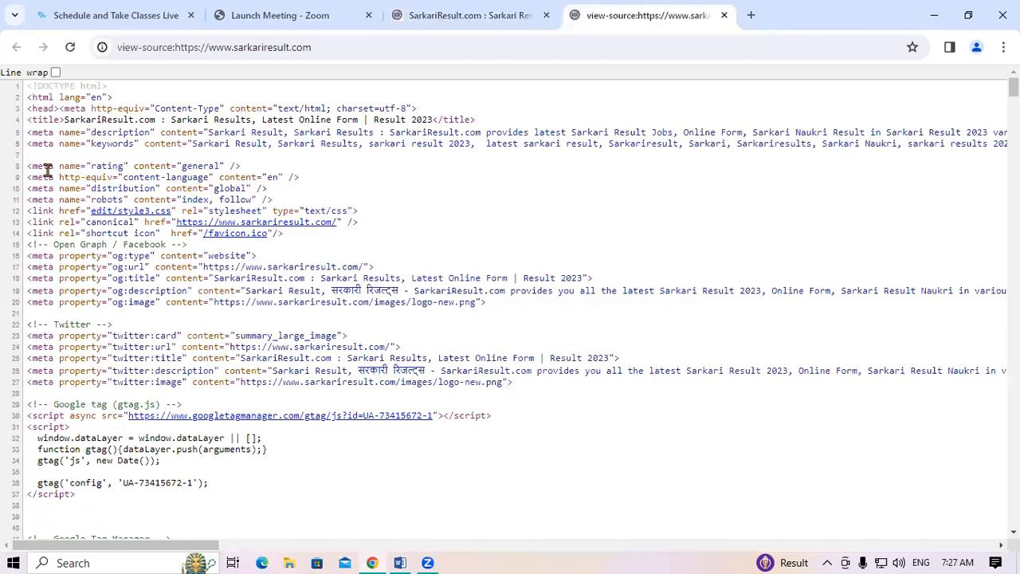
scroll(278, 230, "down", 10)
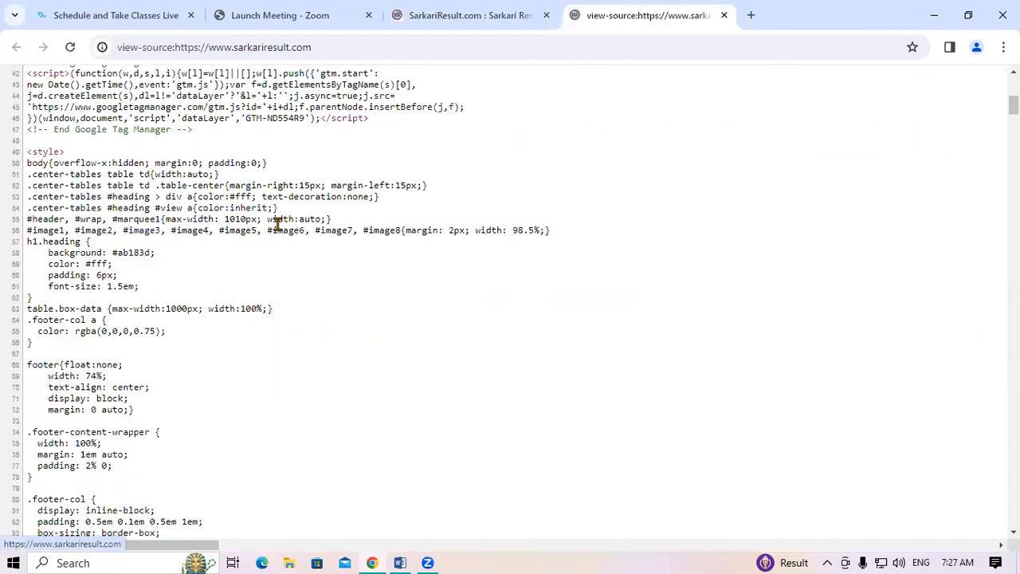
scroll(279, 230, "up", 10)
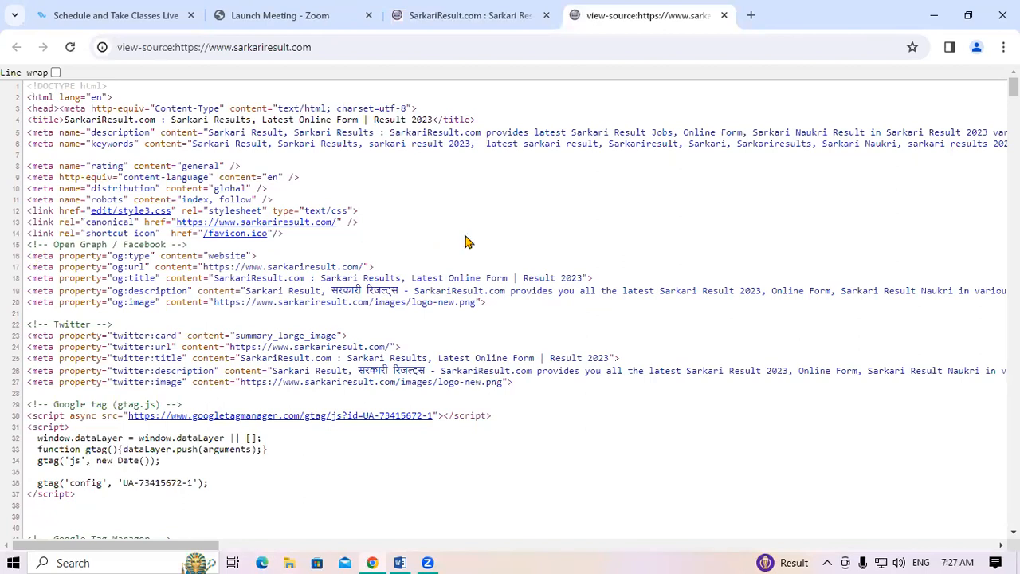
Step: Switch back to Word, show the document in Outline view, then close that view
left_click(400, 562)
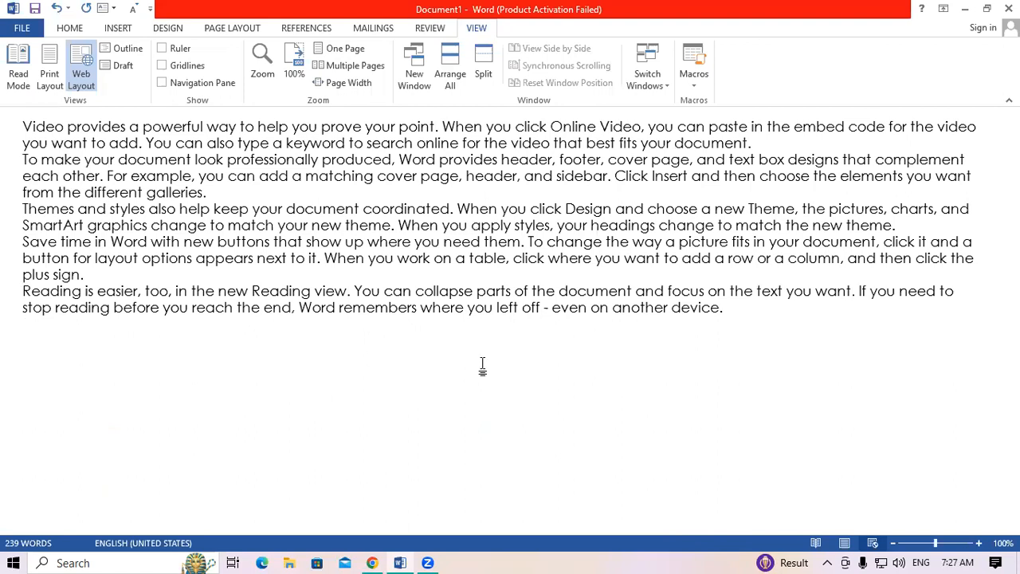
left_click(127, 49)
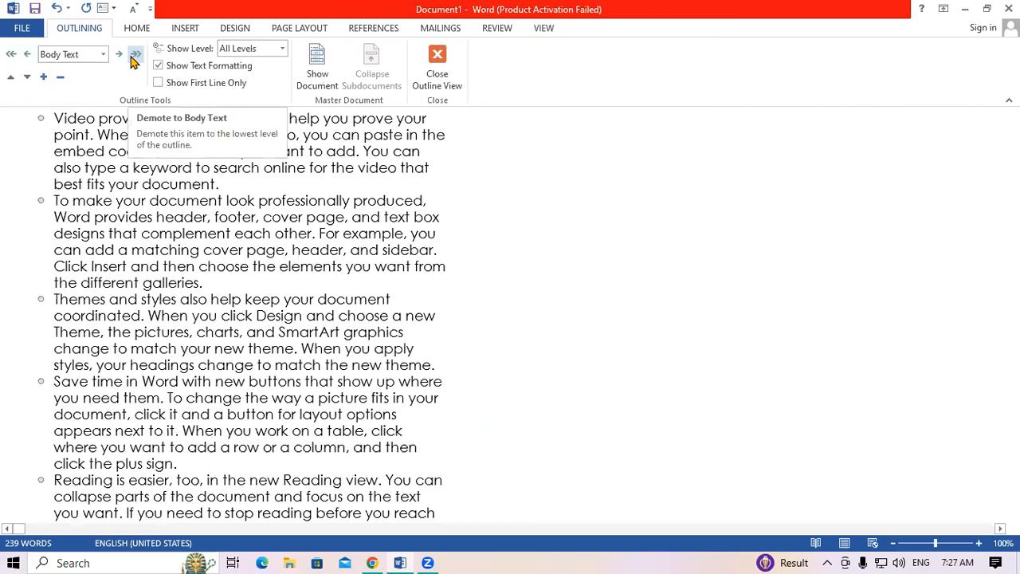
left_click(456, 75)
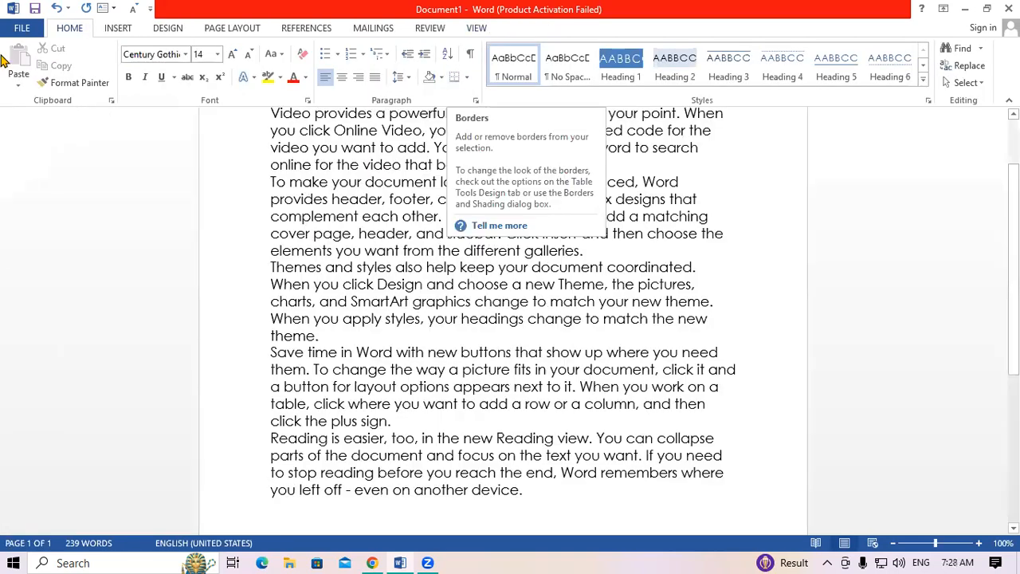
left_click(478, 29)
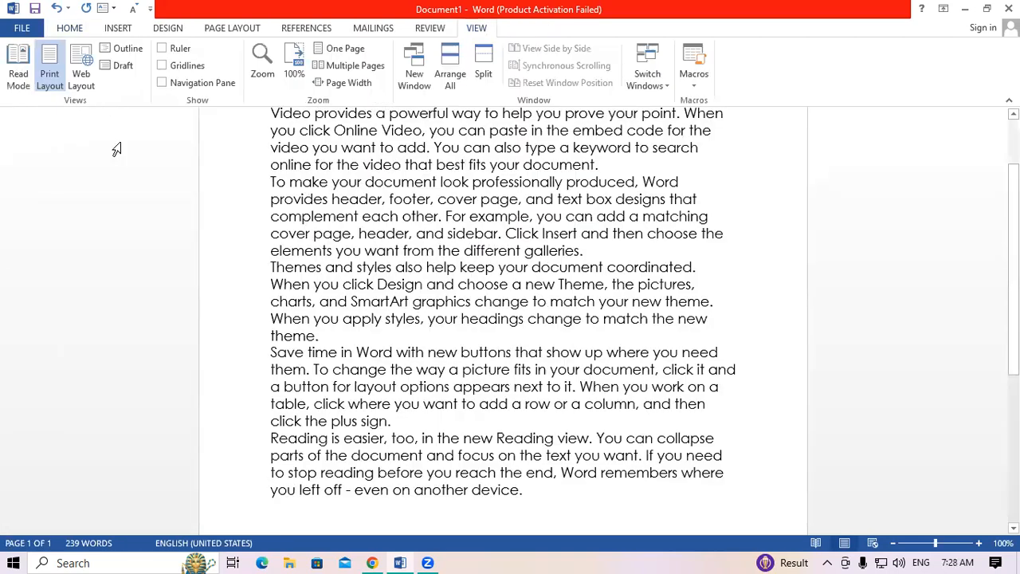
Step: Show the document in Draft view, compare it with Outline view, then close Outline view
left_click(117, 67)
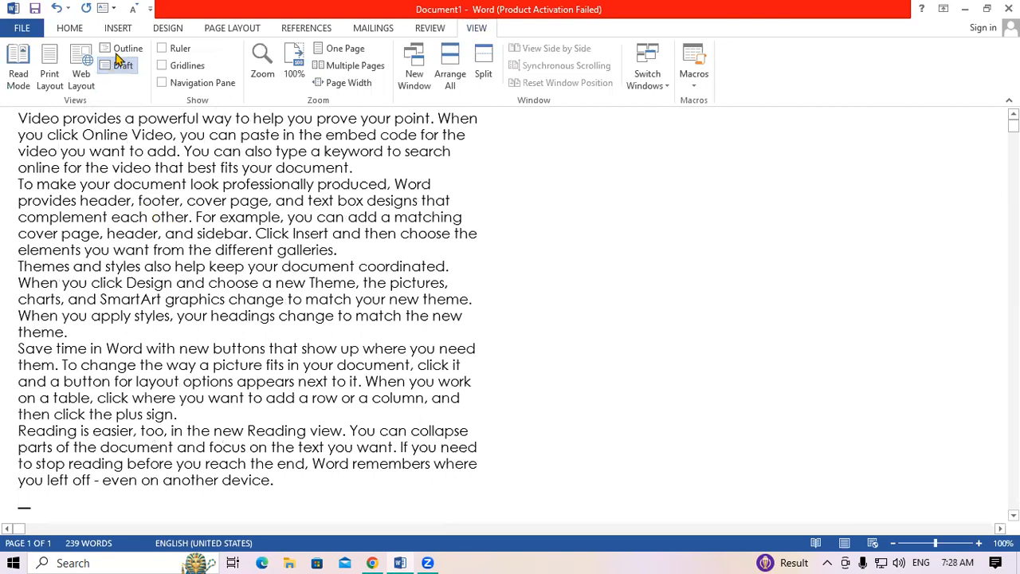
left_click(123, 50)
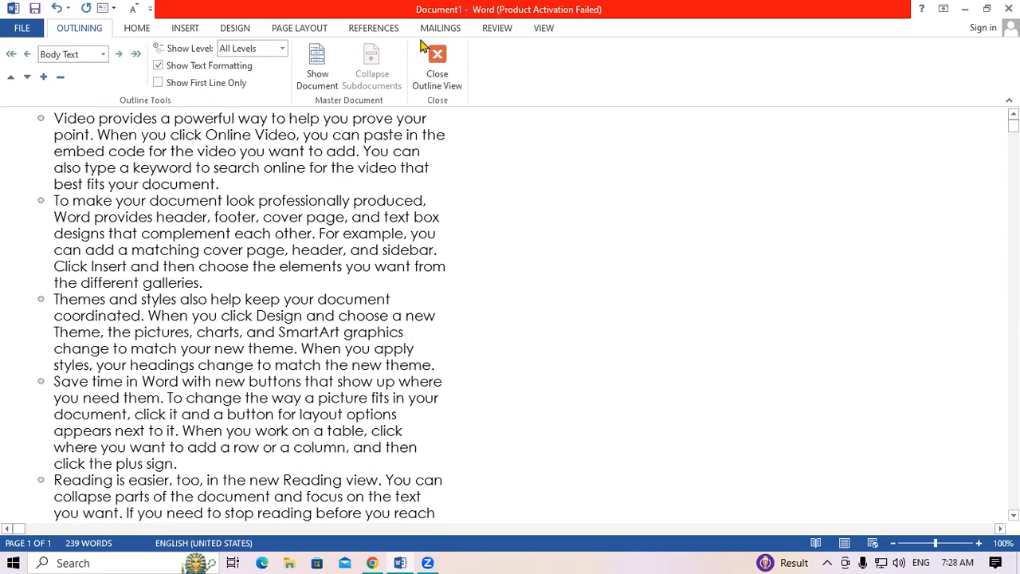
left_click(437, 67)
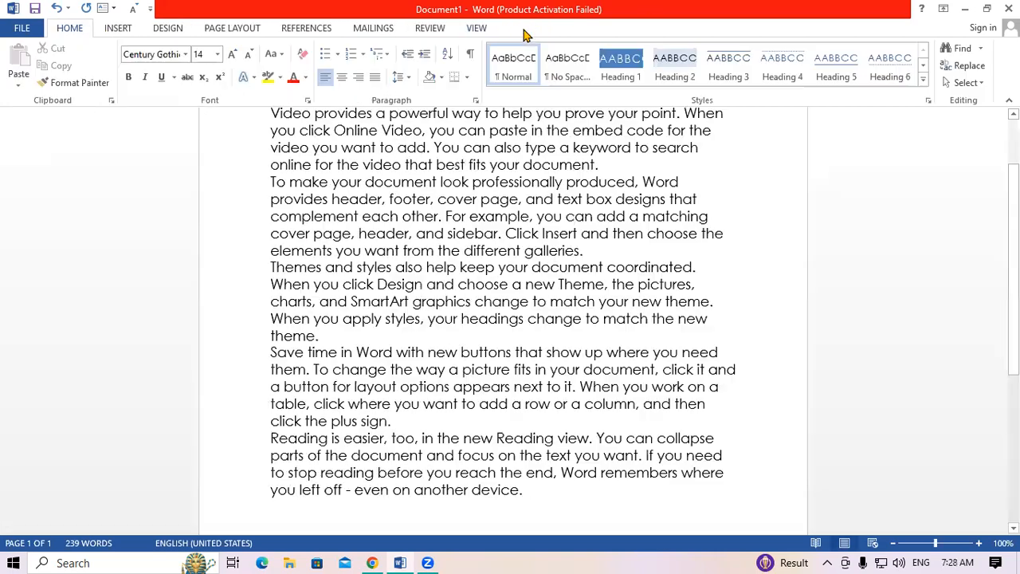
left_click(477, 28)
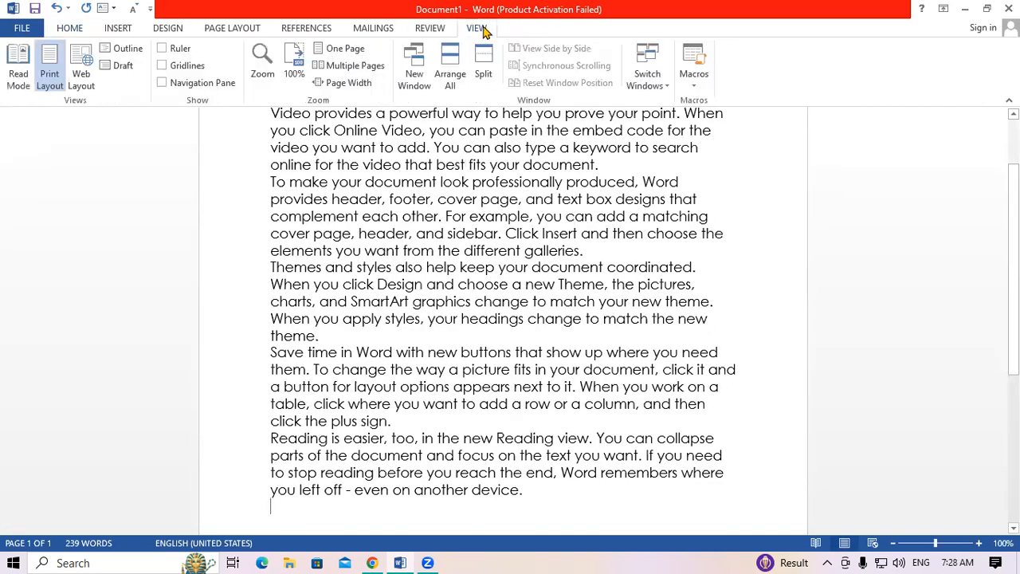
Step: Show the document in Draft view once more, then return it to Print Layout
left_click(123, 66)
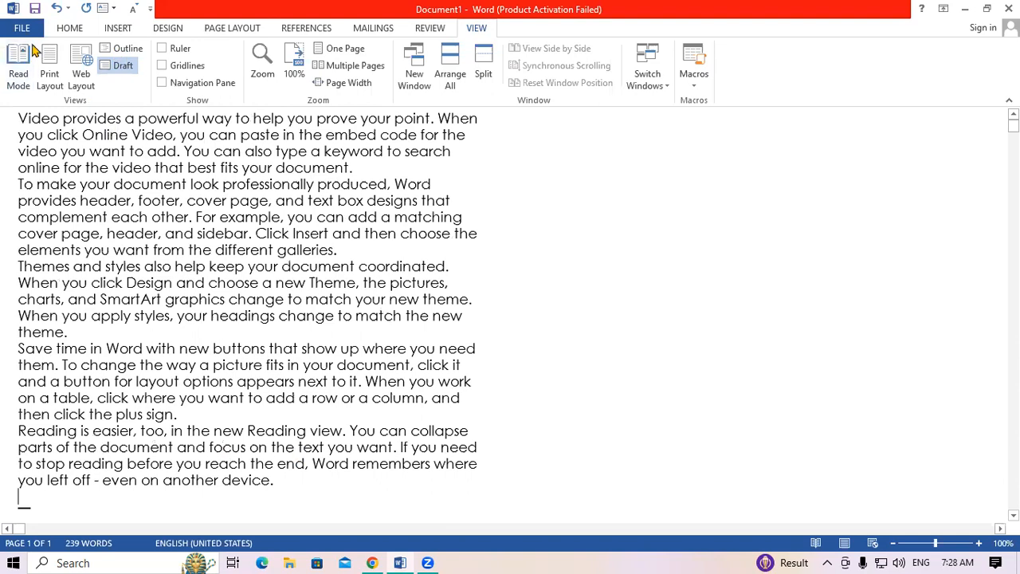
left_click(50, 71)
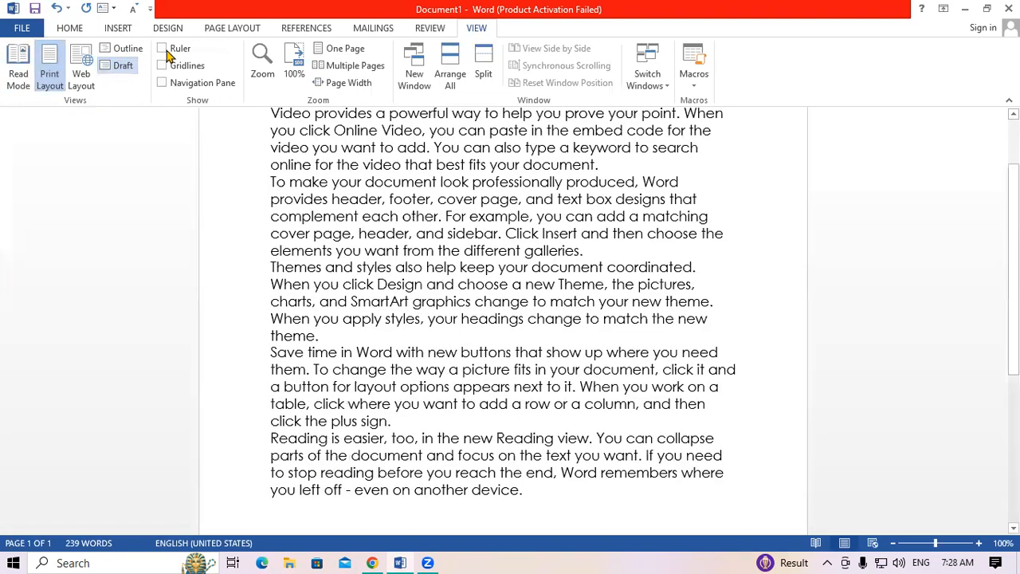
scroll(355, 295, "up", 2)
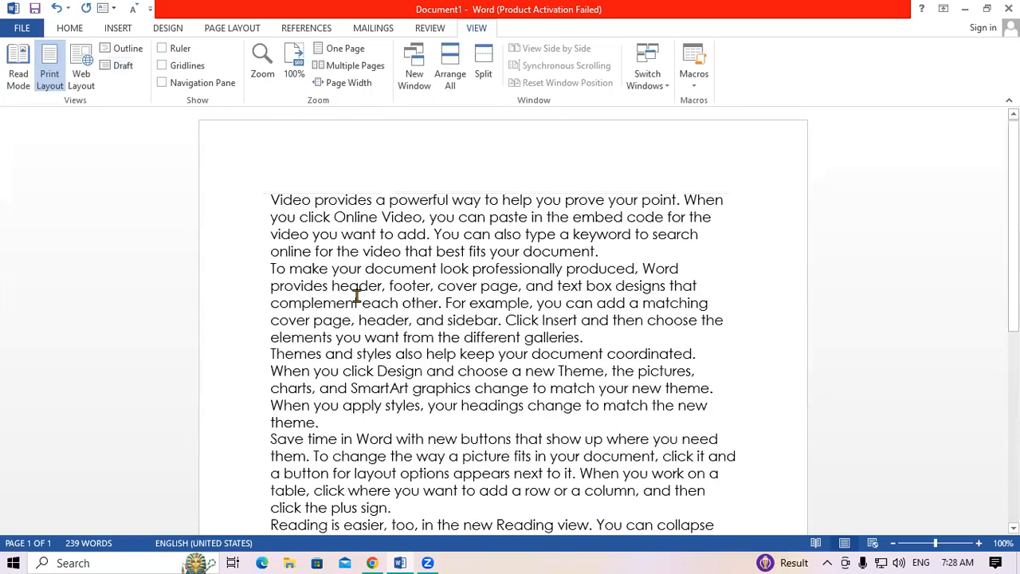
Step: Show the ruler above the document, hide it, and show it once more
left_click(72, 30)
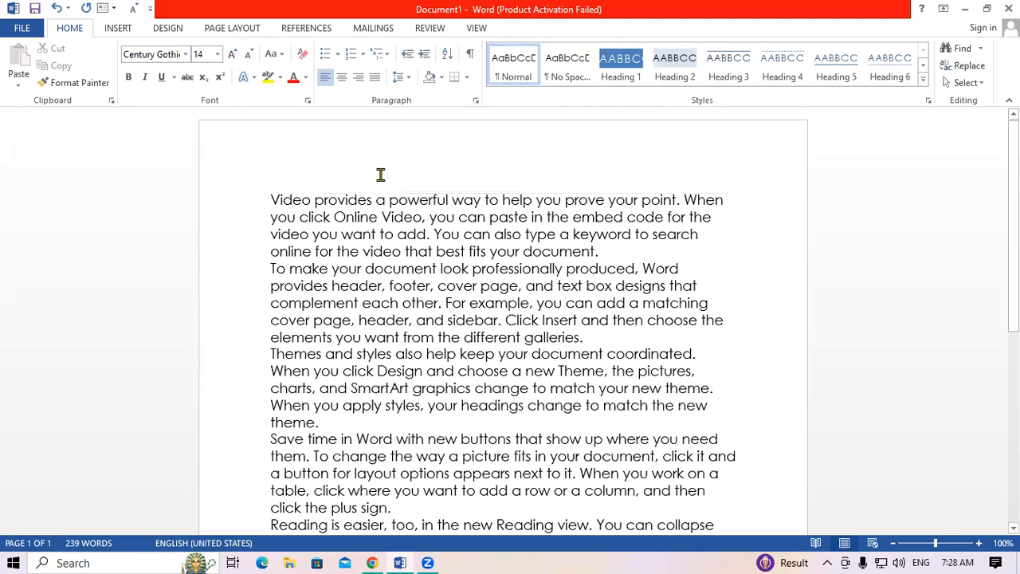
left_click(477, 30)
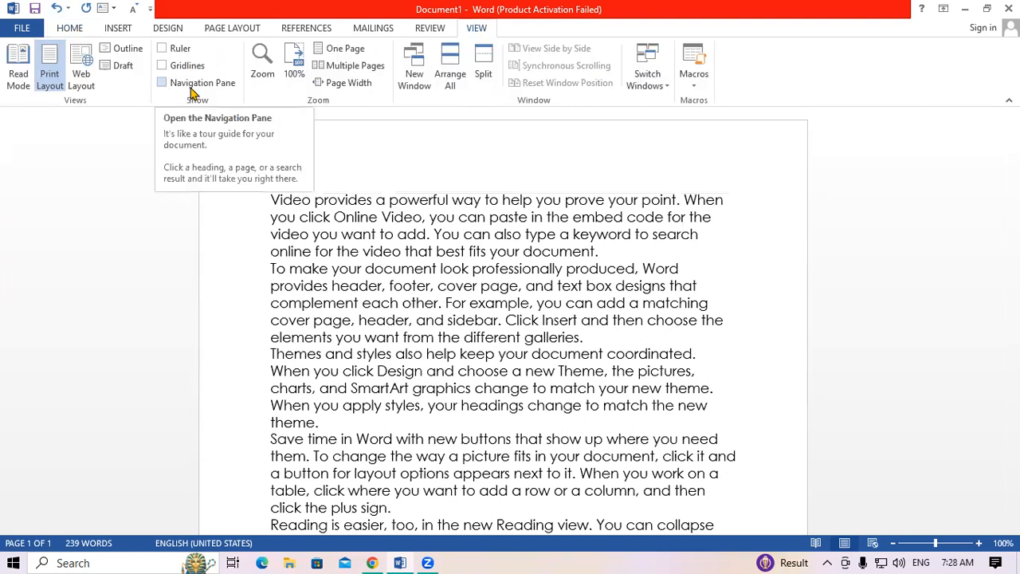
left_click(167, 50)
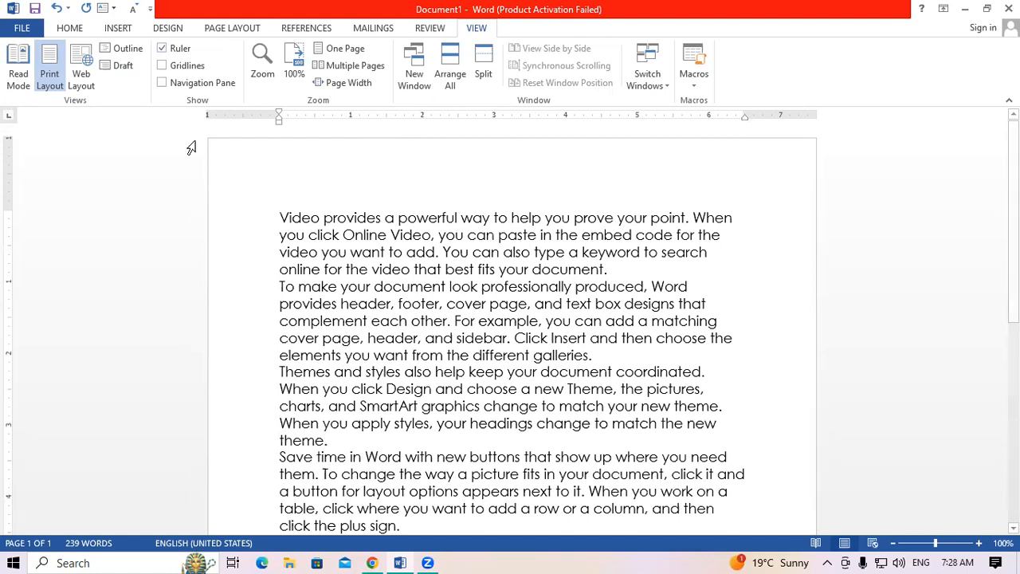
left_click(176, 57)
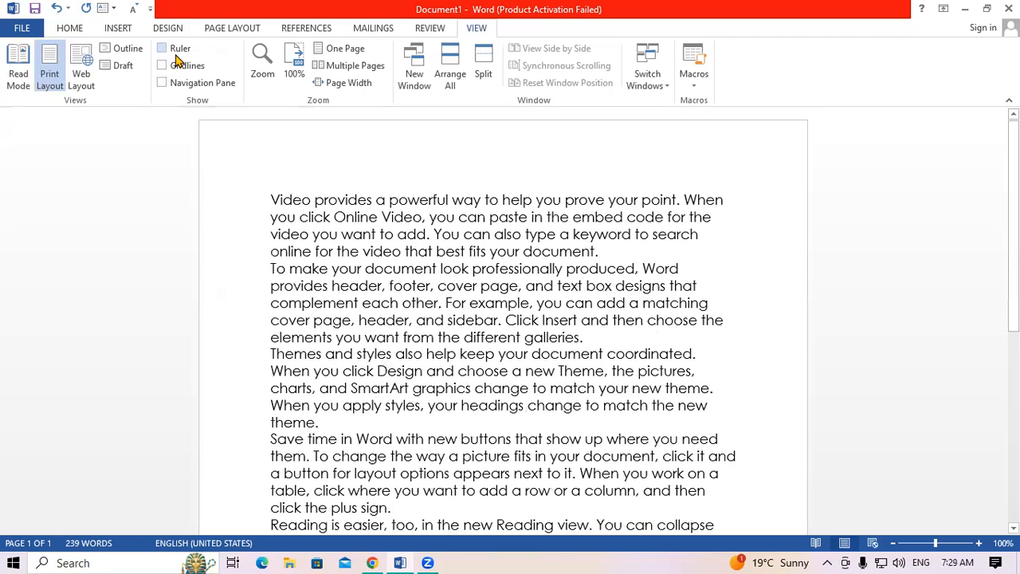
left_click(177, 57)
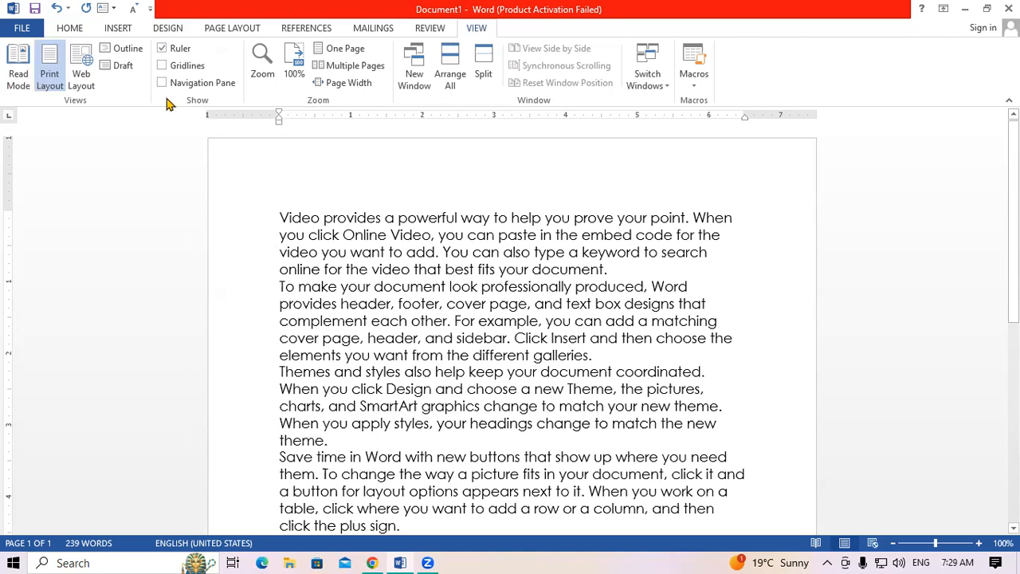
Step: Display gridlines behind the text and look over how they cover the whole page
left_click(172, 70)
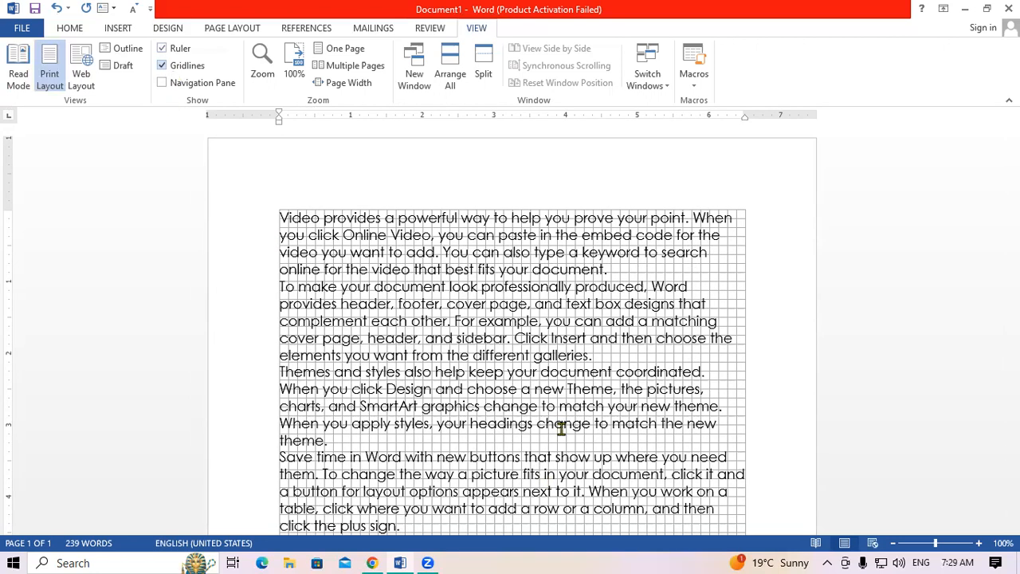
scroll(486, 427, "down", 4)
scroll(497, 436, "down", 4)
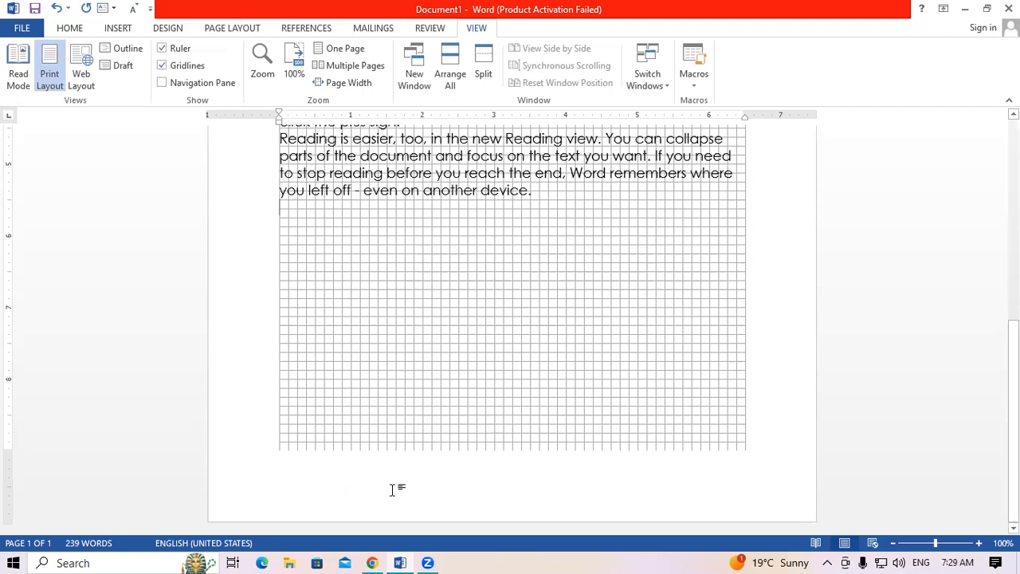
scroll(395, 488, "up", 4)
scroll(391, 490, "up", 4)
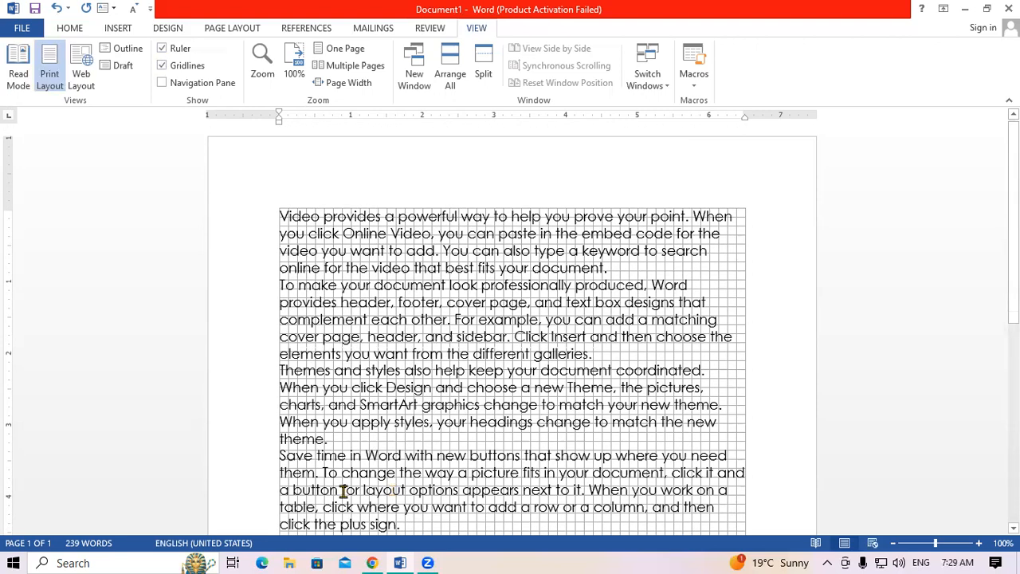
Step: Close the document without saving it, and restart Word with a new blank document
left_click(1009, 9)
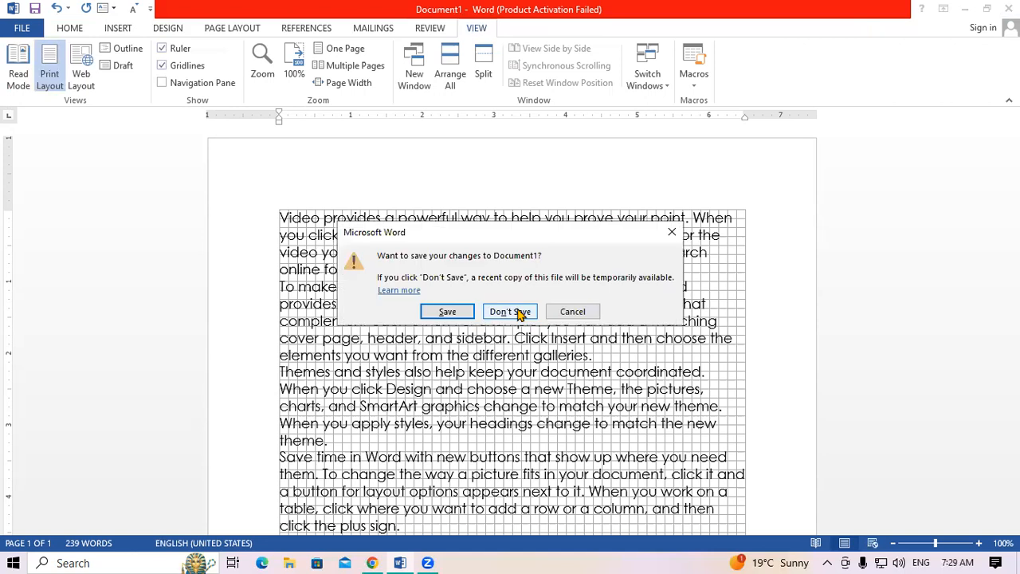
left_click(510, 311)
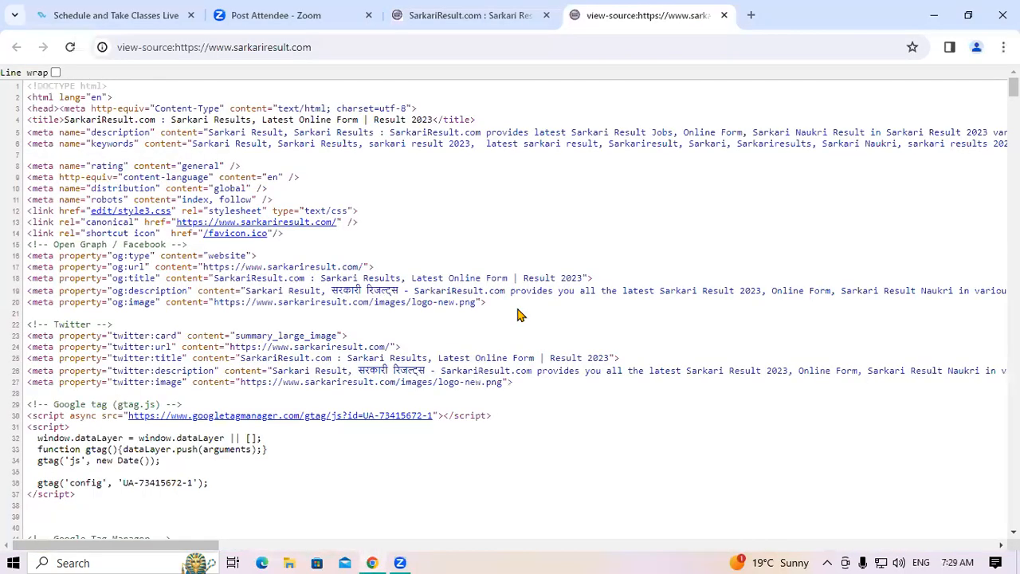
key("super+r")
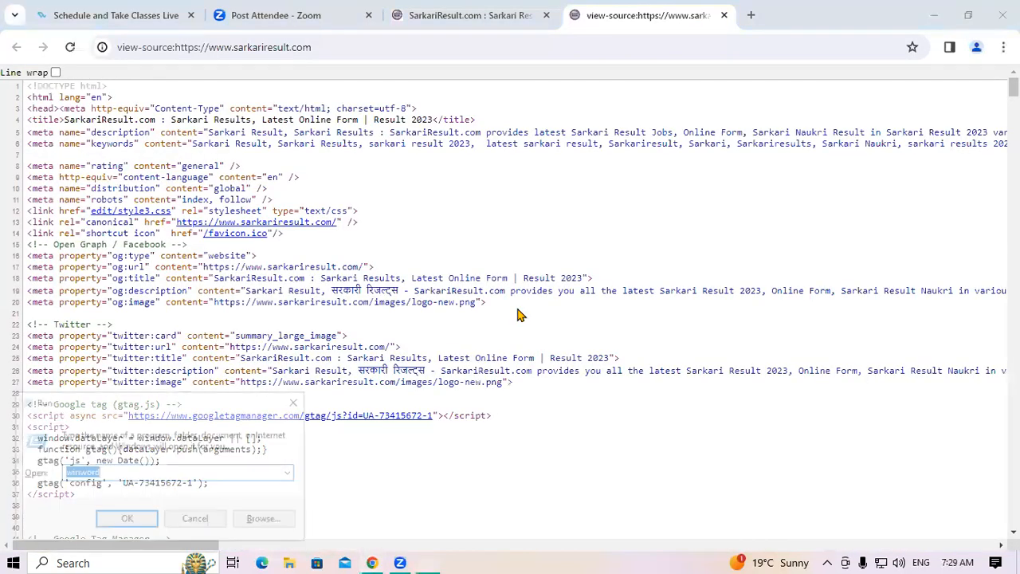
key("Return")
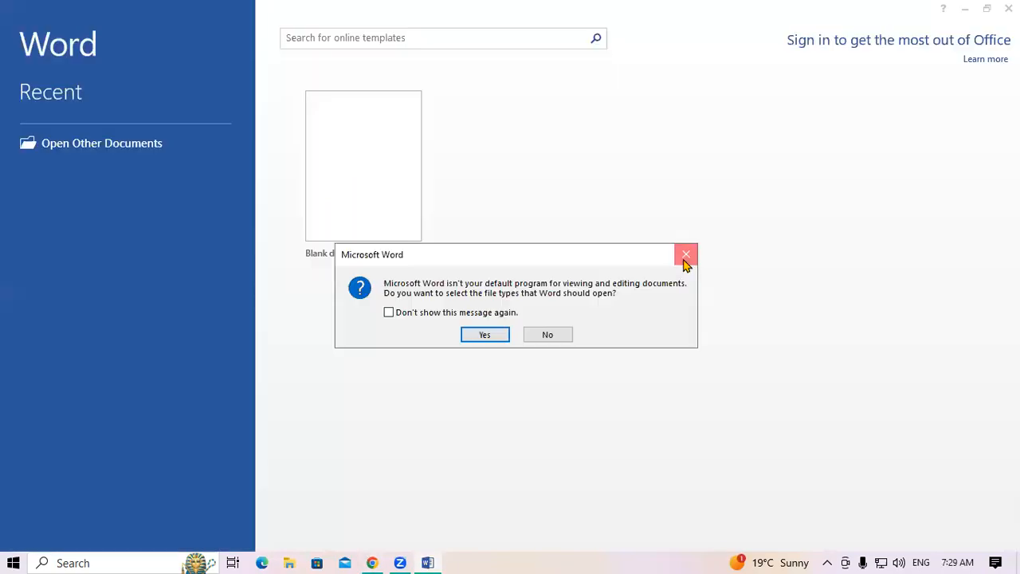
left_click(685, 258)
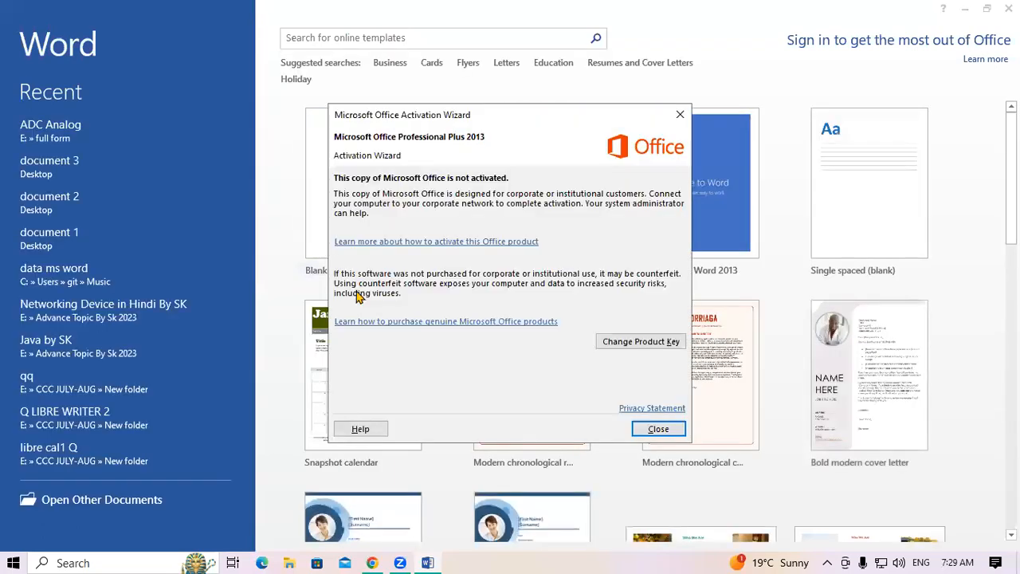
left_click(321, 193)
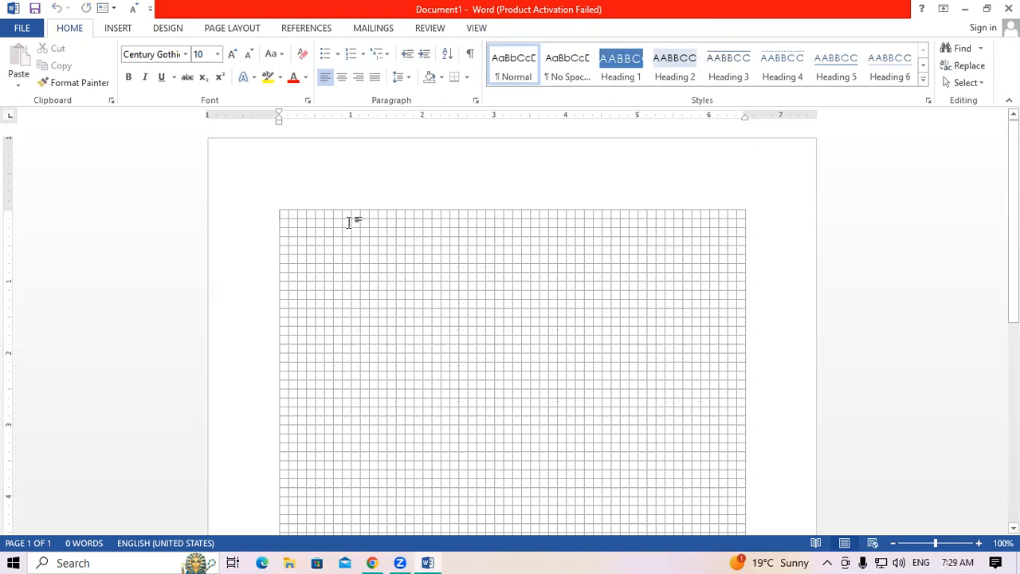
Step: Hide the gridlines on the blank page, and display them again
left_click(476, 29)
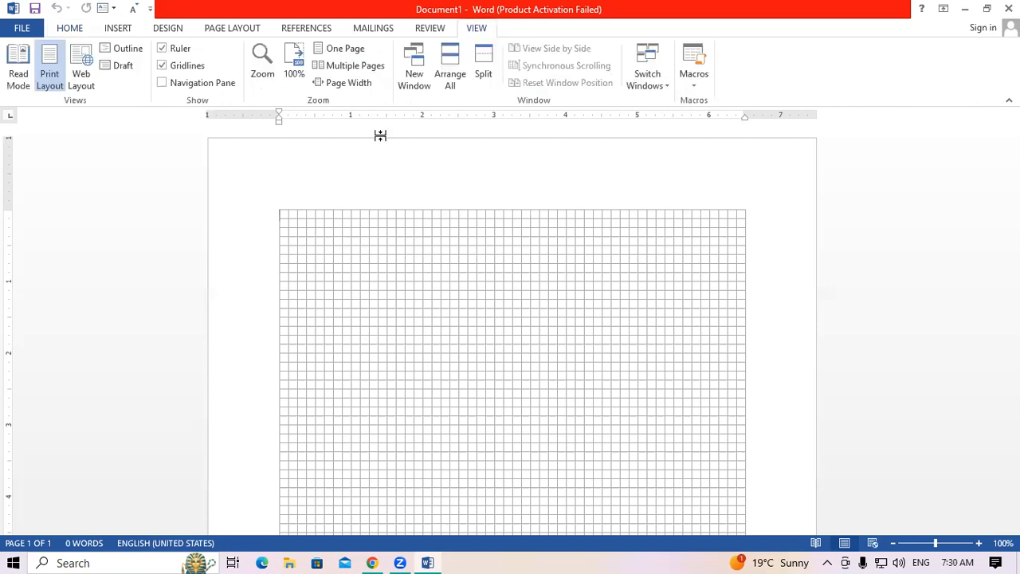
left_click(187, 66)
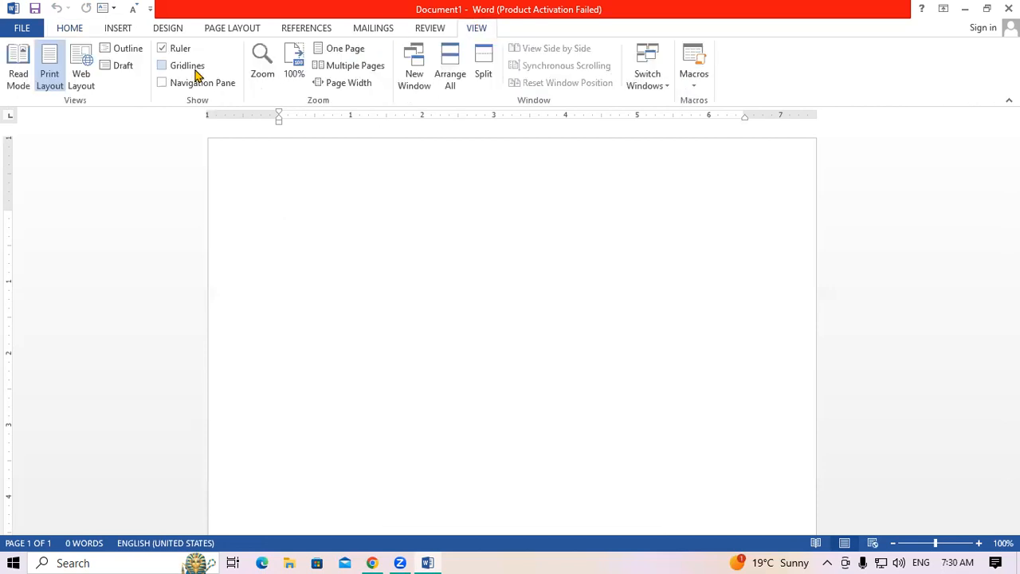
left_click(191, 68)
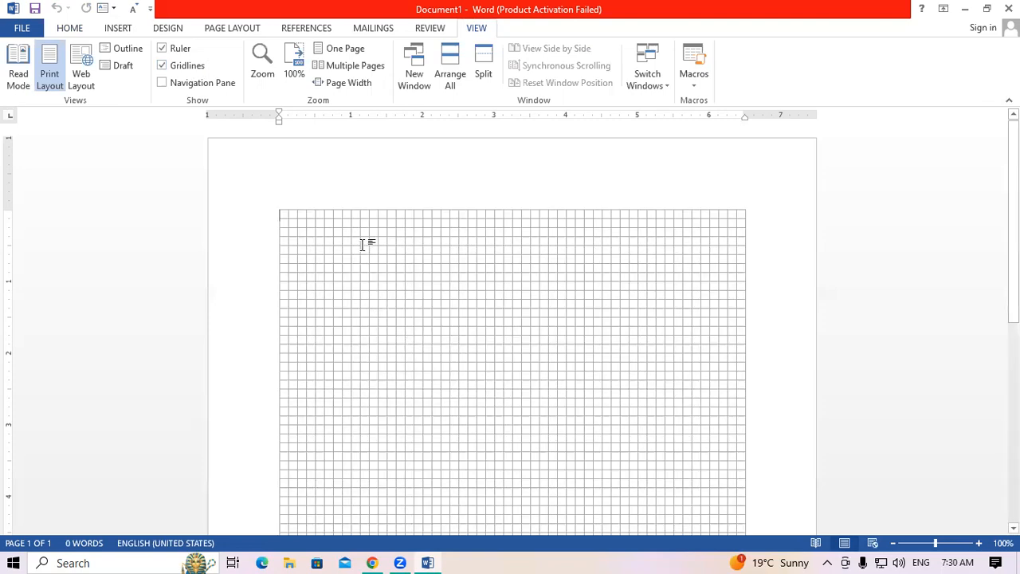
Step: Generate sample paragraphs with =rand() in the blank document, and turn the gridlines off
type("=rand(")
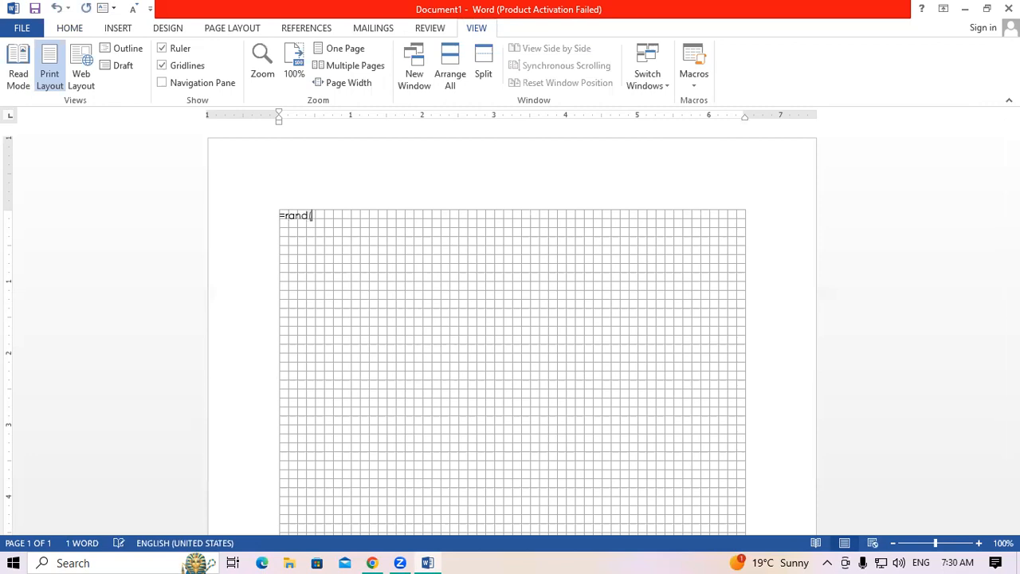
type(")")
key("Return")
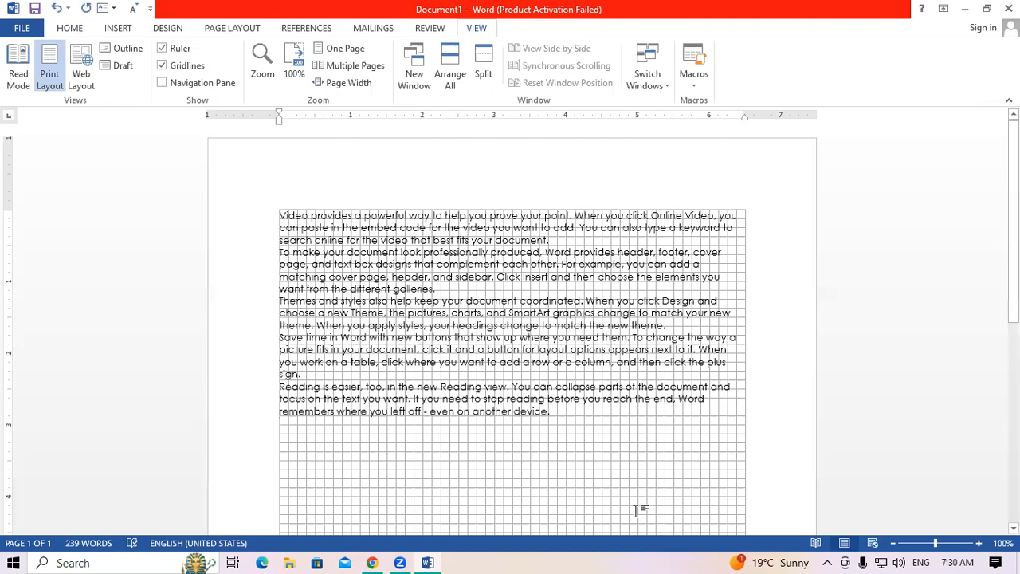
left_click(163, 66)
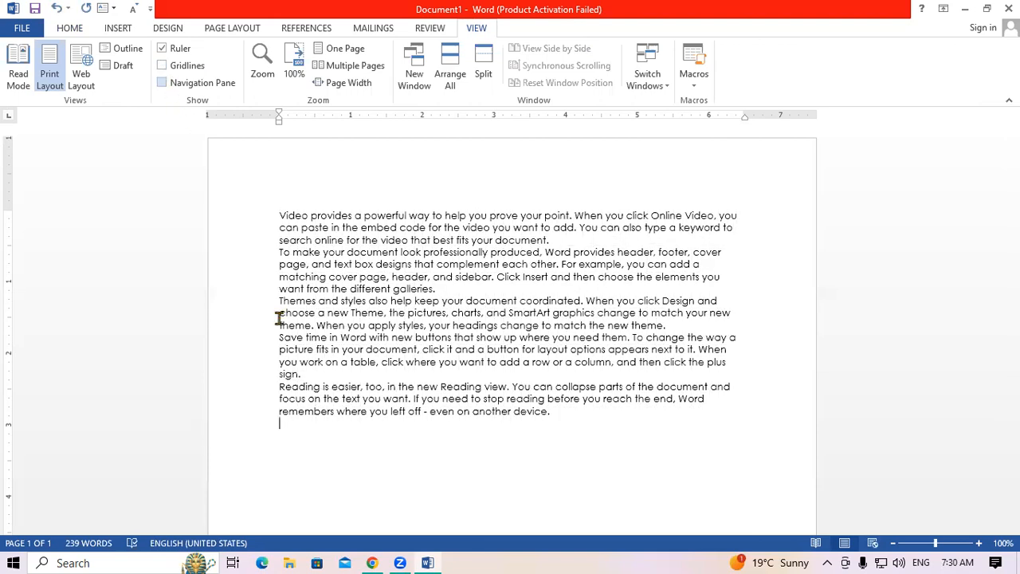
Step: Copy all the sample text and increase its font size, then clear the selection
key("ctrl+a")
key("ctrl+c")
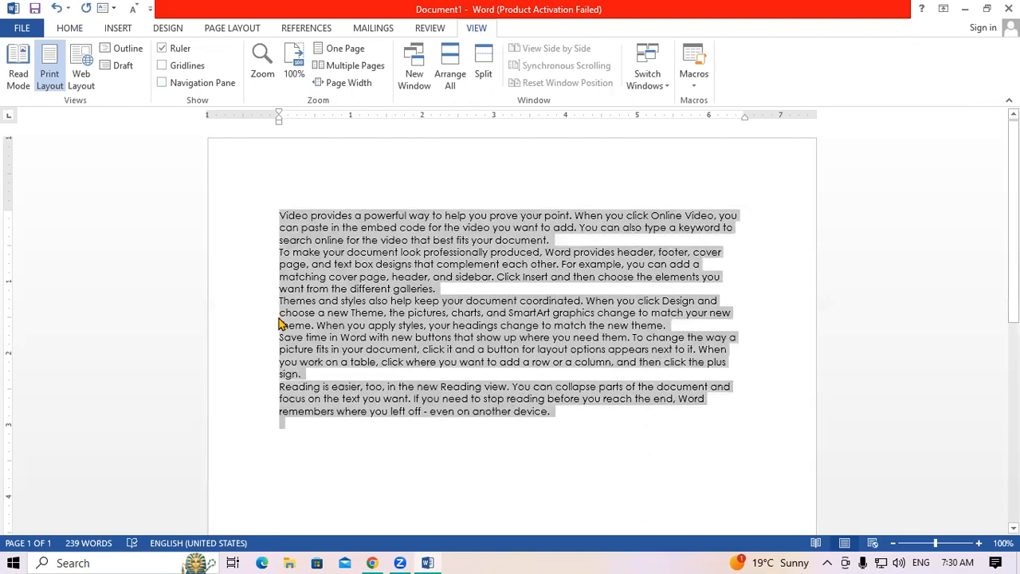
key("ctrl+shift+period")
key("ctrl+shift+period")
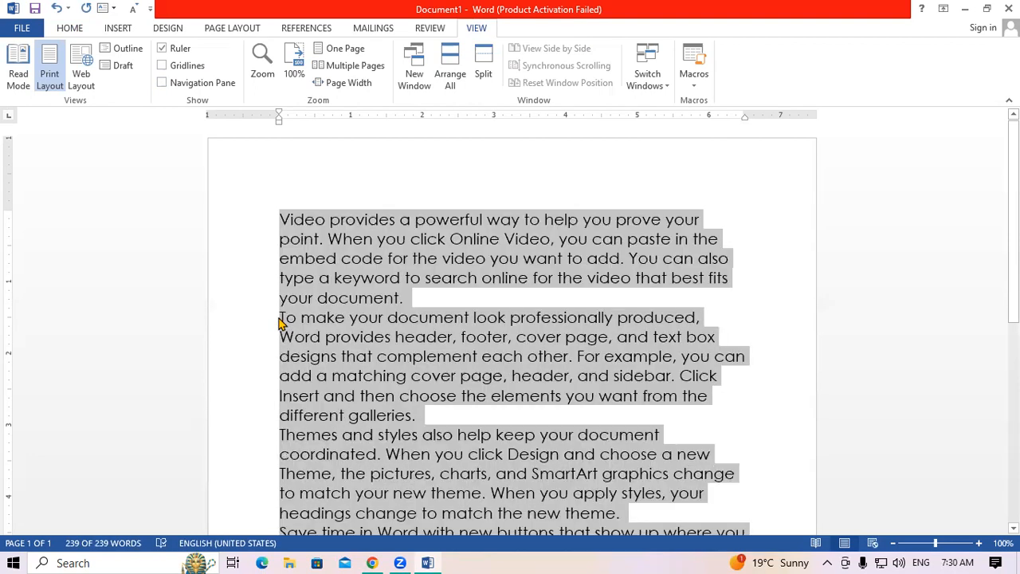
left_click(439, 399)
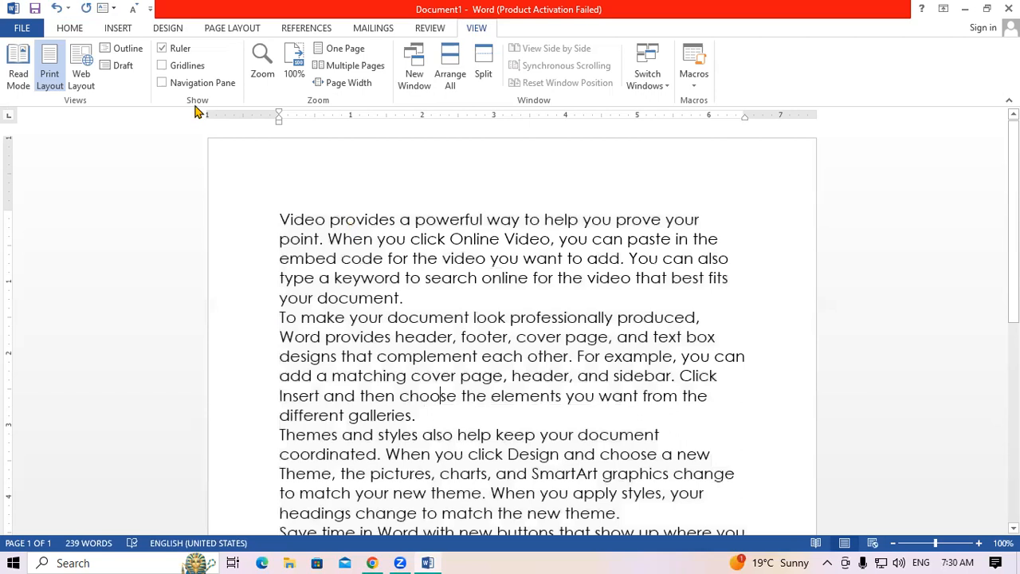
Step: Display the Navigation pane, search the text for "document", and review the matches as a results list
left_click(163, 83)
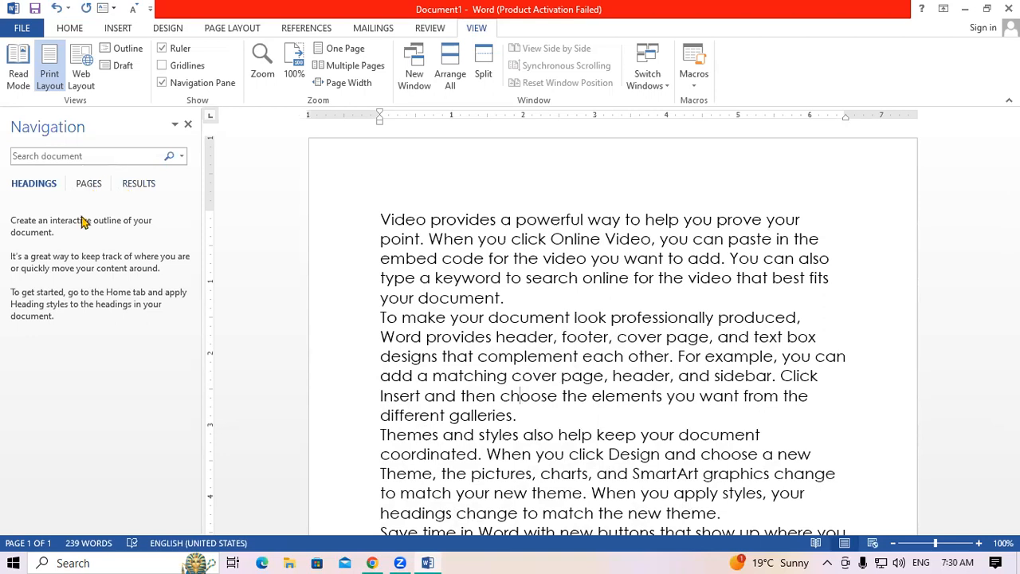
left_click(64, 155)
type("document")
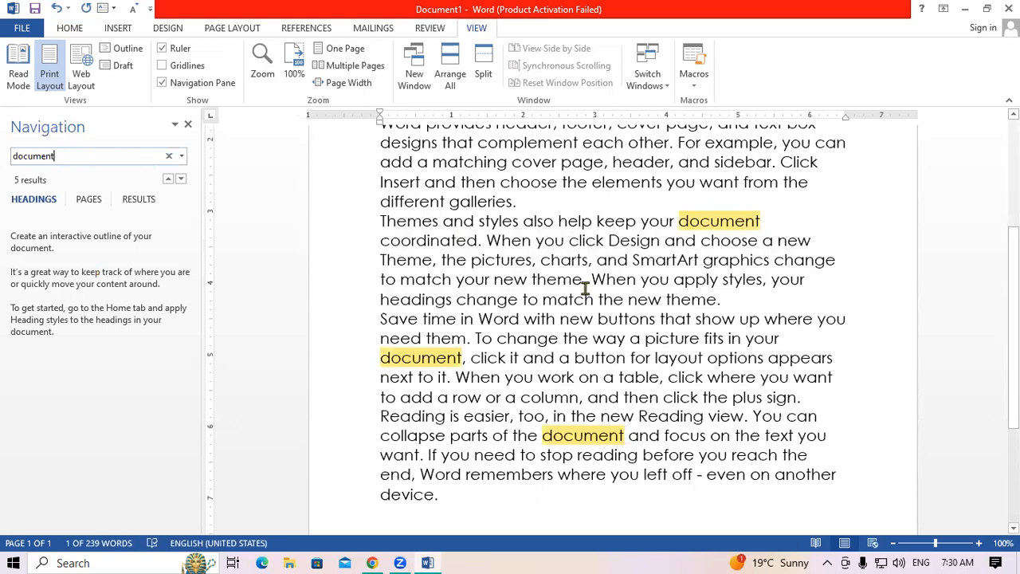
left_click(140, 200)
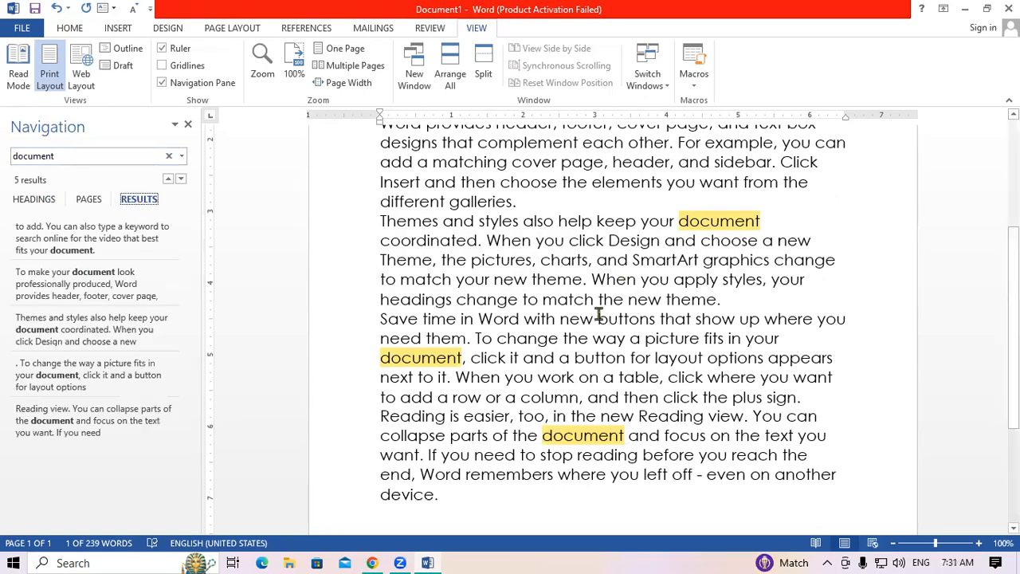
scroll(600, 315, "up", 5)
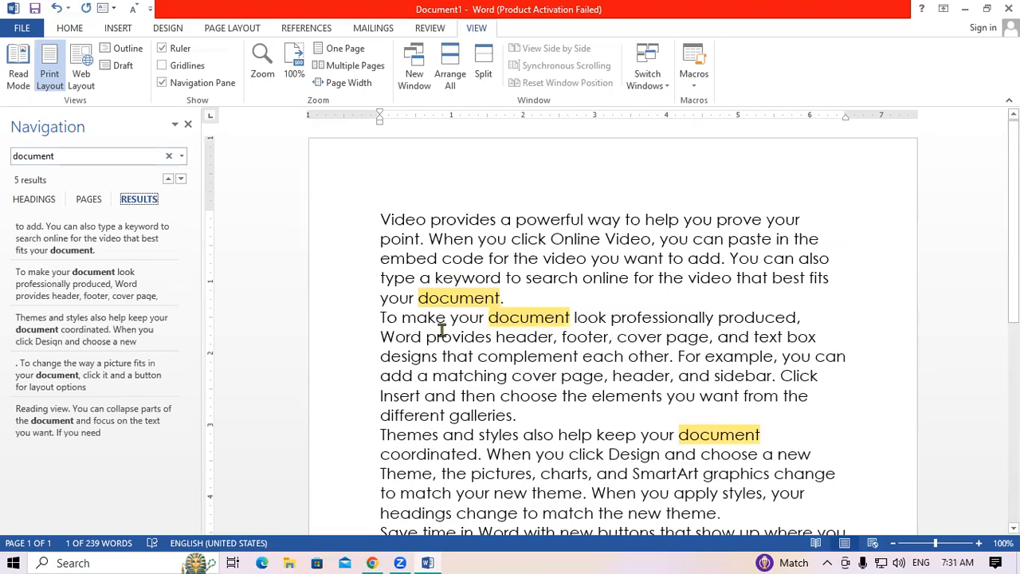
scroll(359, 303, "down", 1)
Step: Show the document's page thumbnails in the Navigation pane
left_click(89, 199)
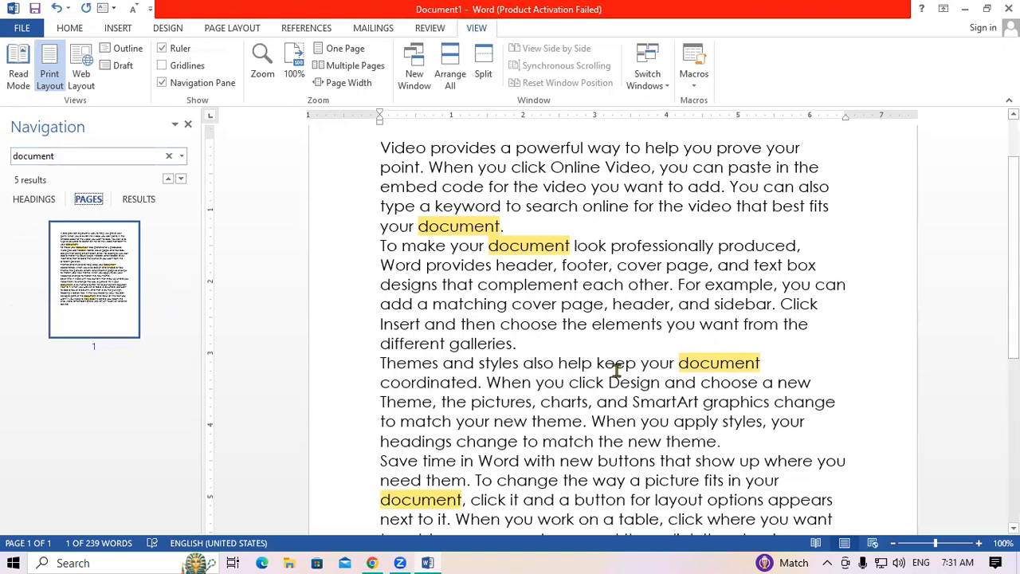
scroll(616, 369, "down", 4)
scroll(616, 369, "up", 4)
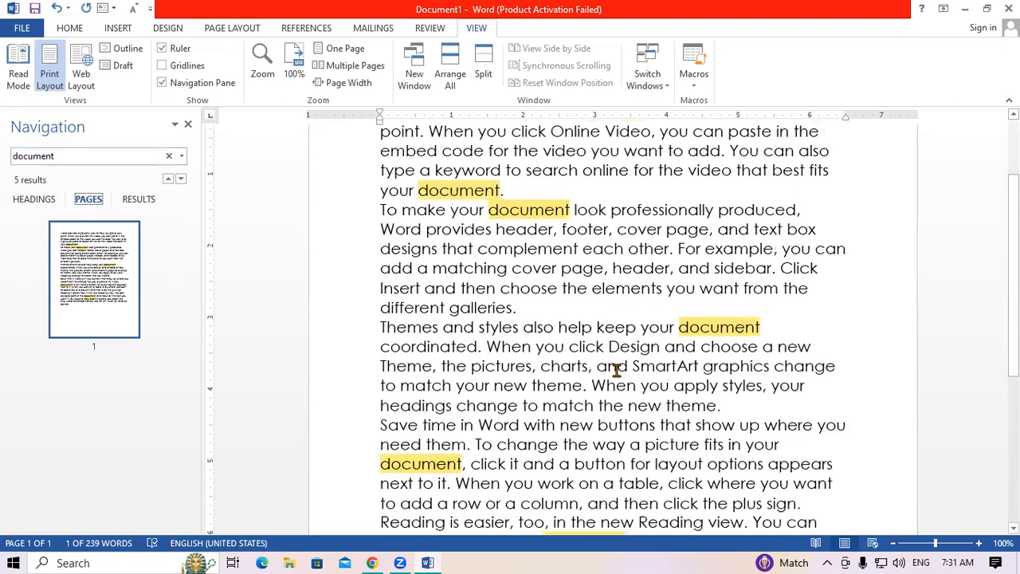
Step: Replace the whole text with repeated pastes of the copied paragraphs, extending the document to 17 pages
left_click(616, 369)
key("ctrl+a")
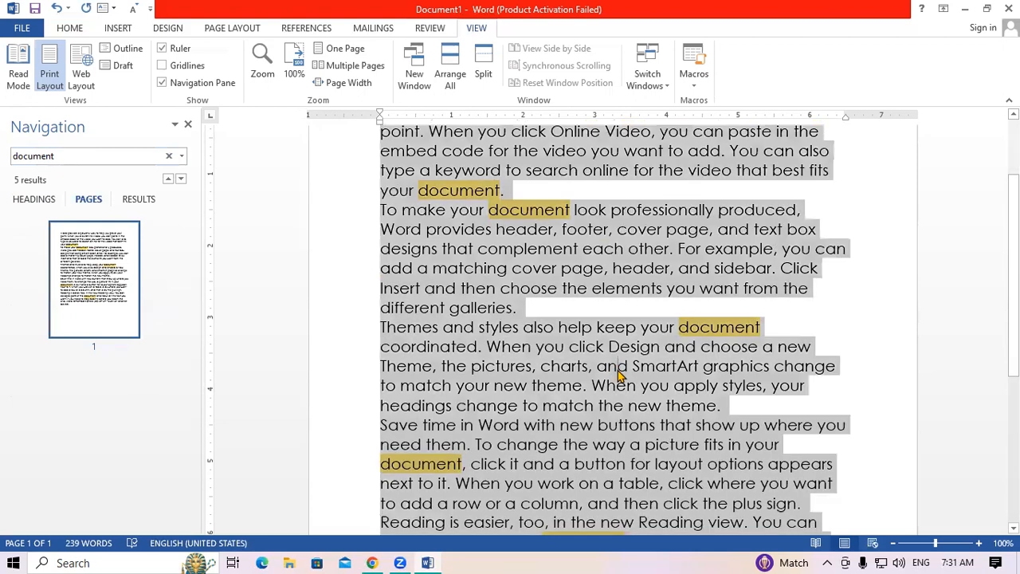
key("ctrl+v")
key("ctrl+v")
key("ctrl+v")
key("ctrl+v")
key("ctrl+v")
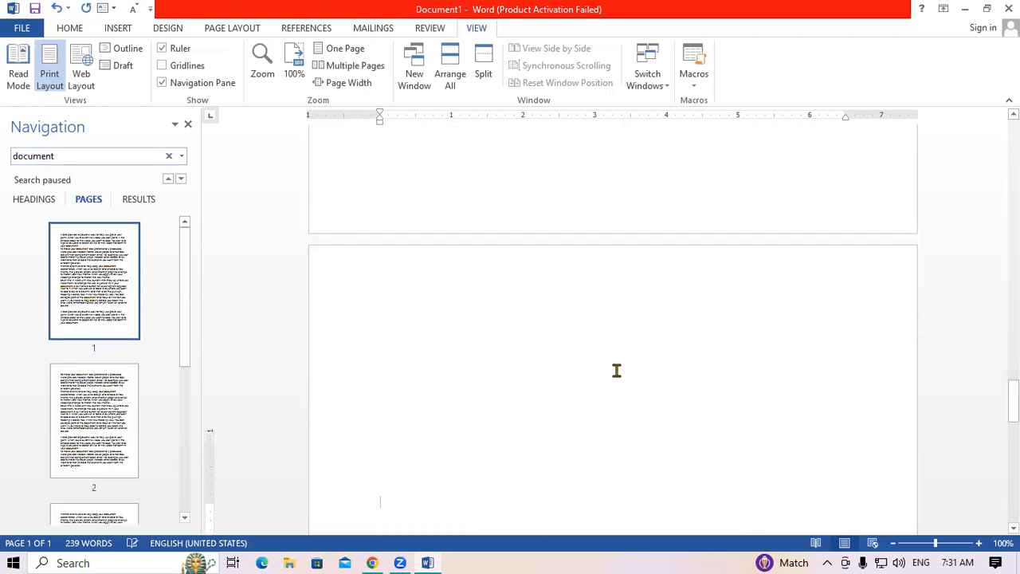
key("ctrl+v")
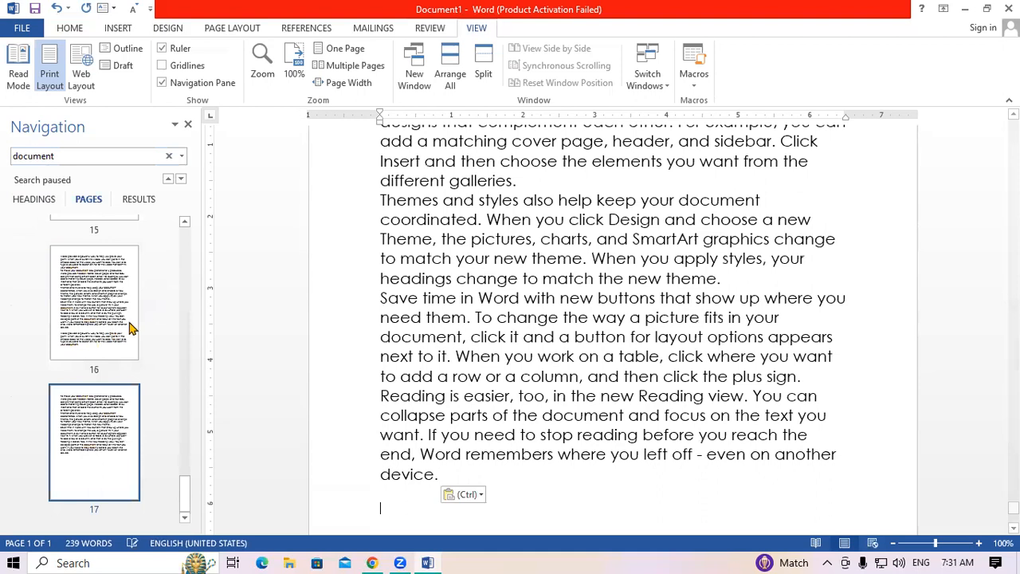
Step: Browse the page thumbnails back to page 1, and switch the Navigation pane to headings
scroll(131, 328, "up", 10)
scroll(165, 308, "up", 4)
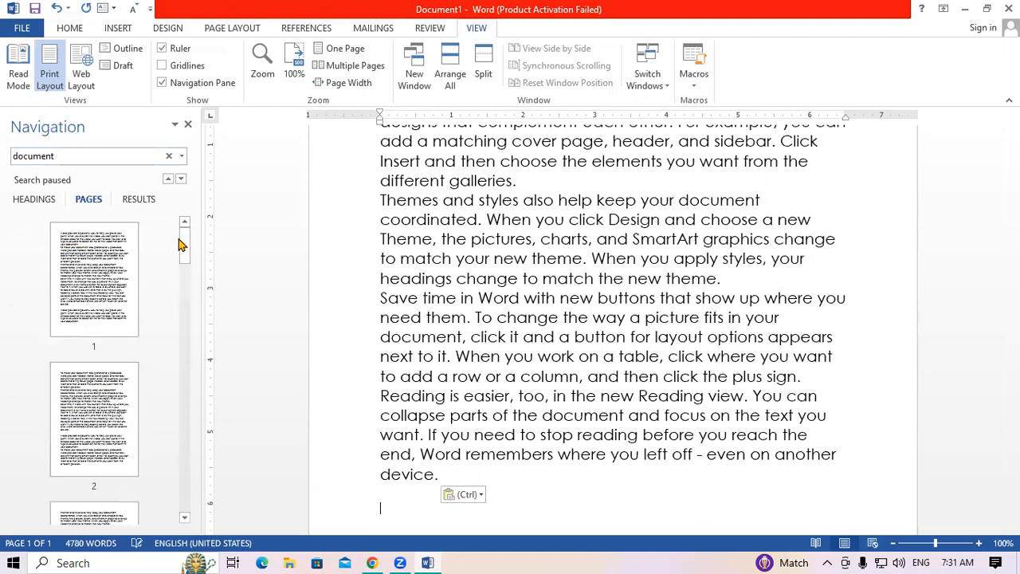
left_click_drag(183, 310, 222, 233)
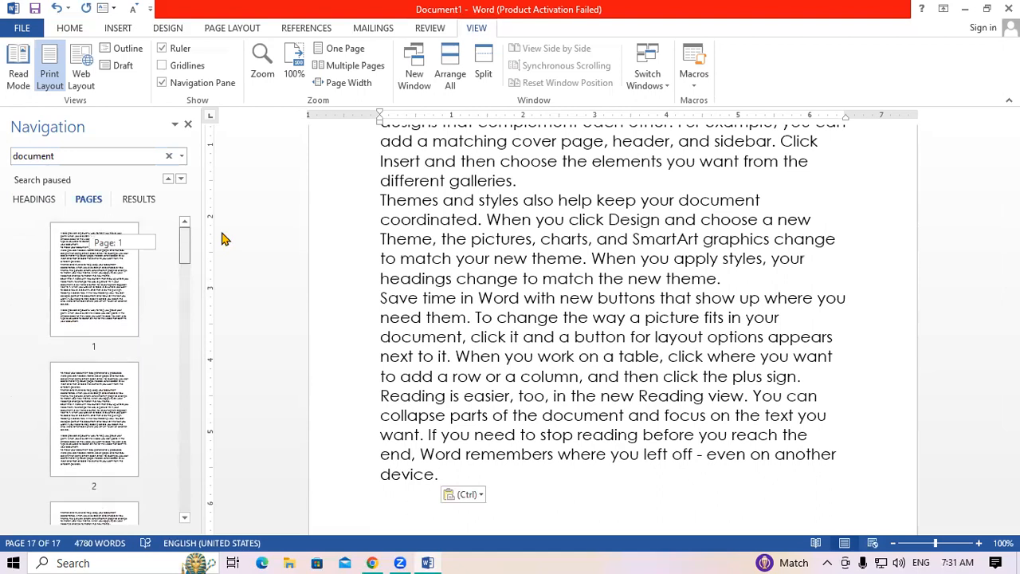
left_click(39, 200)
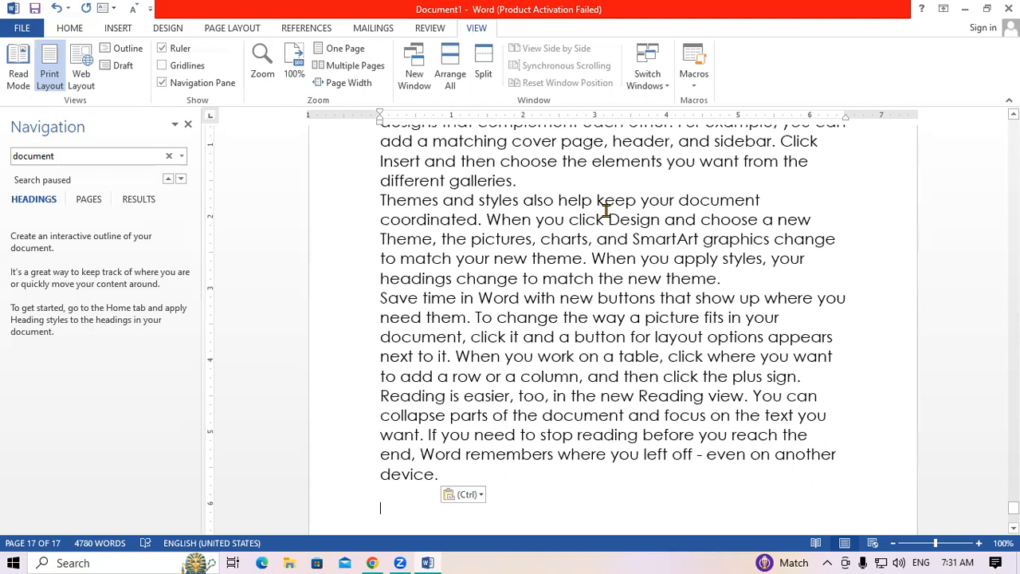
Step: Replace the search term in the Navigation pane with "you" to highlight its matches in the text
scroll(604, 209, "up", 2)
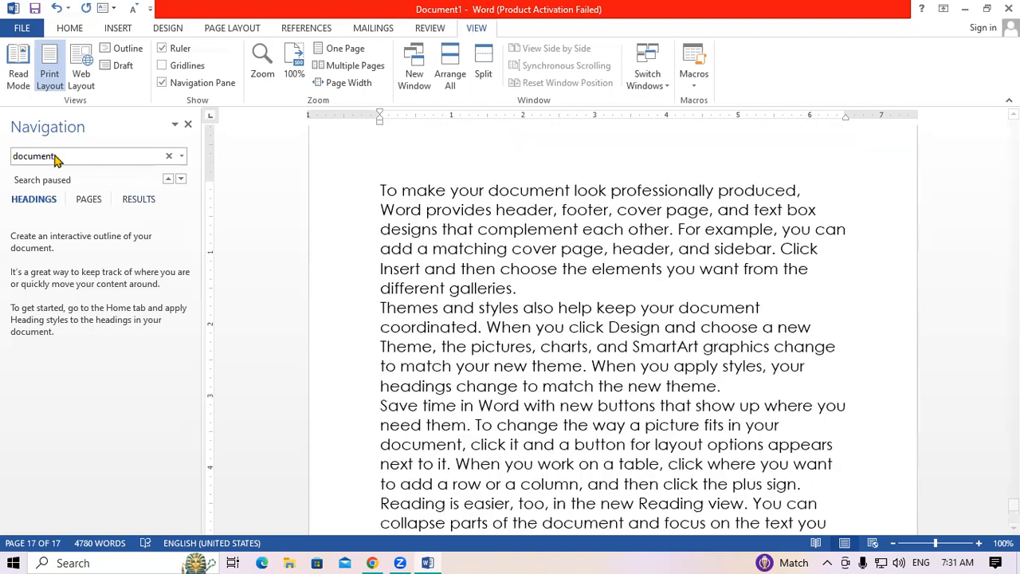
left_click(16, 157)
left_click_drag(87, 154, 1, 163)
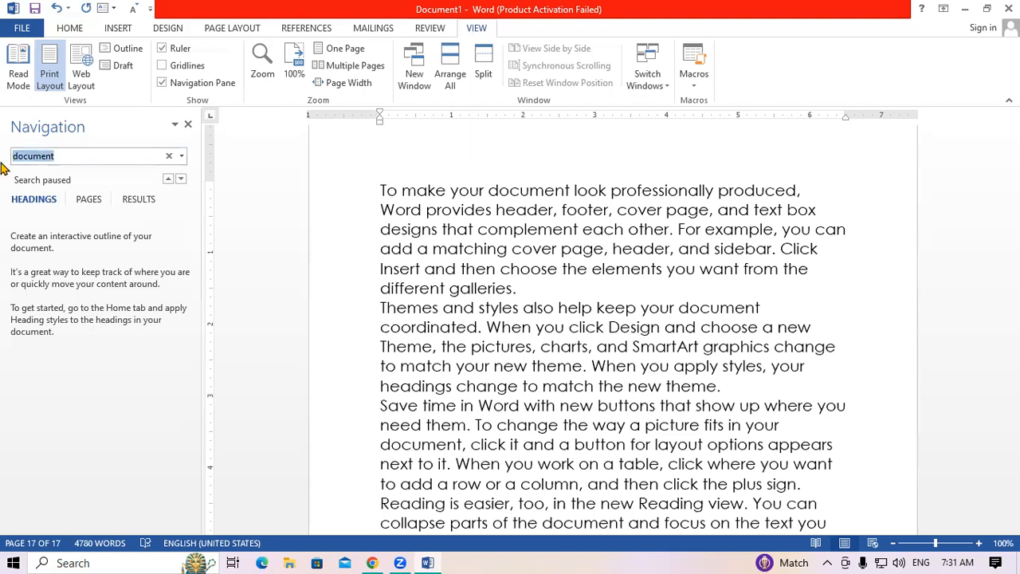
type("you")
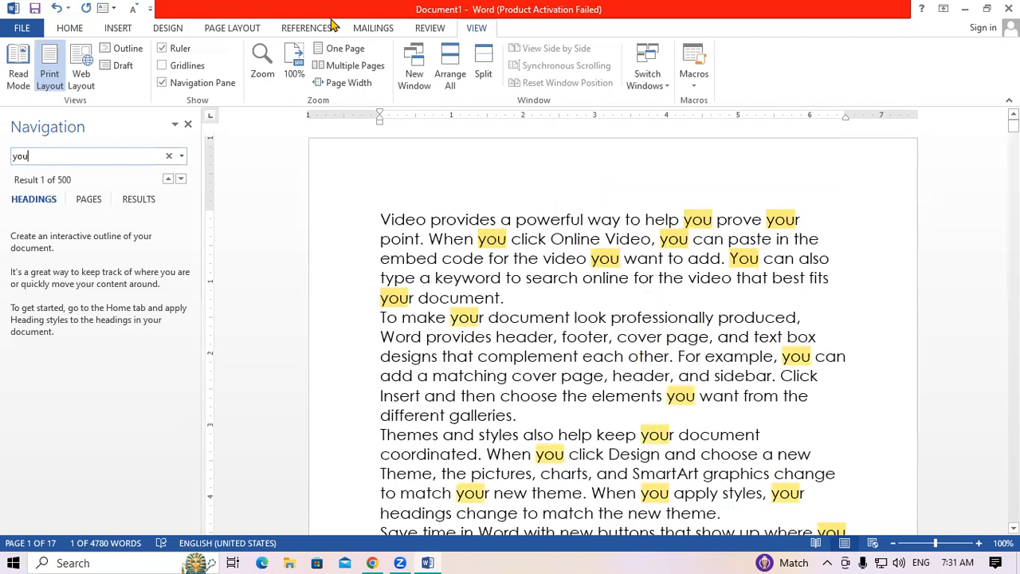
Step: Hide the Navigation pane, bring it back with Find, and hide it again to return to the text
left_click(163, 84)
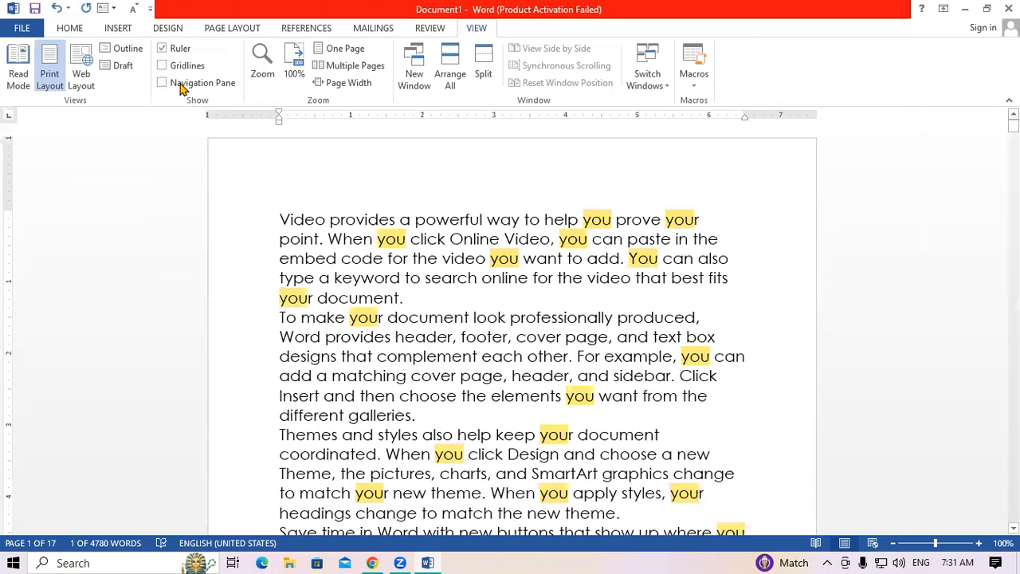
key("ctrl+f")
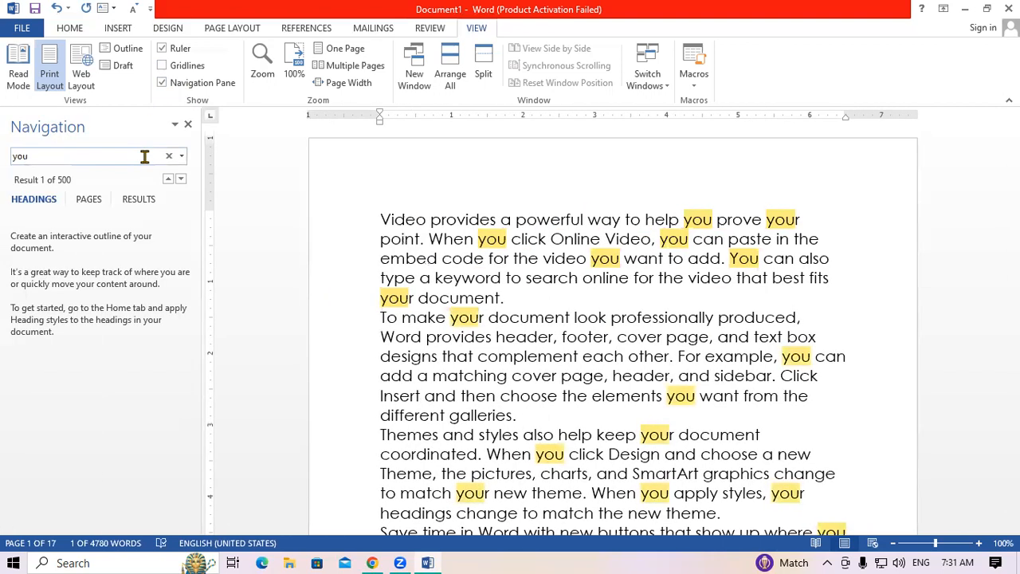
left_click(201, 83)
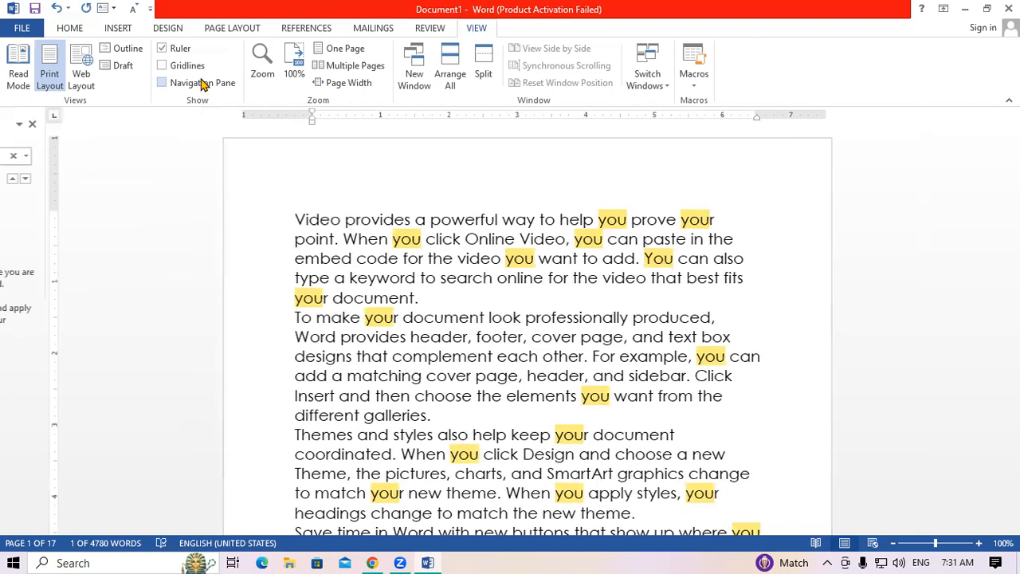
left_click(465, 253)
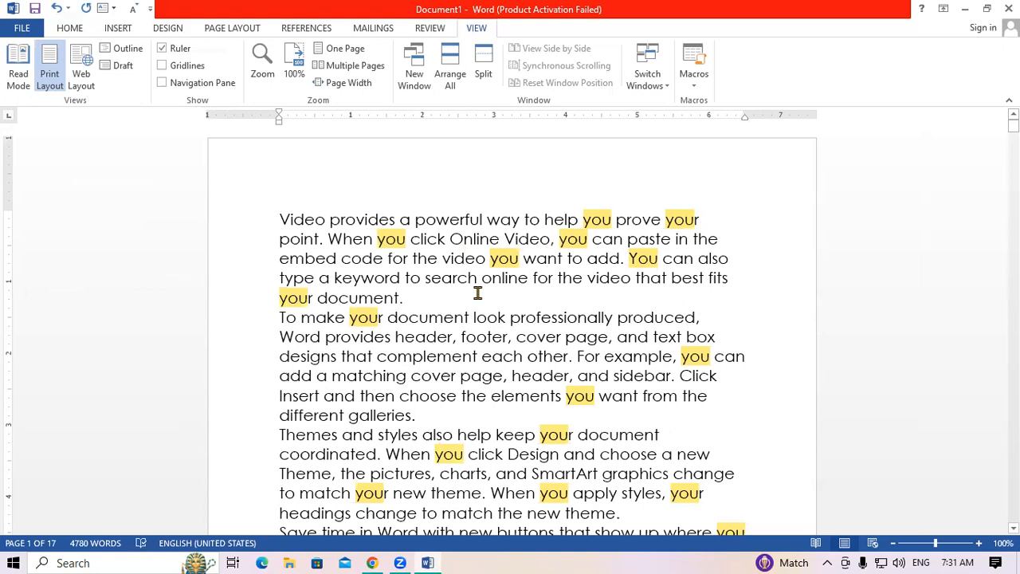
Step: Zoom the document to the preset 200%
left_click(263, 57)
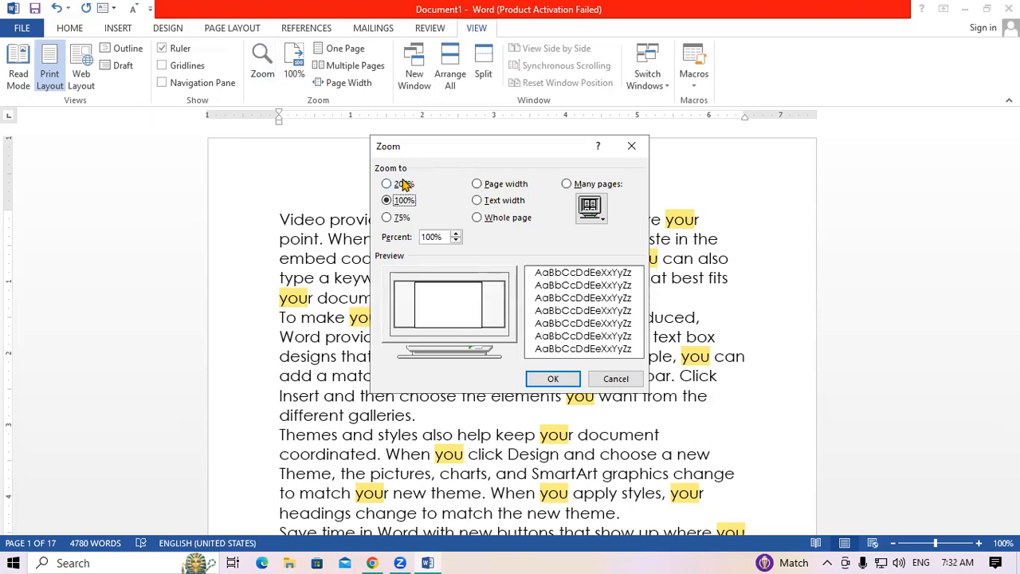
left_click(404, 185)
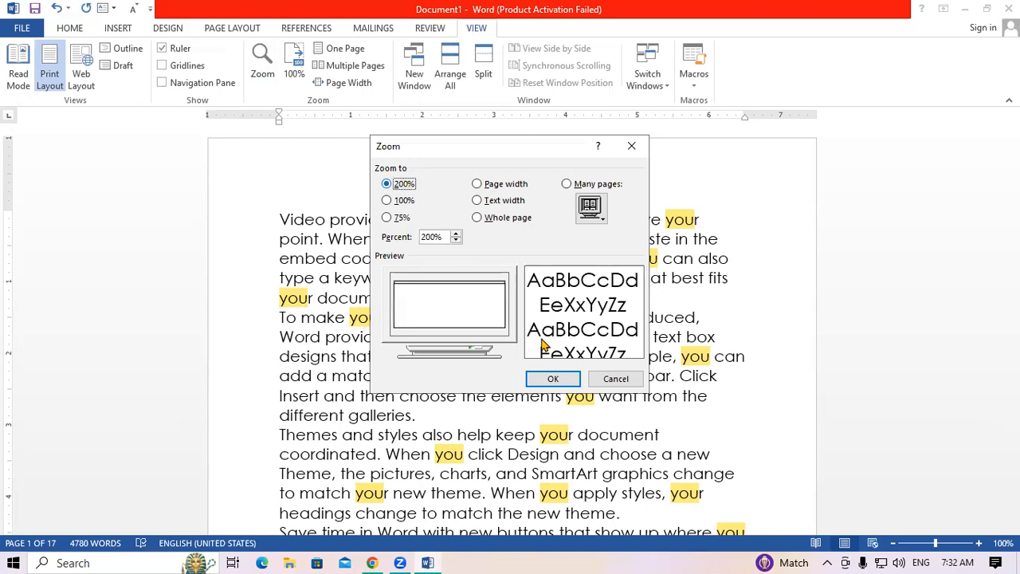
left_click(550, 380)
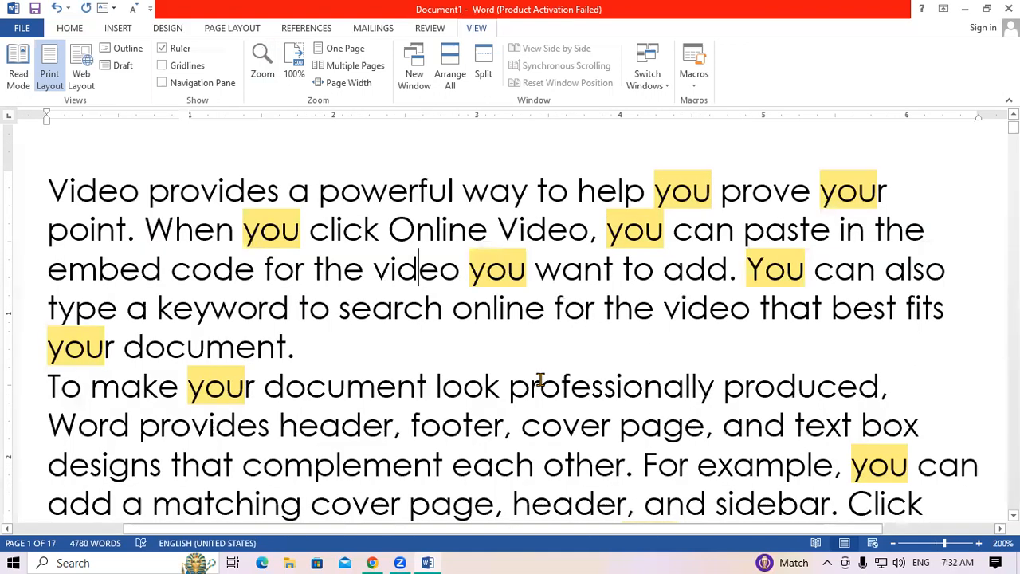
Step: Set a custom document zoom of 400 percent
left_click(263, 64)
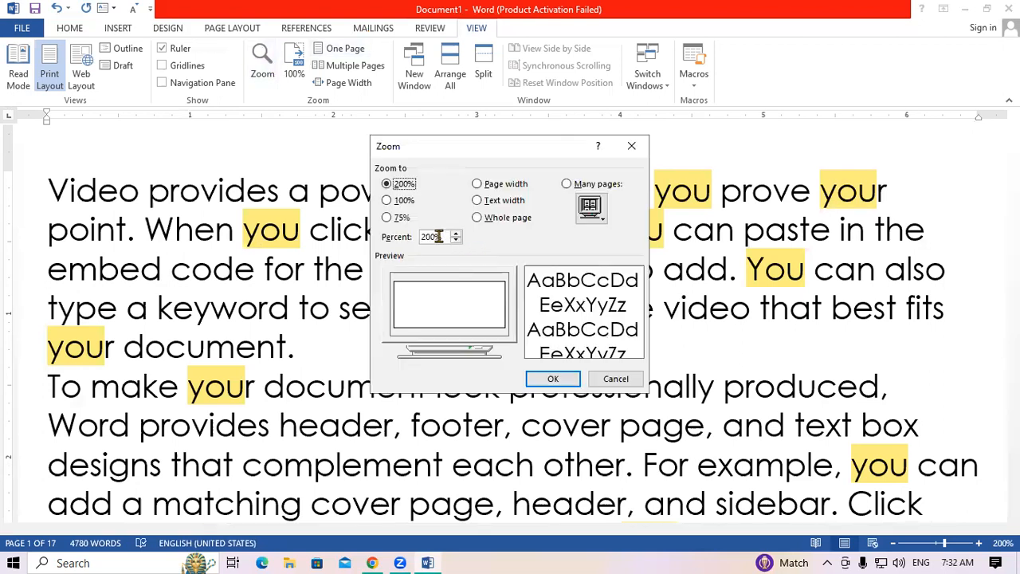
left_click(437, 237)
key("BackSpace")
key("BackSpace")
key("BackSpace")
type("400")
left_click(553, 380)
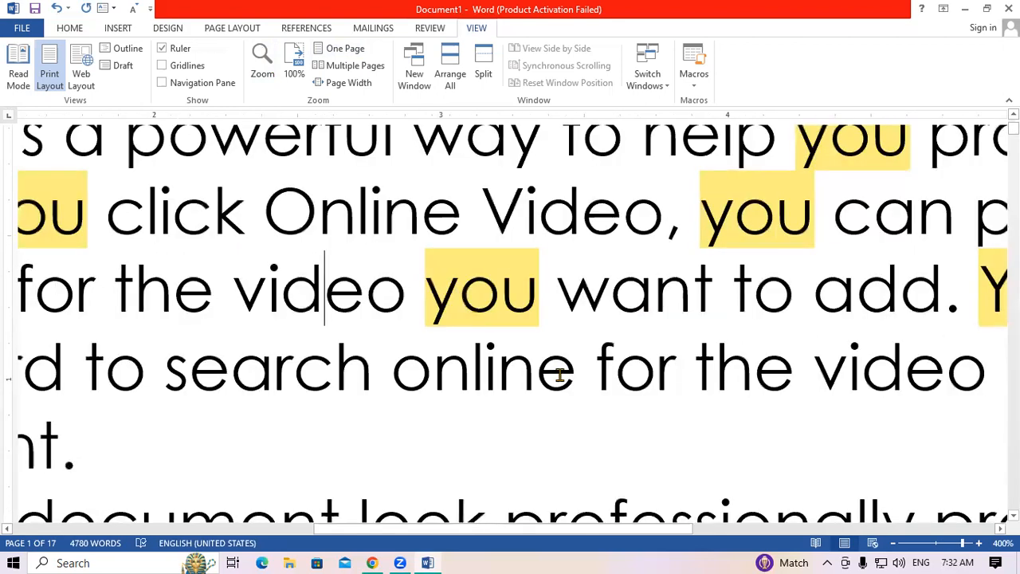
Step: Try to set the document zoom to 600 percent
left_click(262, 80)
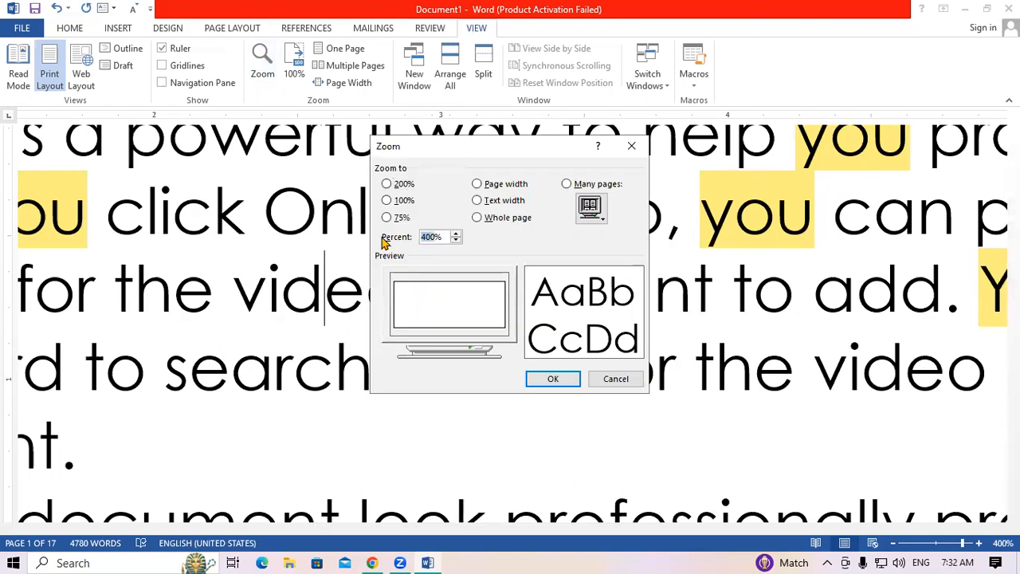
double_click(430, 237)
type("600")
left_click(558, 382)
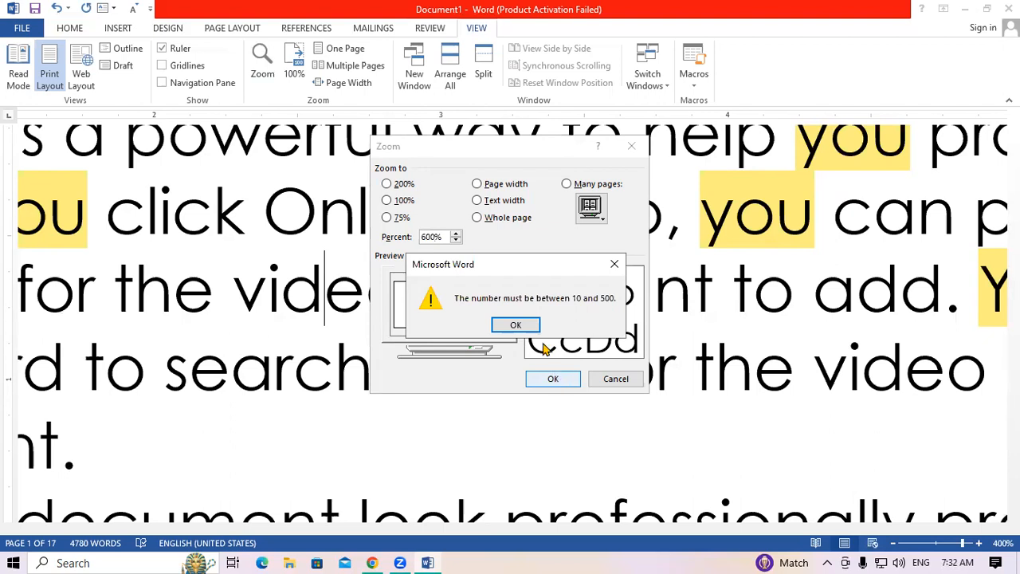
left_click(530, 328)
left_click(536, 381)
left_click(521, 326)
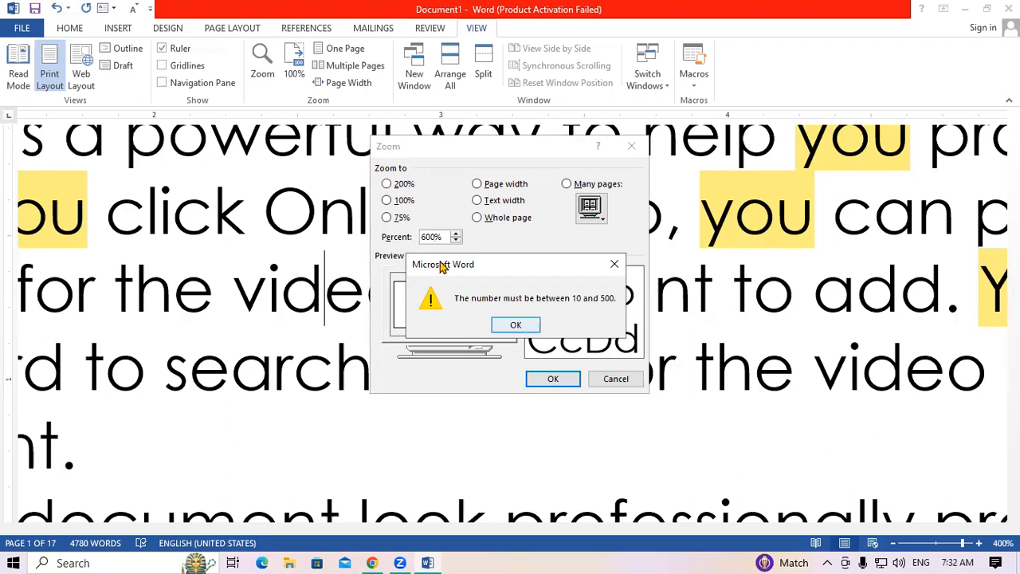
Step: Change the custom zoom percentage to 500 and apply it to the document
left_click(426, 237)
key("BackSpace")
type("5")
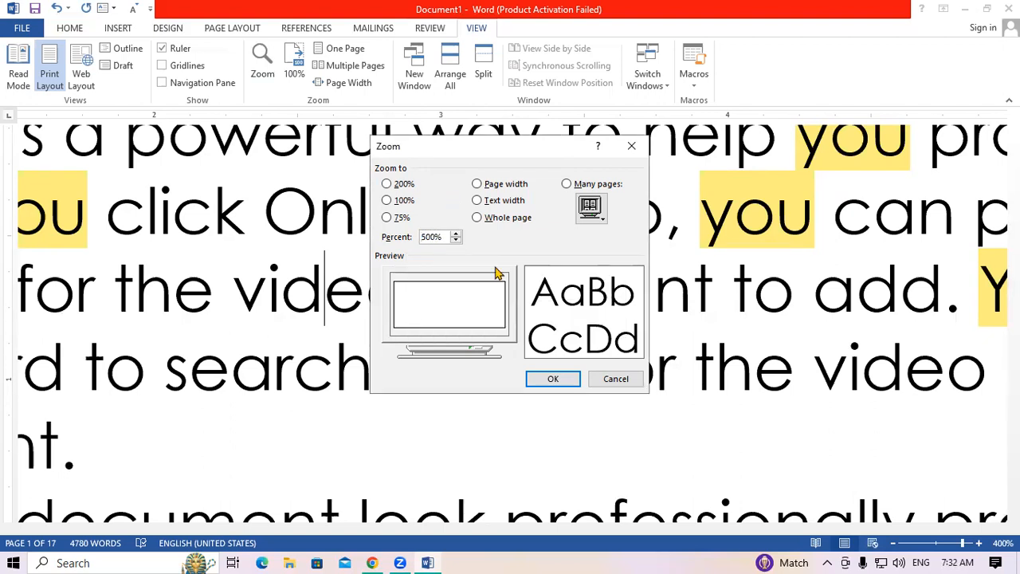
left_click(554, 379)
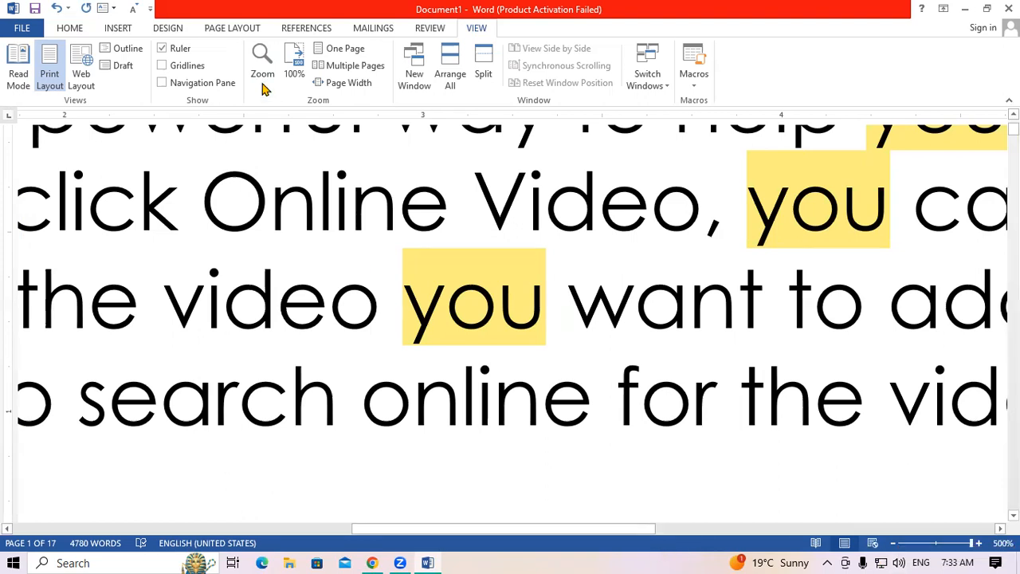
Step: Return the document to the preset 100% zoom through the Zoom options
left_click(263, 84)
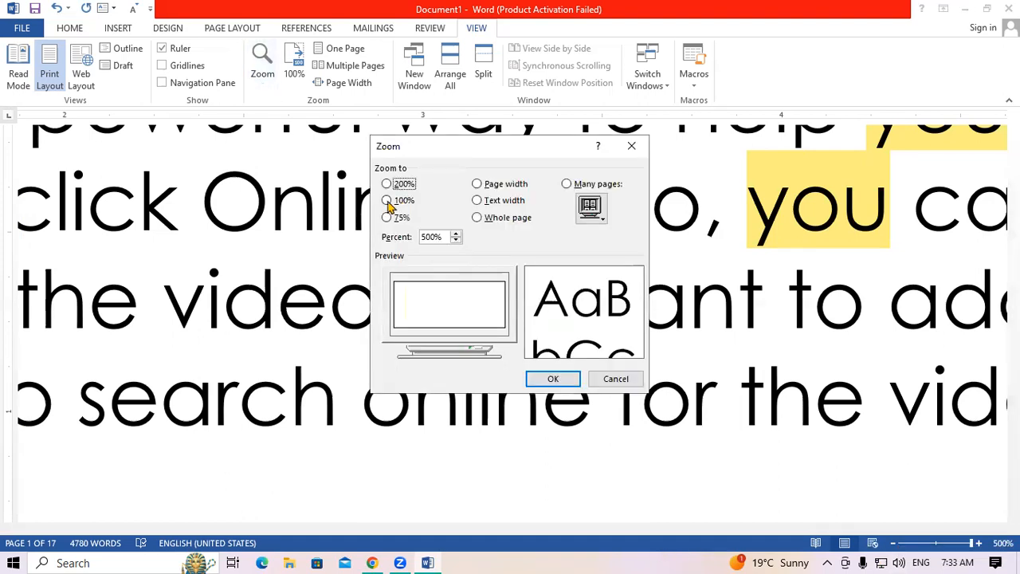
key("Down")
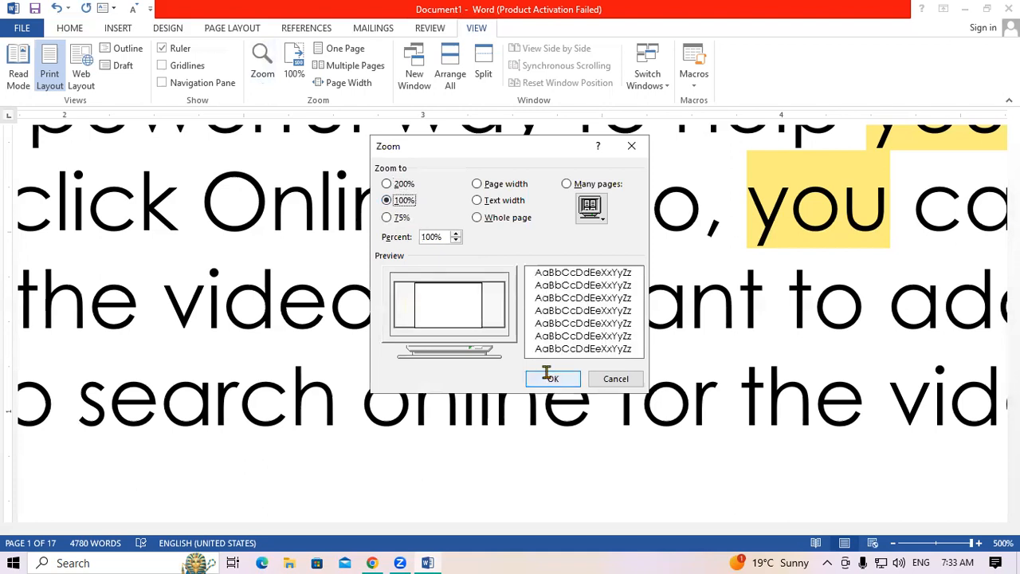
left_click(550, 378)
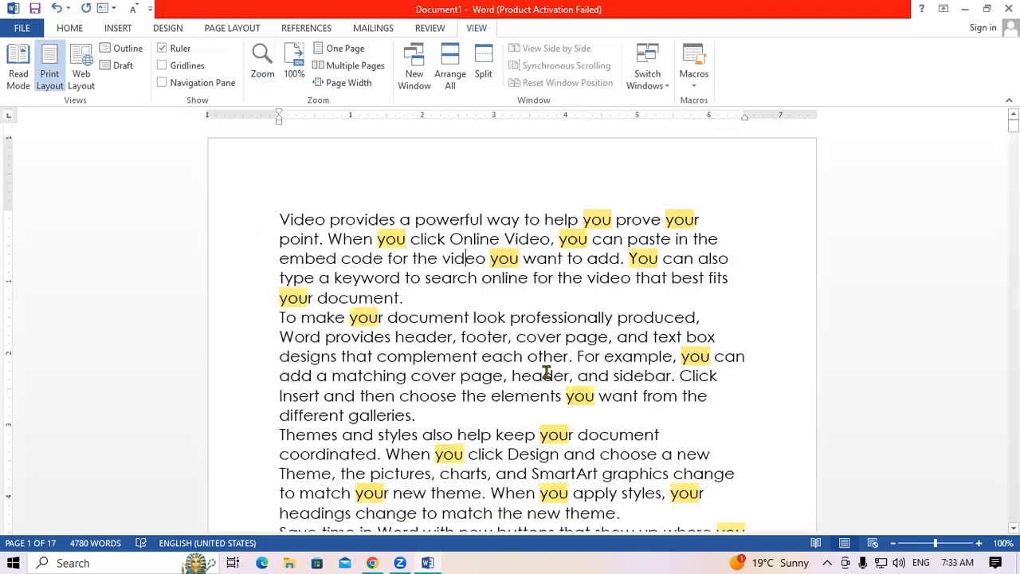
Step: Enlarge the document to 500% with a custom zoom, and reset it directly to 100%
left_click(265, 66)
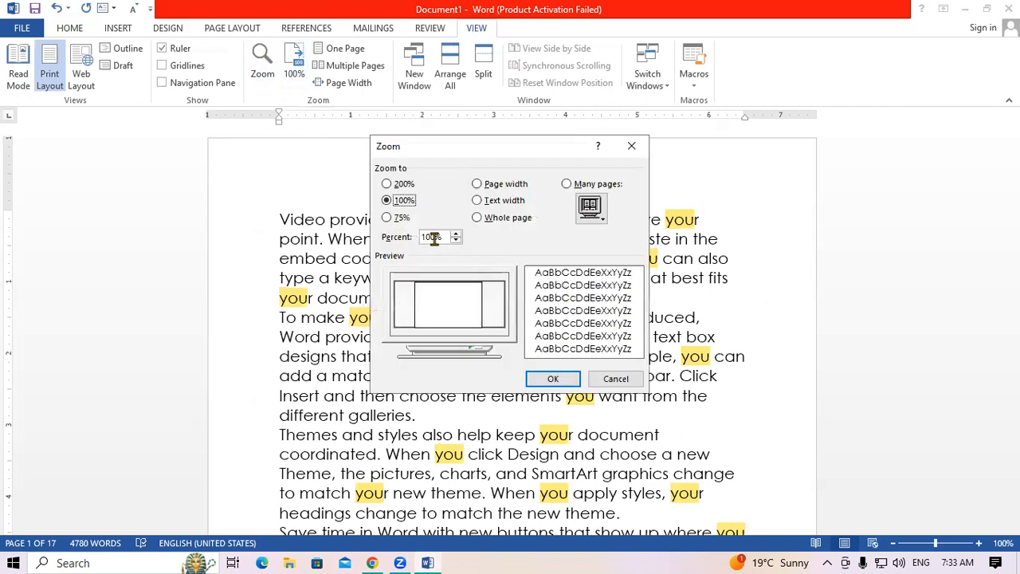
key("Delete")
type("5")
left_click(545, 375)
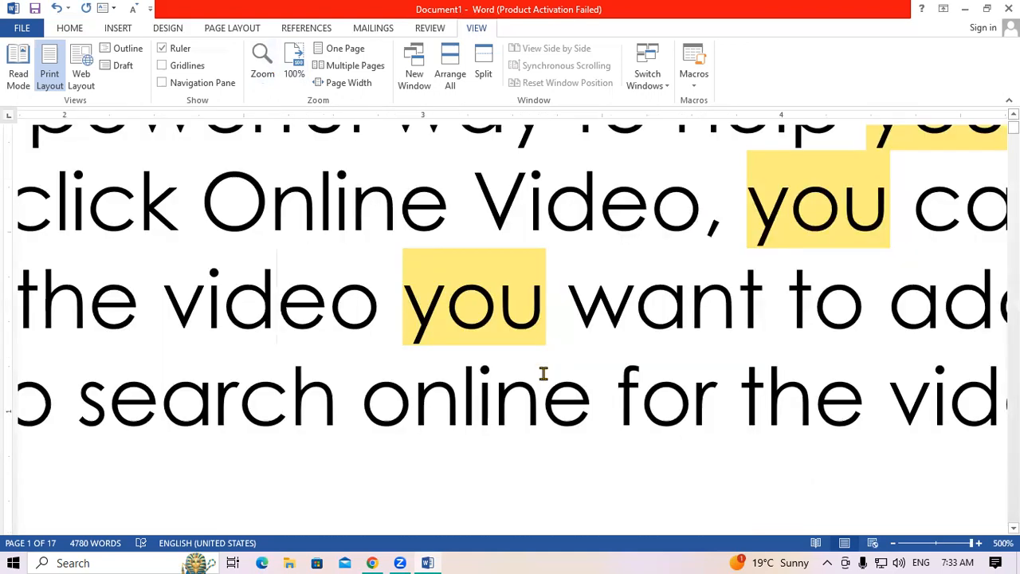
left_click(295, 72)
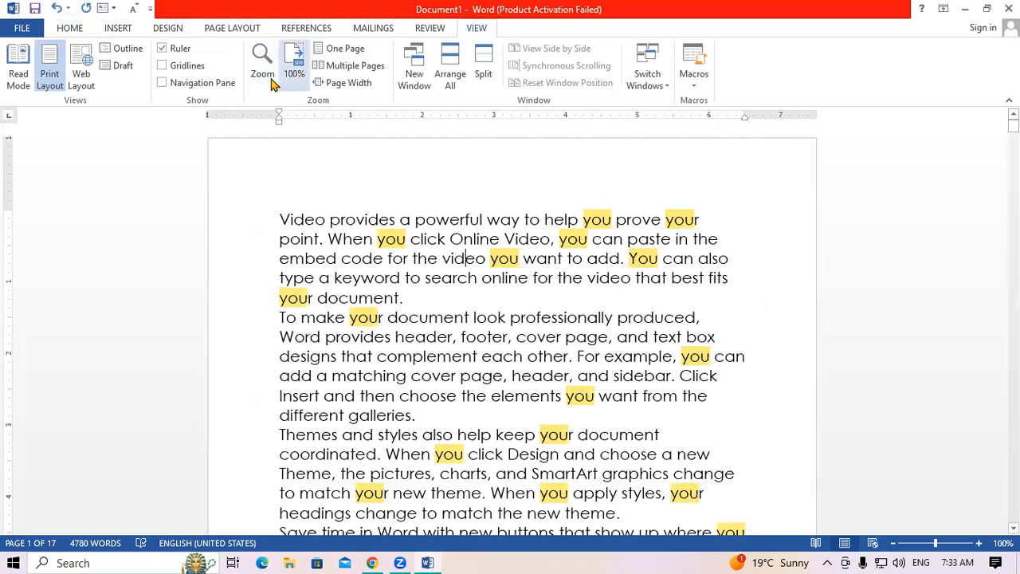
Step: Enlarge the document to the preset 200% zoom, and reset it directly to 100%
left_click(263, 62)
left_click(403, 185)
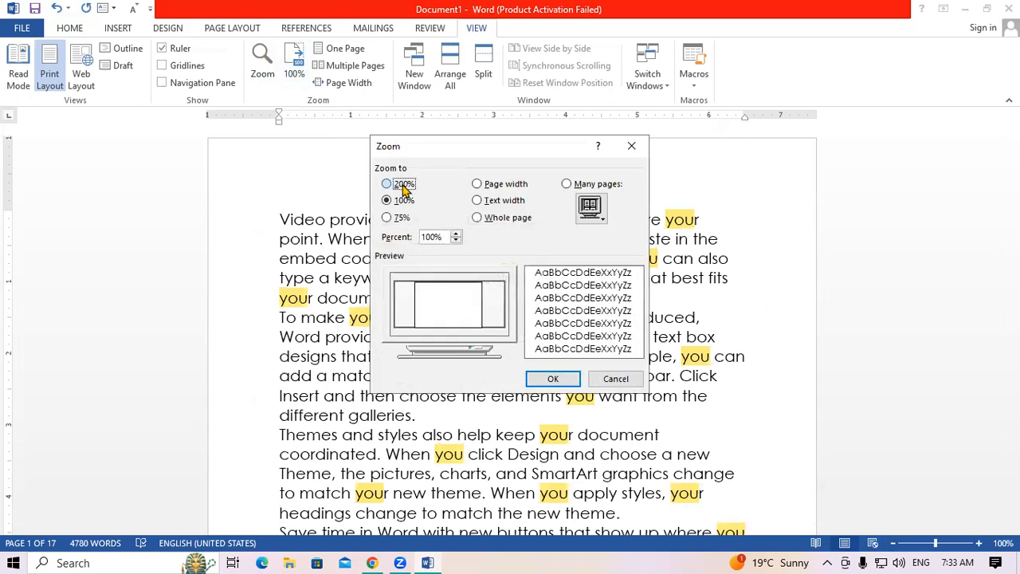
left_click(554, 380)
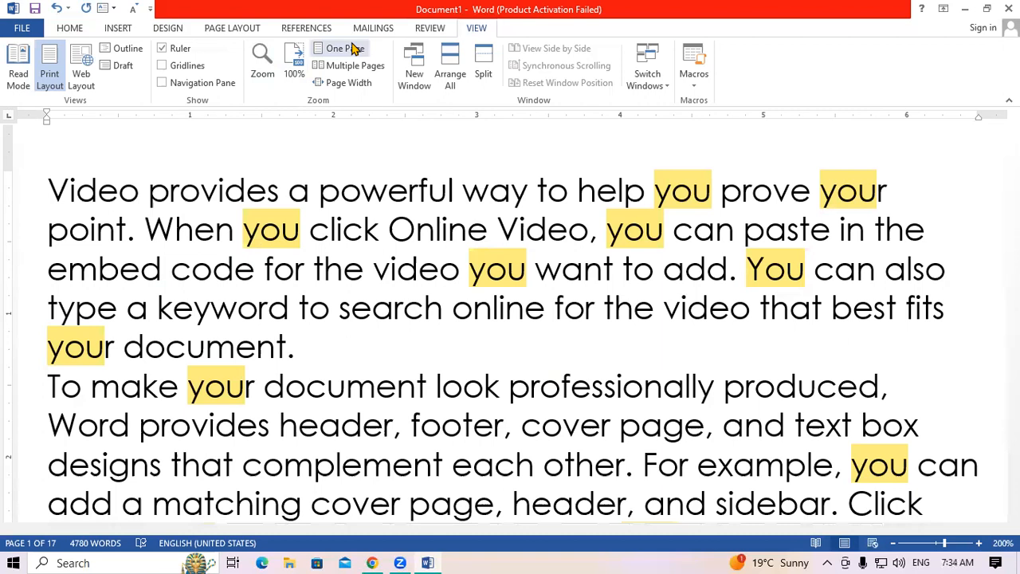
left_click(294, 64)
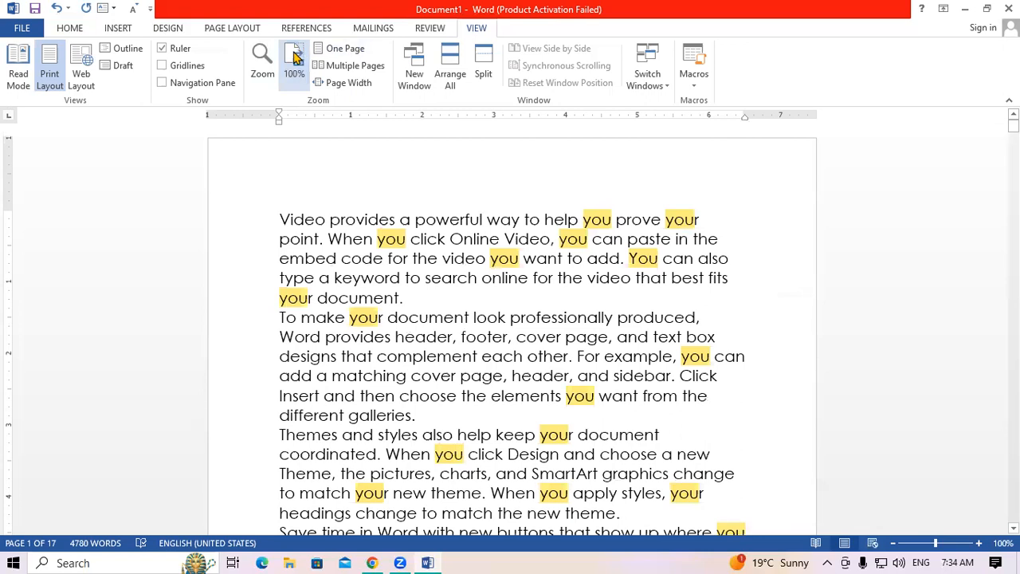
Step: Apply the One Page zoom to fit a whole page in the window, and browse down through the pages
left_click(342, 53)
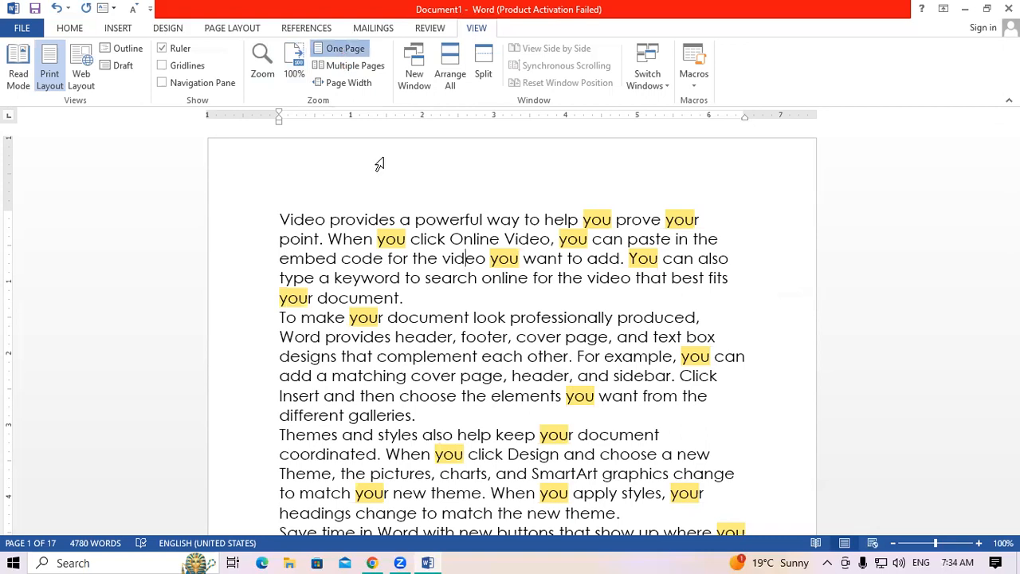
scroll(478, 386, "down", 3)
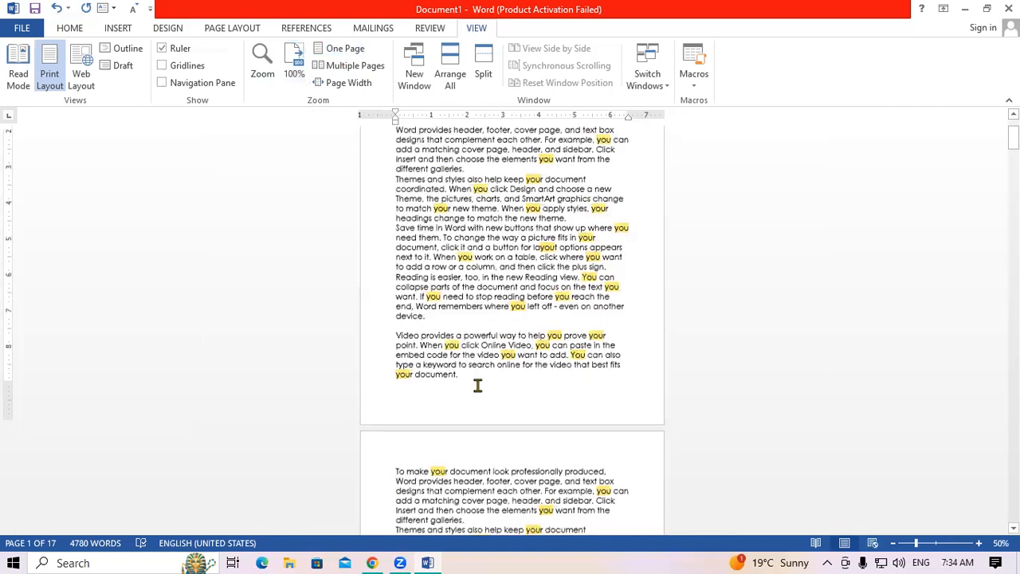
scroll(478, 386, "down", 5)
scroll(477, 385, "down", 6)
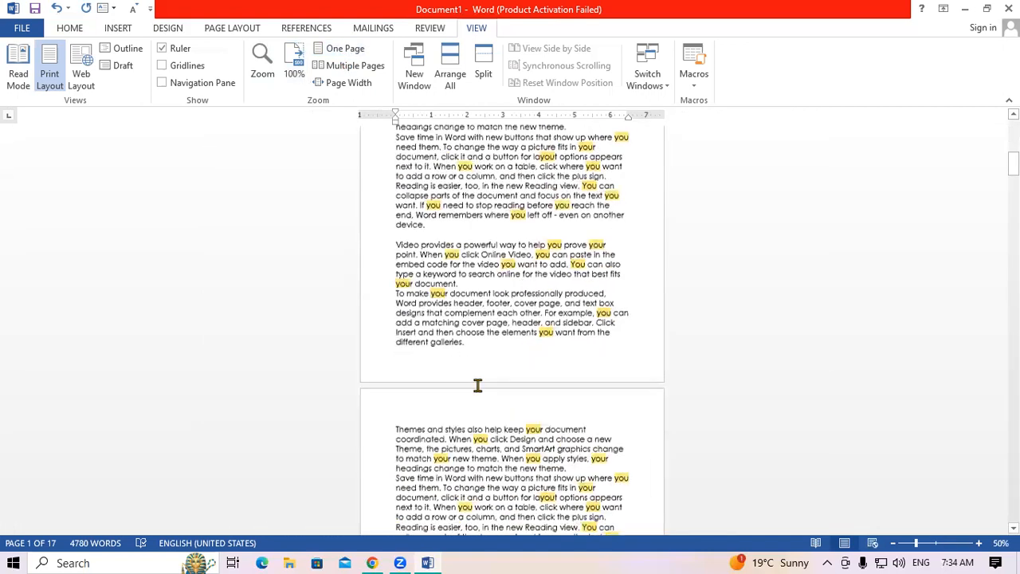
scroll(477, 385, "down", 4)
scroll(478, 386, "down", 5)
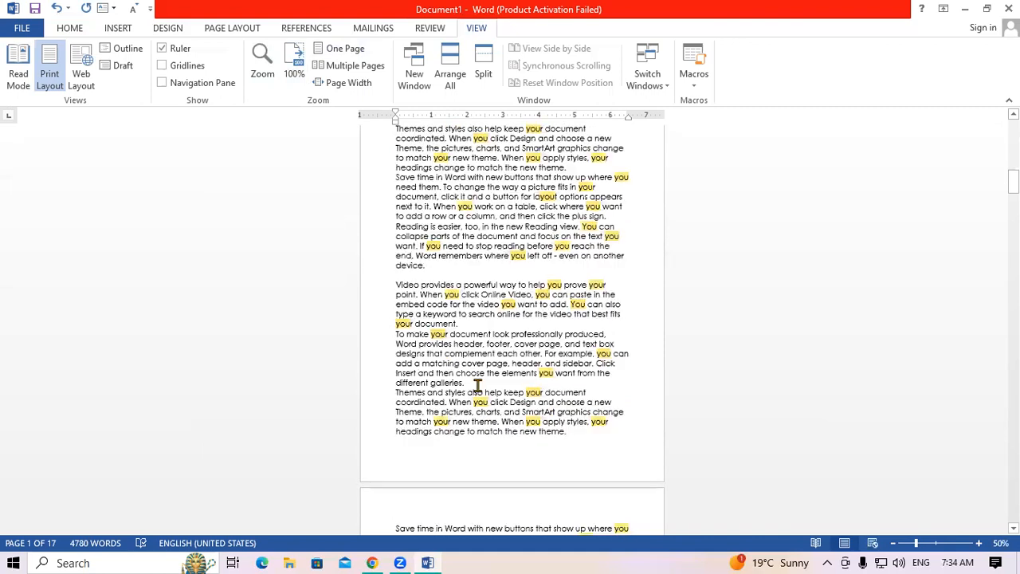
scroll(478, 386, "down", 8)
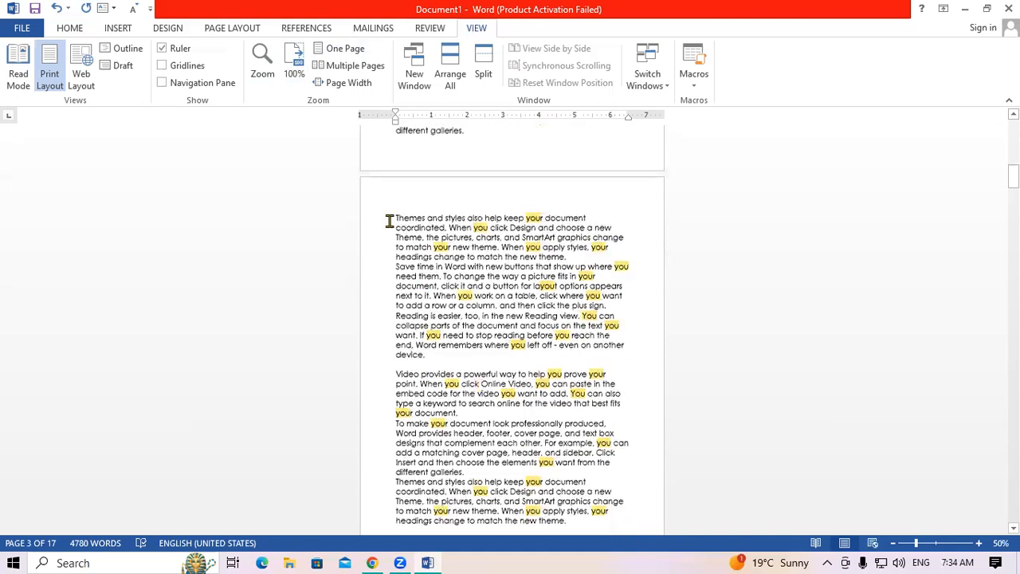
Step: Restore the 100% zoom, reapply the One Page zoom, and browse down the pages again
scroll(390, 221, "up", 4)
scroll(496, 351, "up", 5)
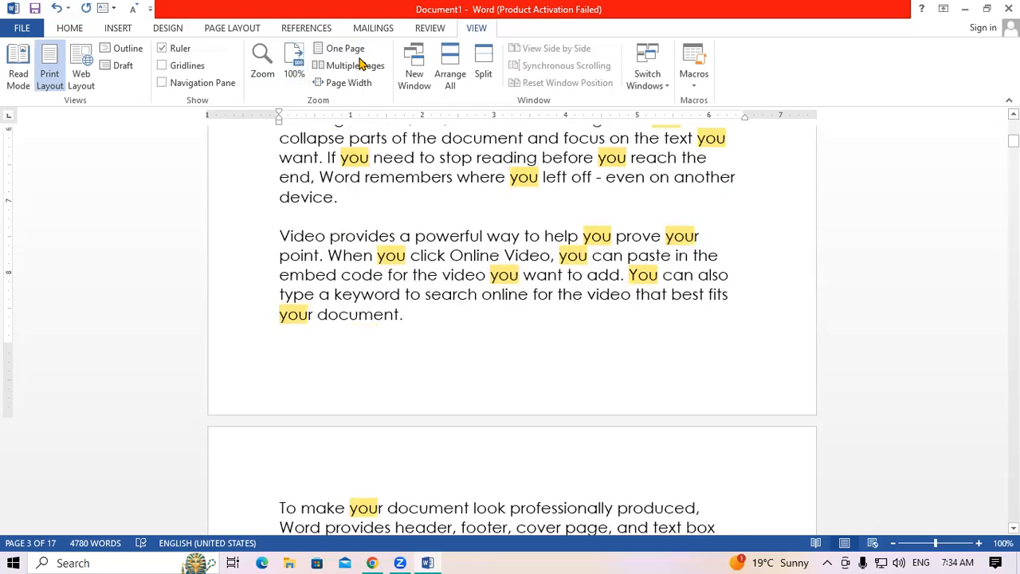
scroll(504, 261, "down", 5)
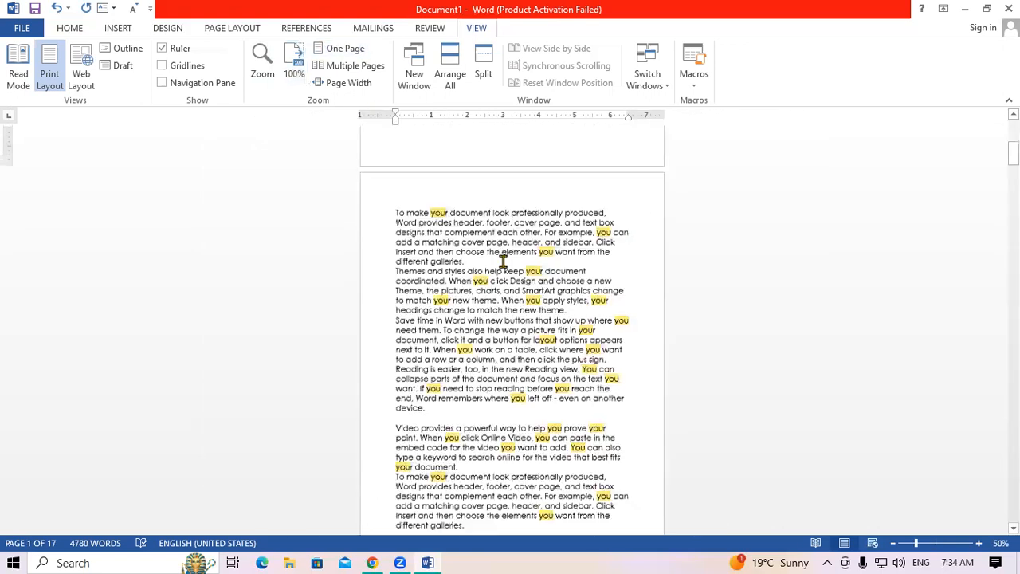
scroll(504, 261, "down", 5)
scroll(503, 261, "down", 5)
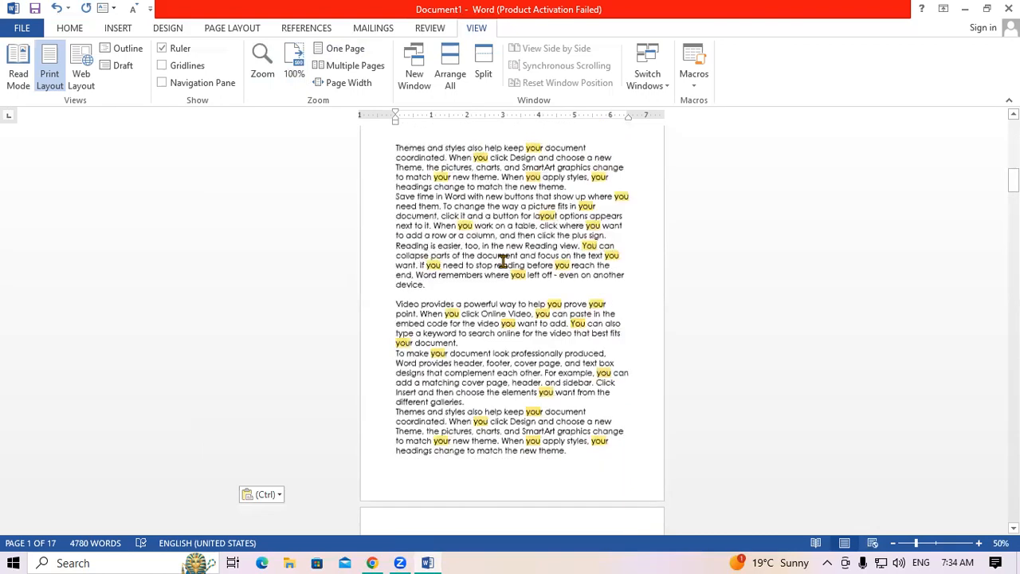
scroll(504, 262, "down", 1)
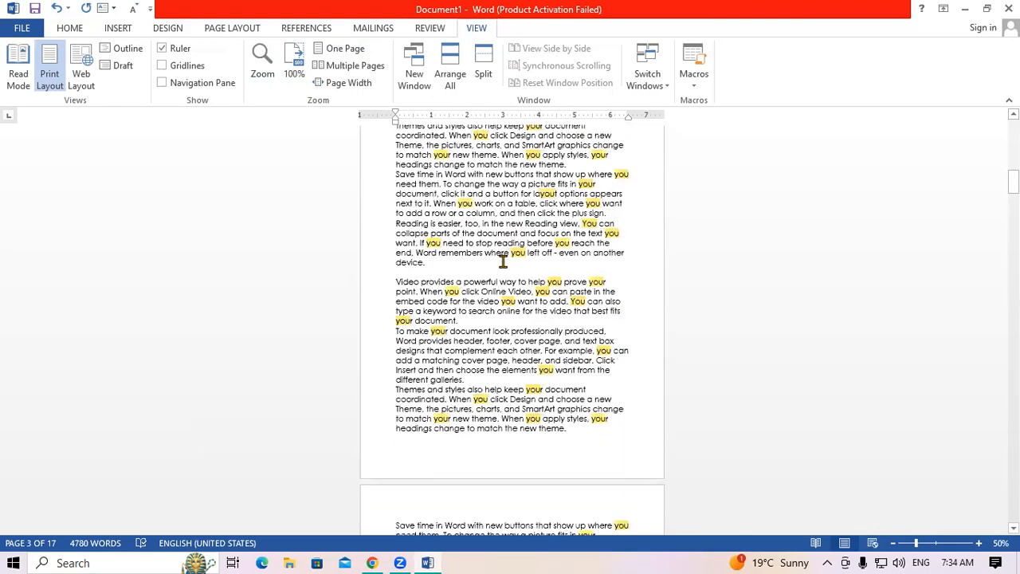
Step: Apply the Multiple Pages zoom and browse down through the pages to the end of the document and back up
left_click(343, 71)
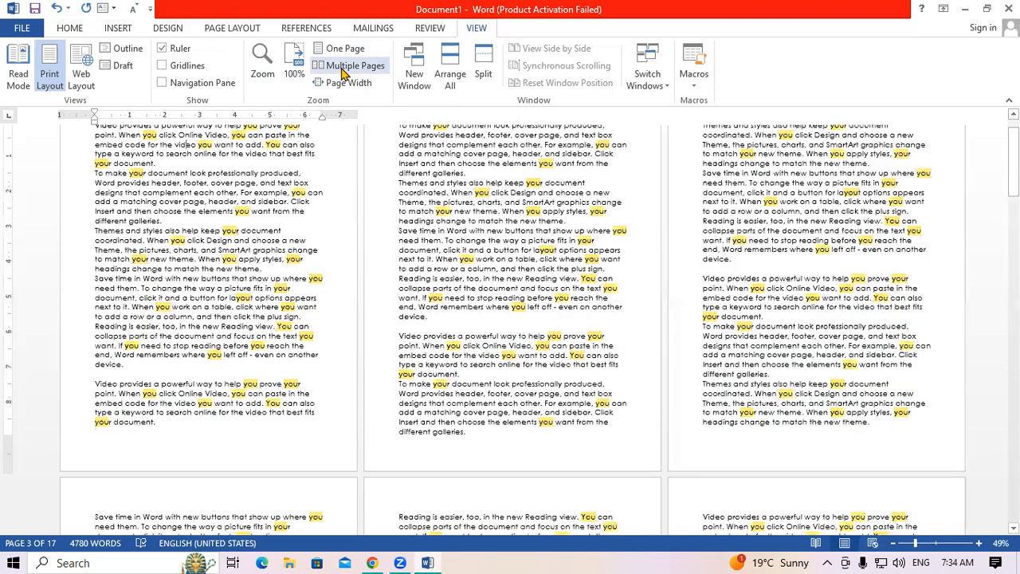
scroll(459, 313, "down", 3)
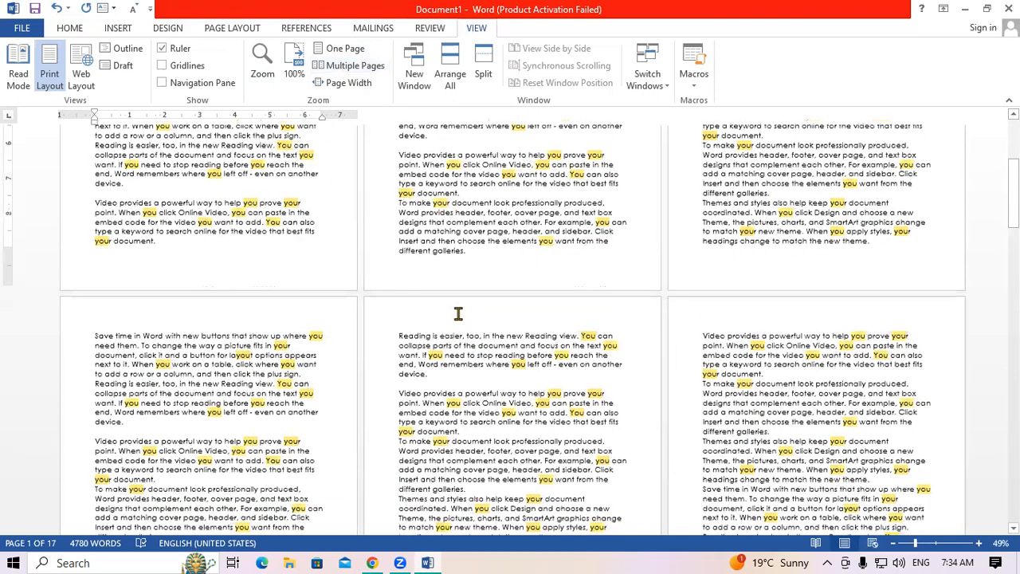
scroll(458, 314, "down", 3)
scroll(458, 314, "down", 3)
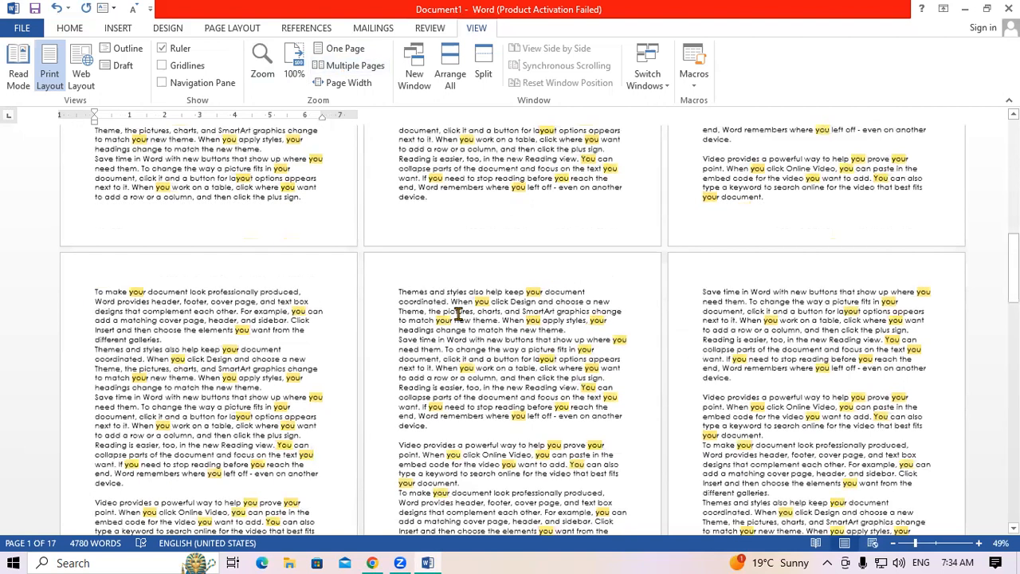
scroll(459, 313, "down", 3)
scroll(458, 313, "down", 3)
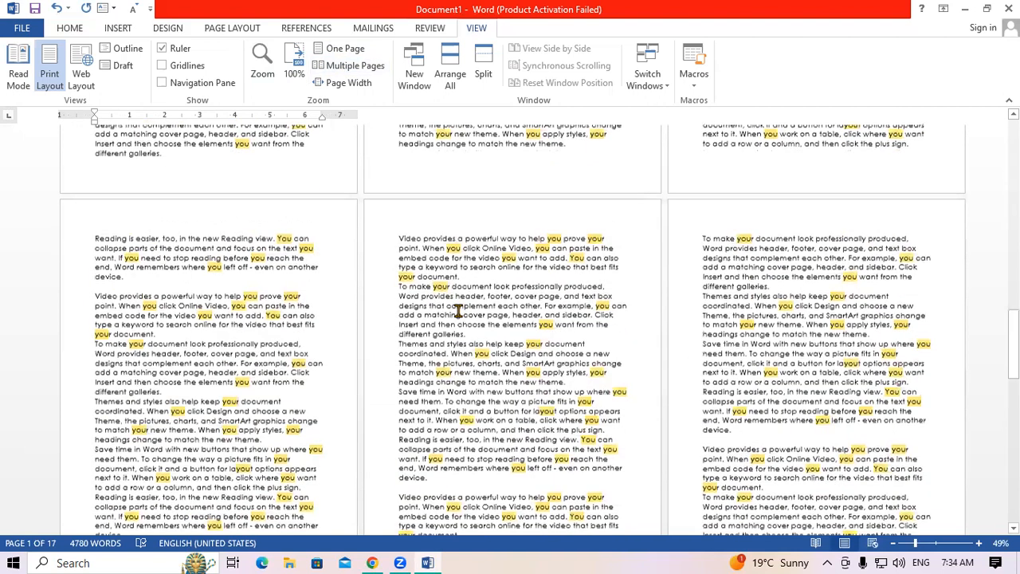
scroll(458, 314, "down", 3)
scroll(459, 306, "down", 3)
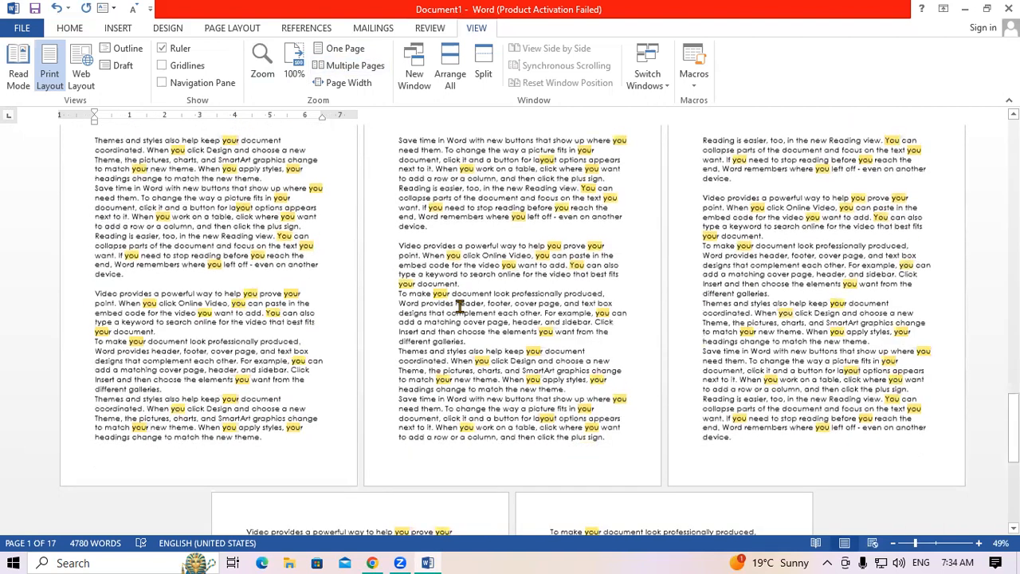
scroll(459, 306, "down", 3)
scroll(460, 308, "down", 1)
scroll(460, 307, "up", 1)
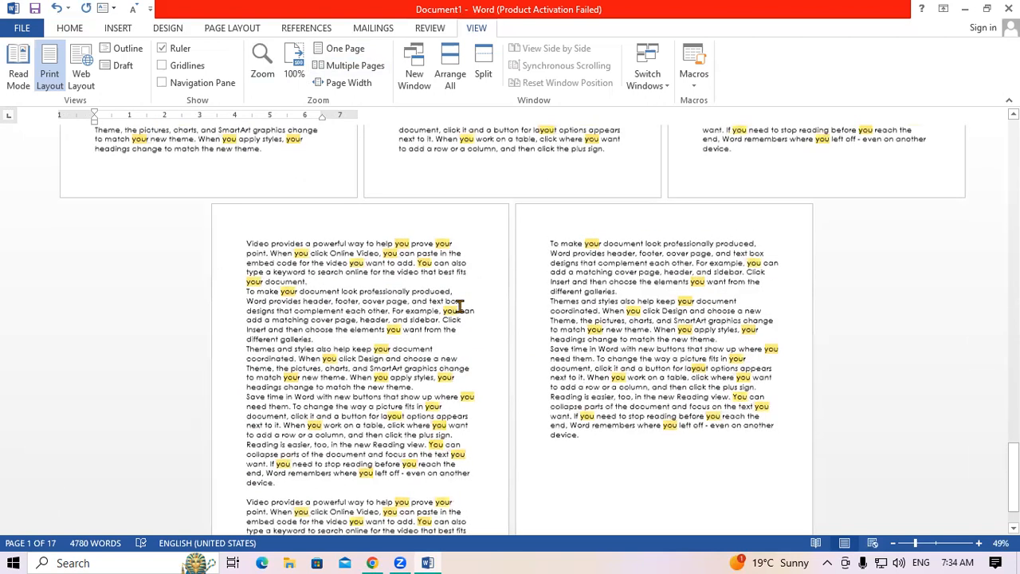
scroll(460, 308, "up", 8)
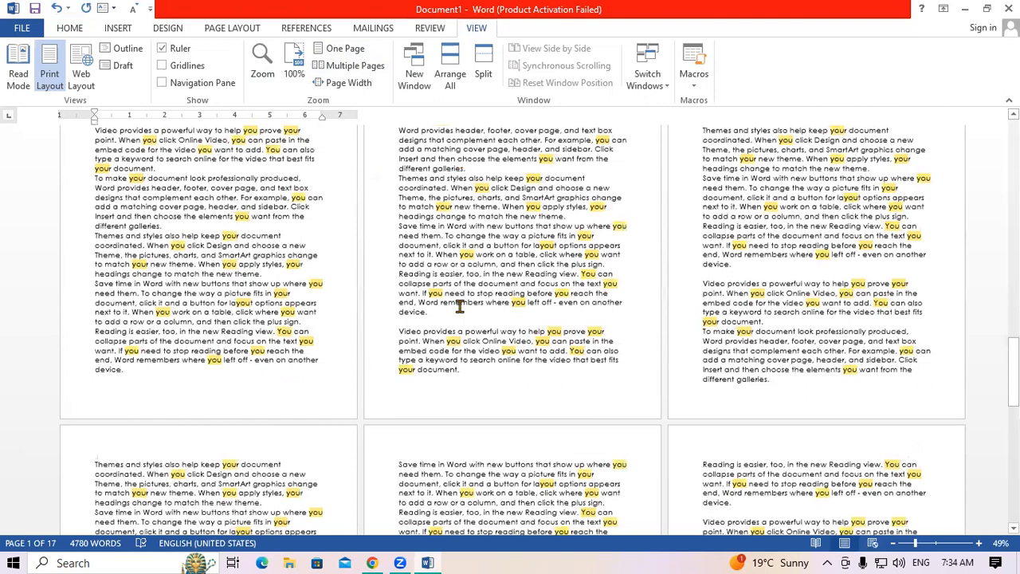
scroll(460, 307, "down", 3)
scroll(460, 307, "down", 3)
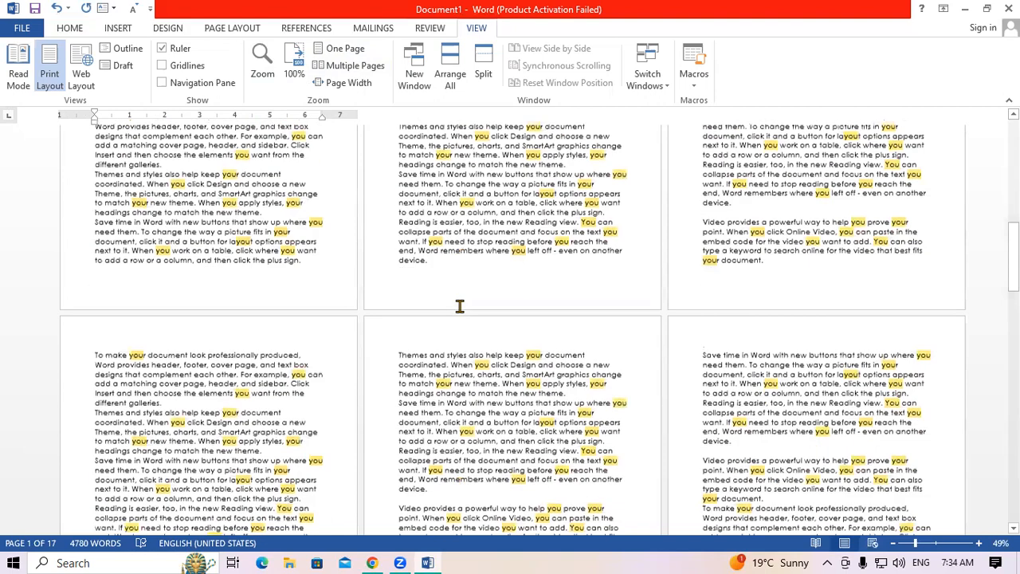
scroll(460, 308, "down", 3)
scroll(713, 290, "down", 3)
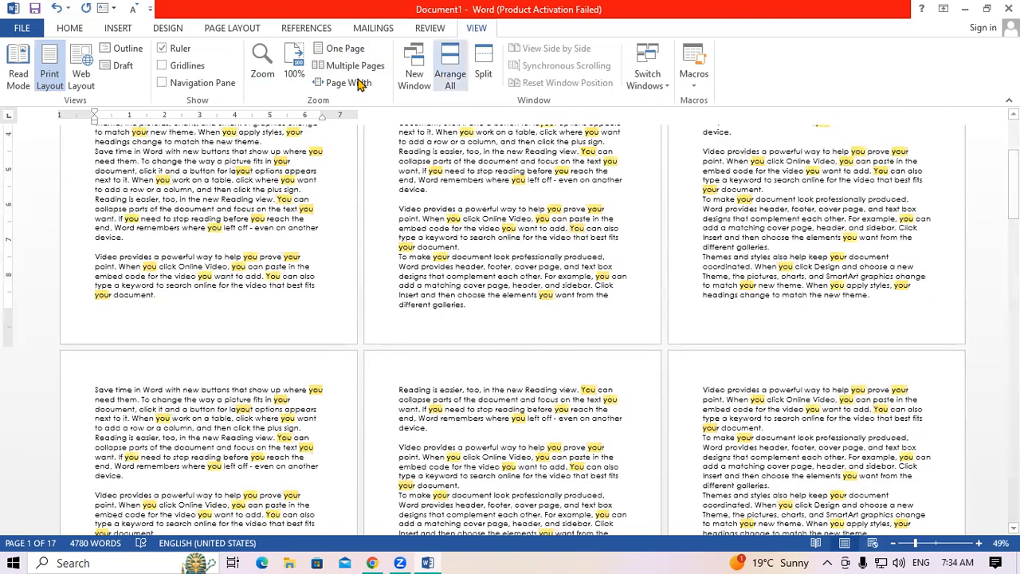
Step: Apply the Page Width zoom, compare it with the One Page zoom, and reapply Page Width
left_click(357, 83)
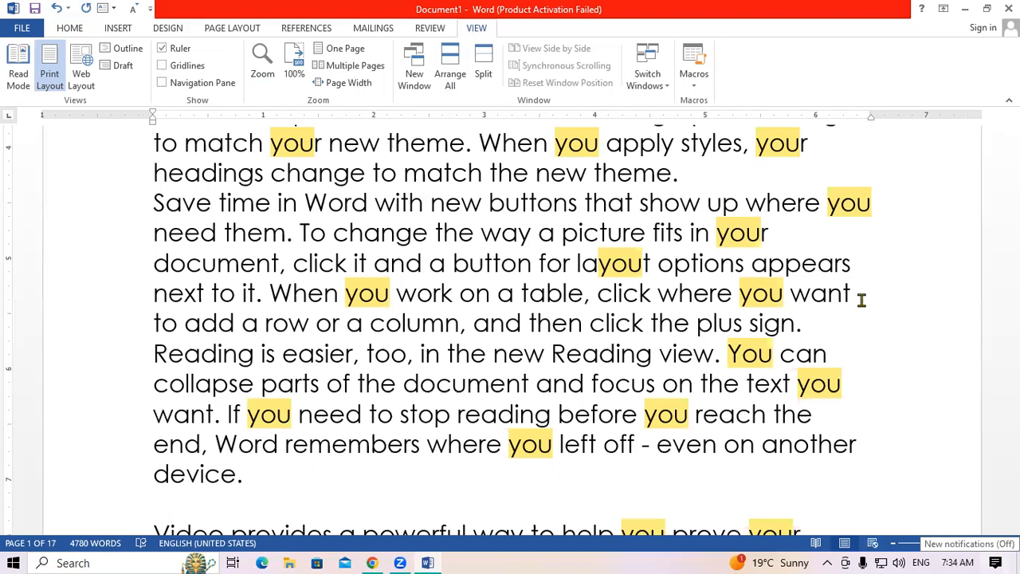
left_click(346, 52)
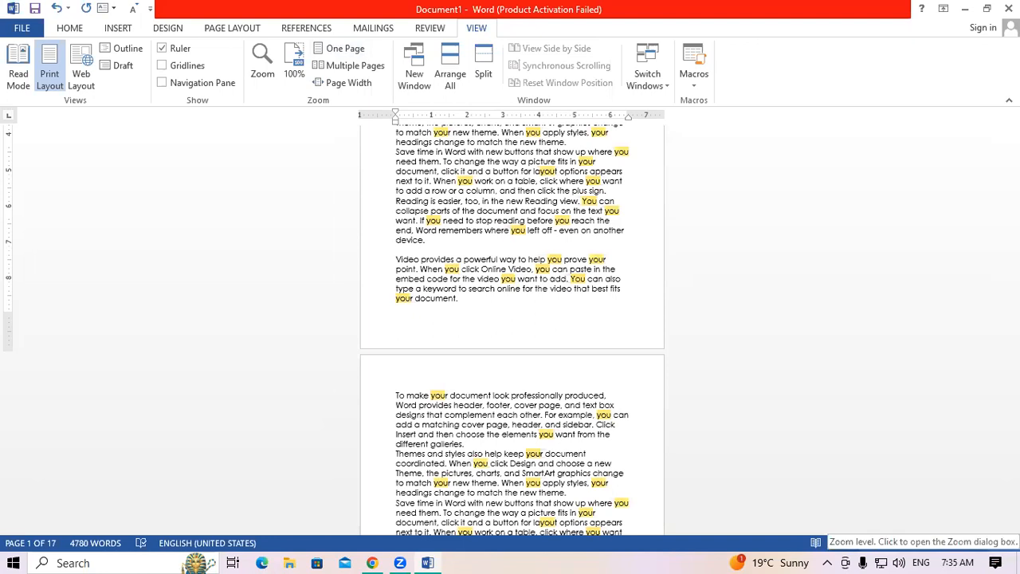
left_click(342, 85)
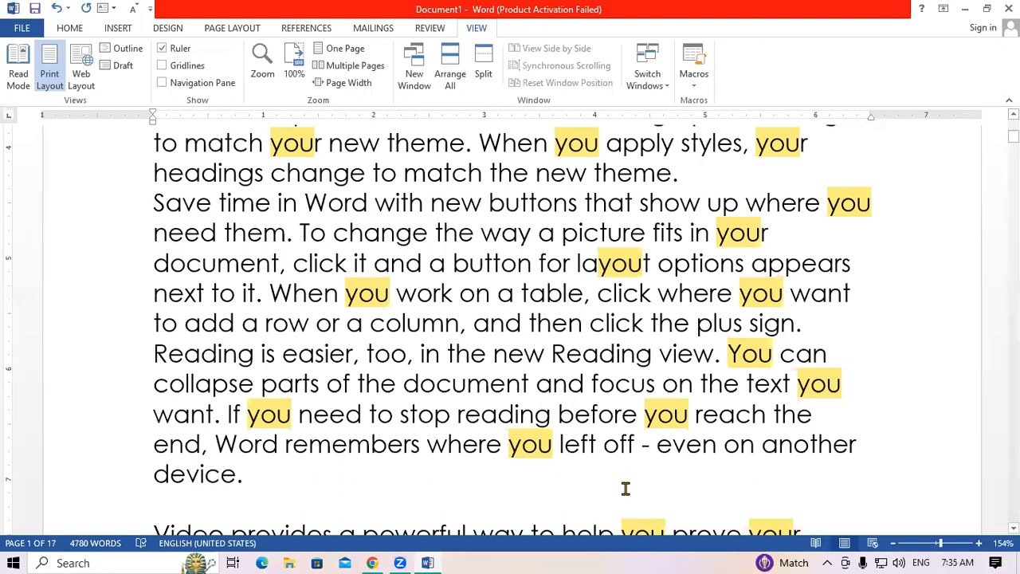
Step: Close the document without saving its changes
left_click(471, 329)
left_click(1010, 9)
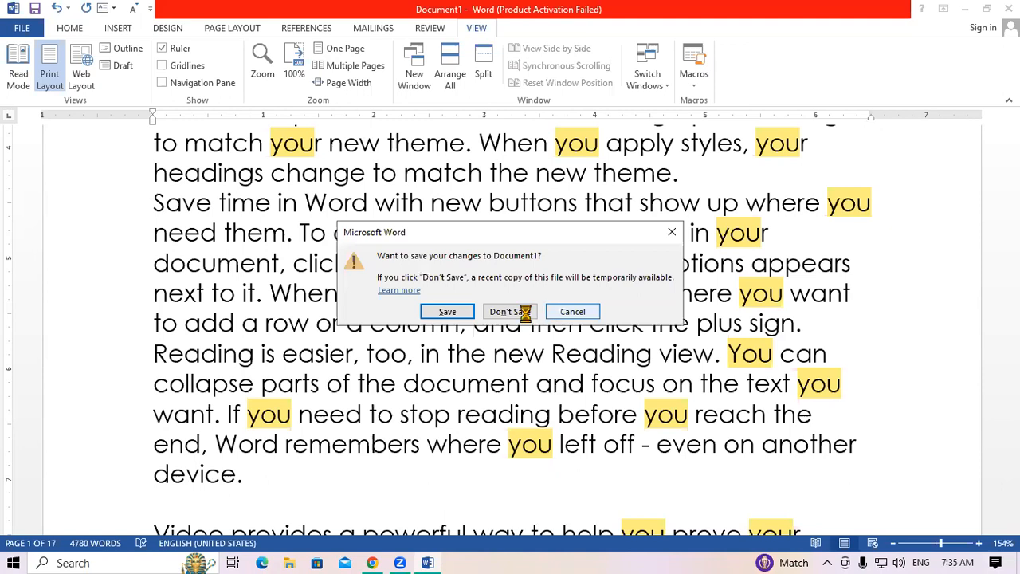
left_click(525, 314)
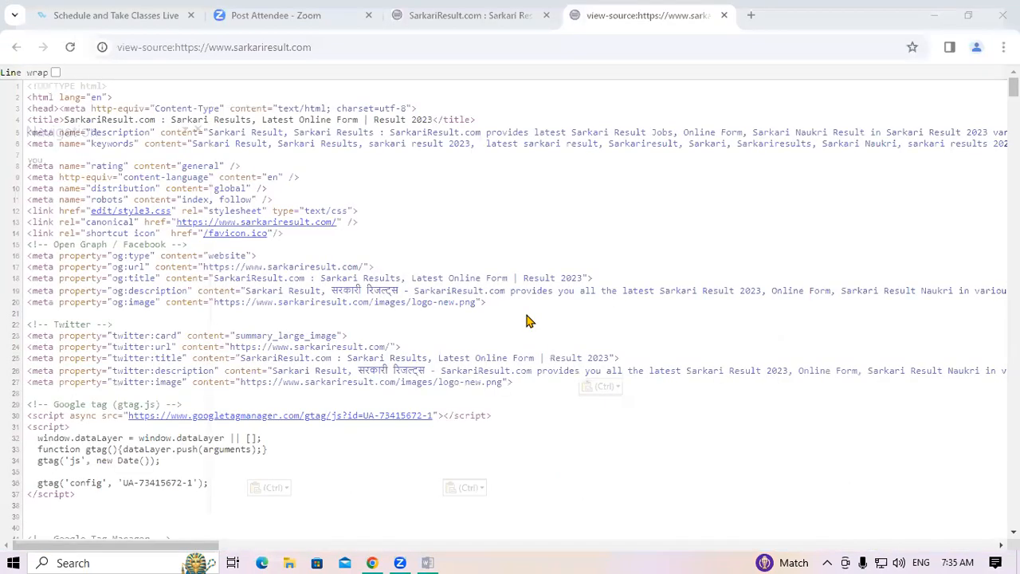
Step: Restart Word with the winword command, dismiss the startup dialogs, and create a blank document
key("super+r")
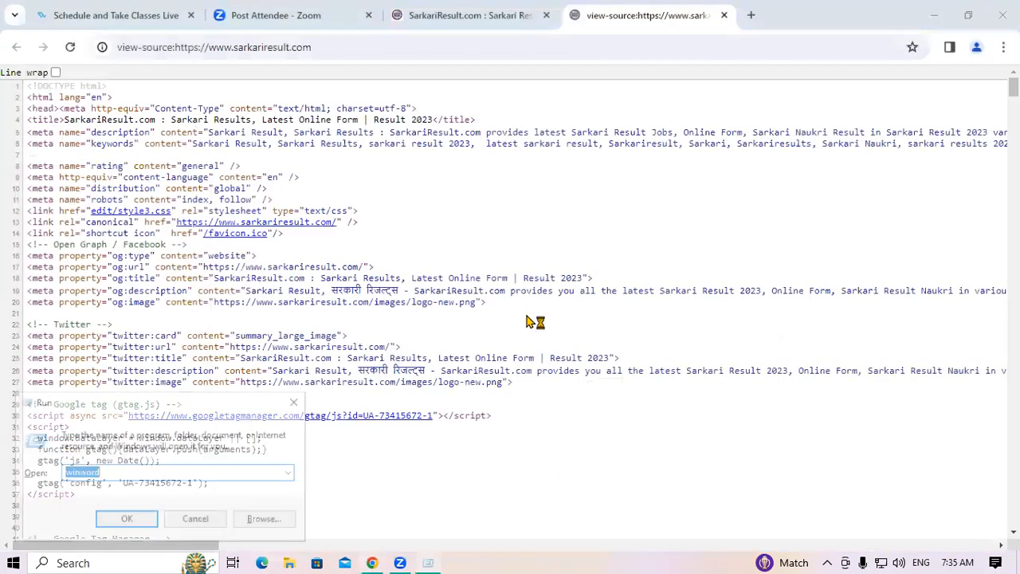
key("Return")
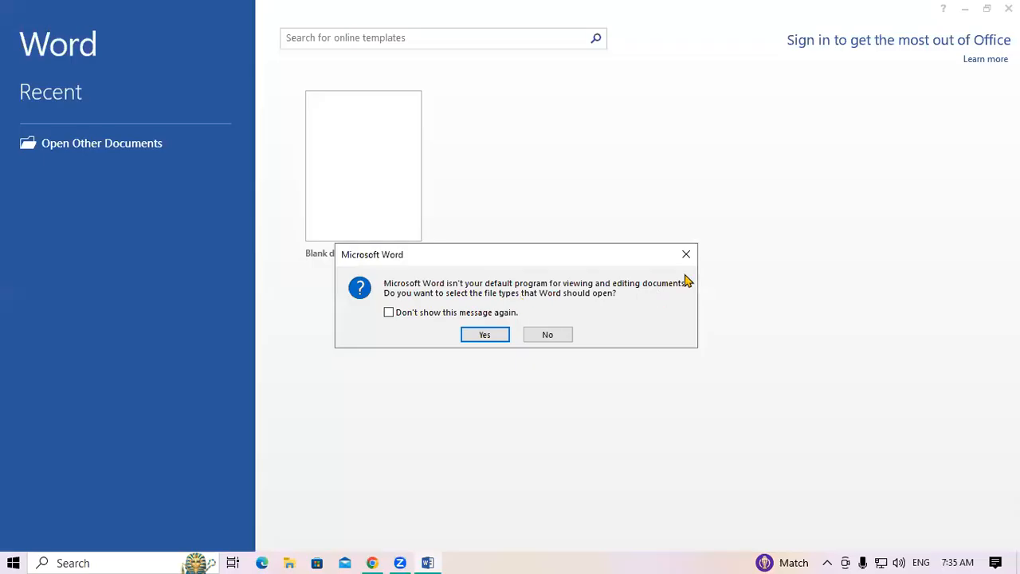
left_click(685, 255)
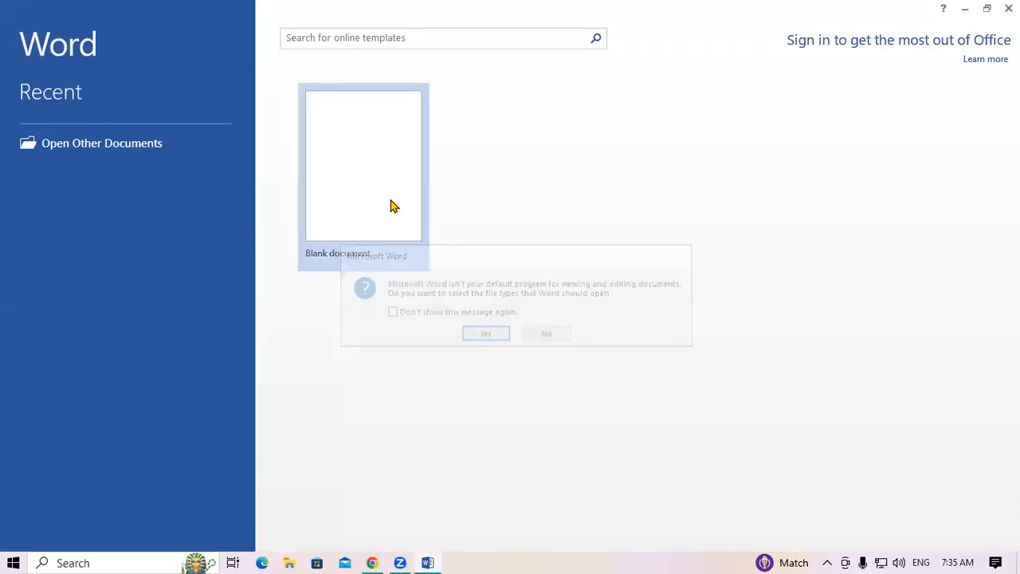
left_click(685, 112)
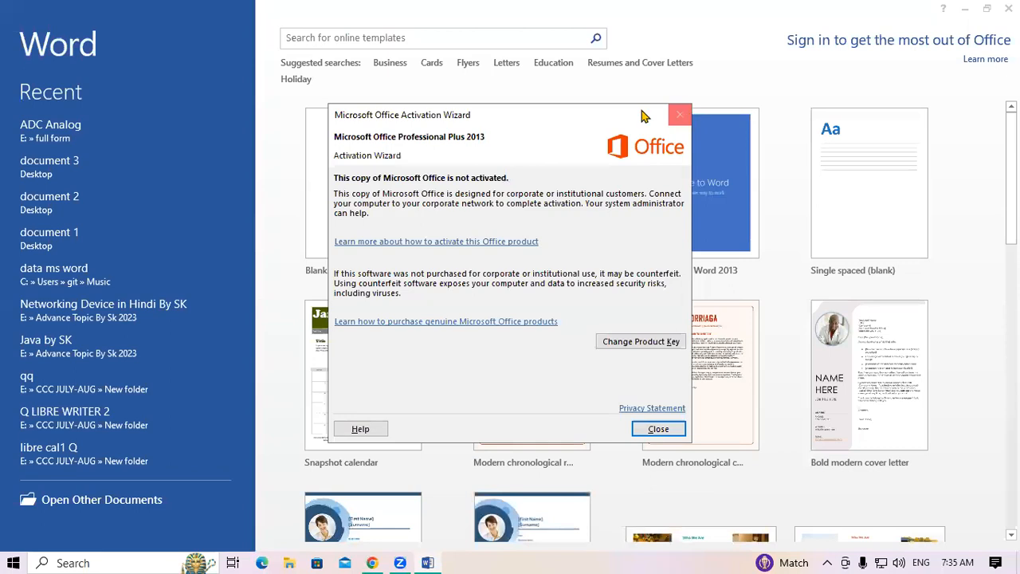
left_click(368, 163)
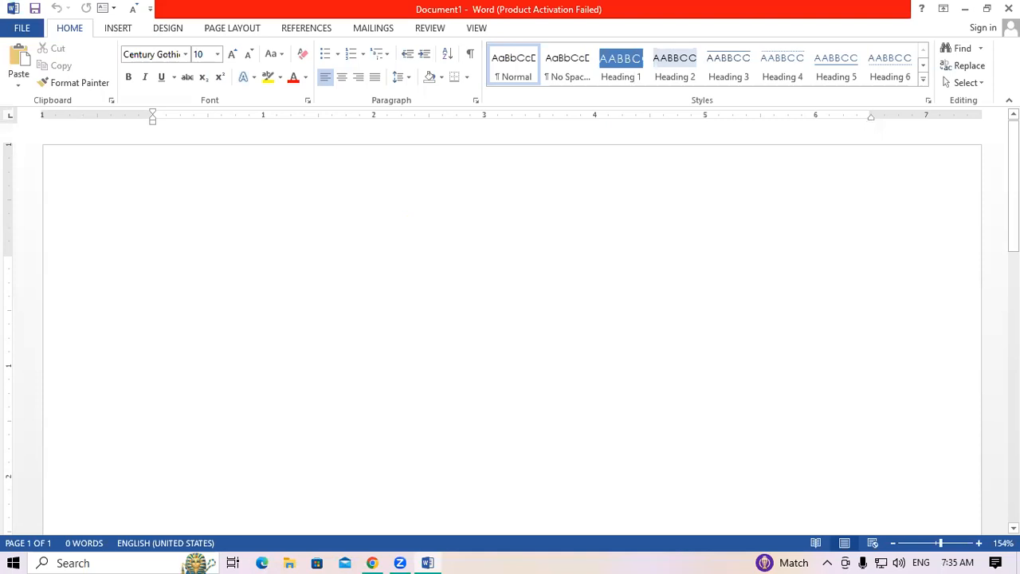
Step: Generate sample paragraphs in the blank document with =rand()
type("=rand")
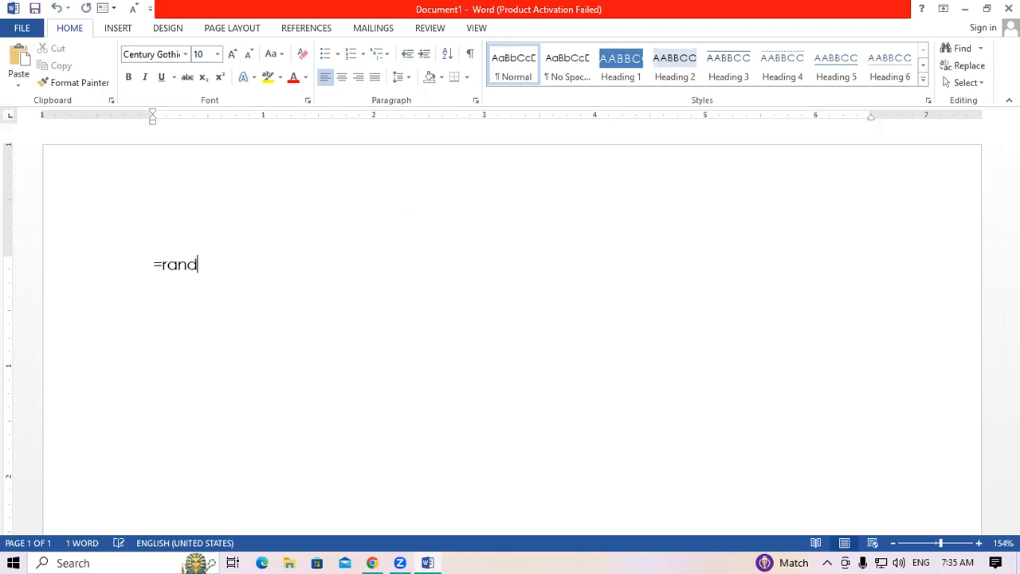
type("()")
key("Return")
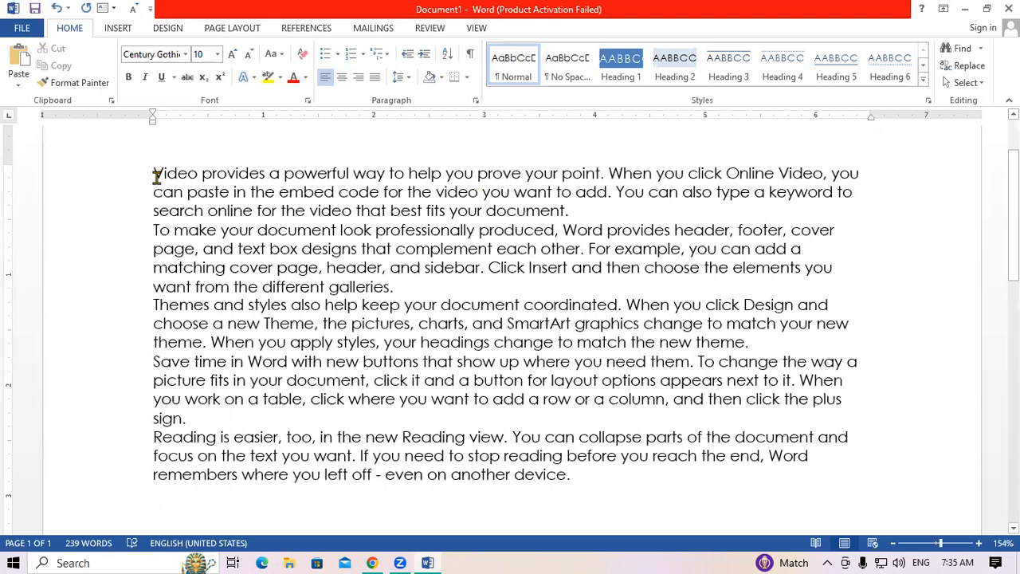
Step: Format all the sample text as 14 pt, red, and bold
left_click_drag(154, 175, 206, 212)
key("ctrl+a")
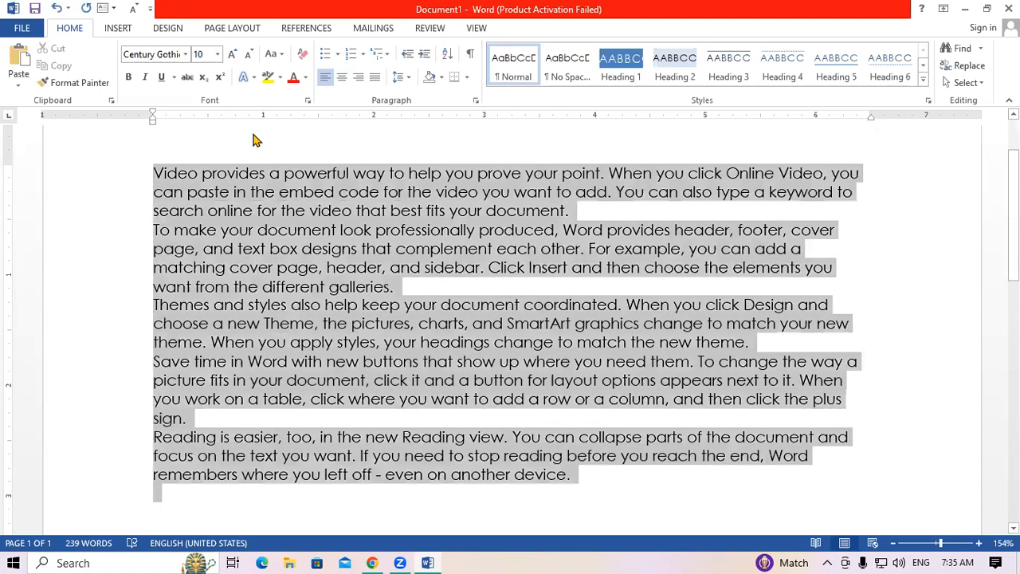
left_click(234, 56)
left_click(233, 56)
left_click(234, 56)
left_click(293, 78)
left_click(130, 78)
left_click(437, 360)
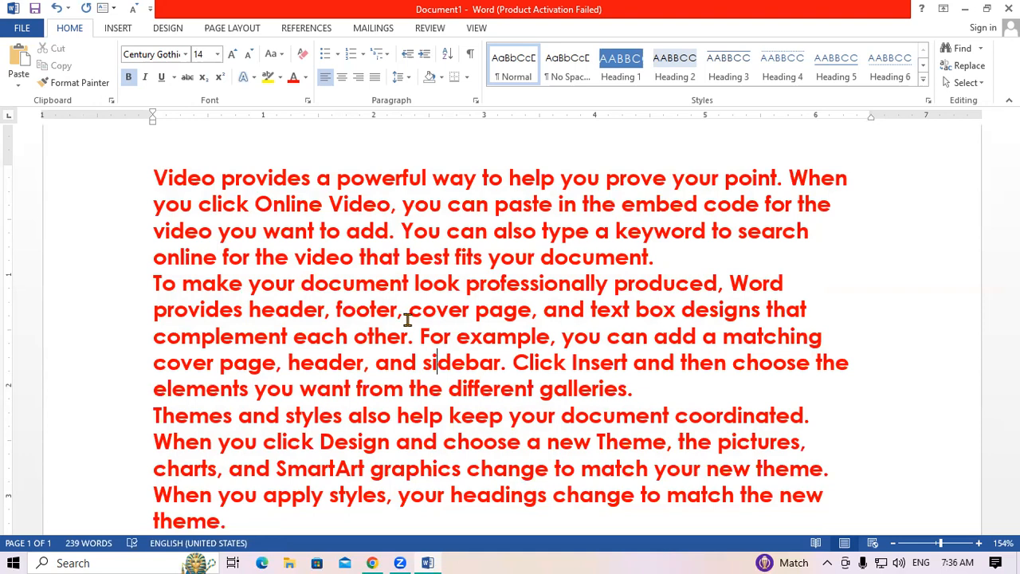
Step: Open a new window of the same document and bring up the Document1:2 window
left_click(476, 28)
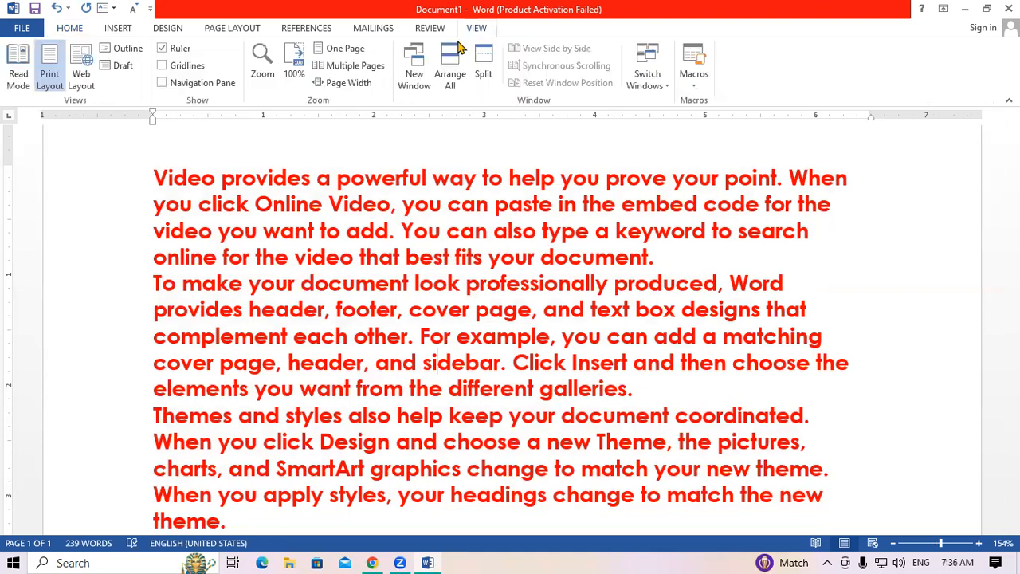
left_click(421, 74)
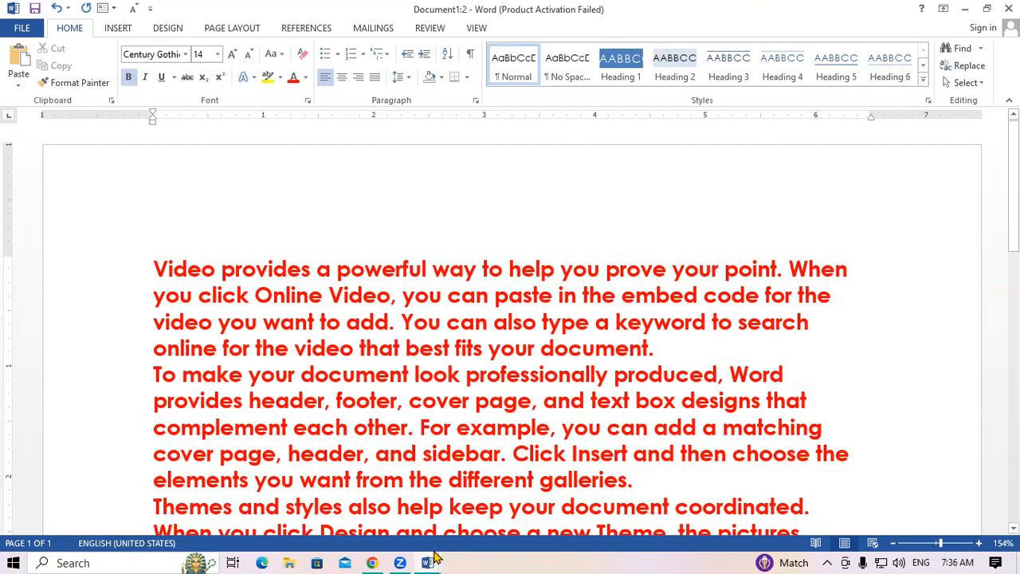
mouse_move(434, 559)
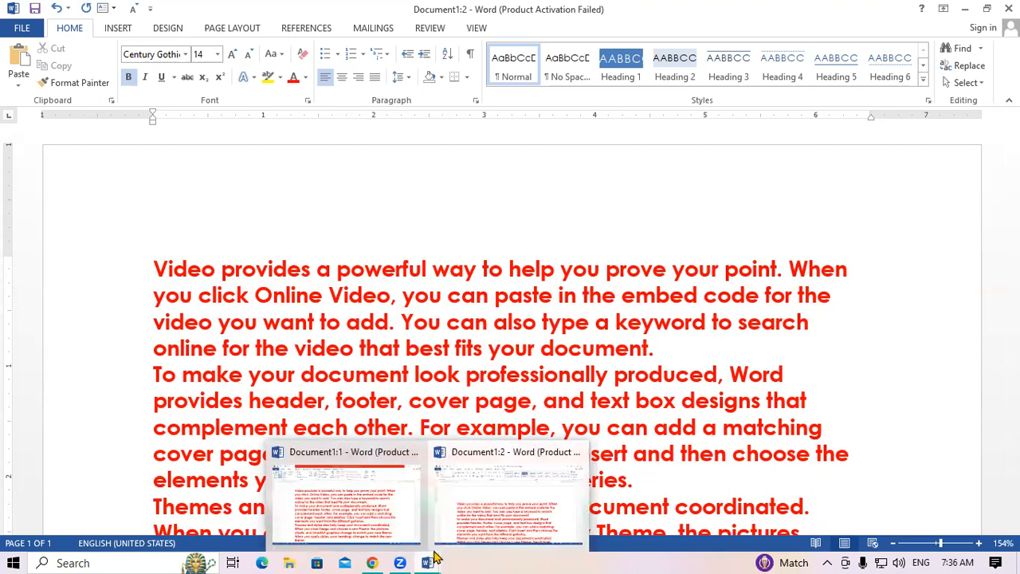
left_click(495, 498)
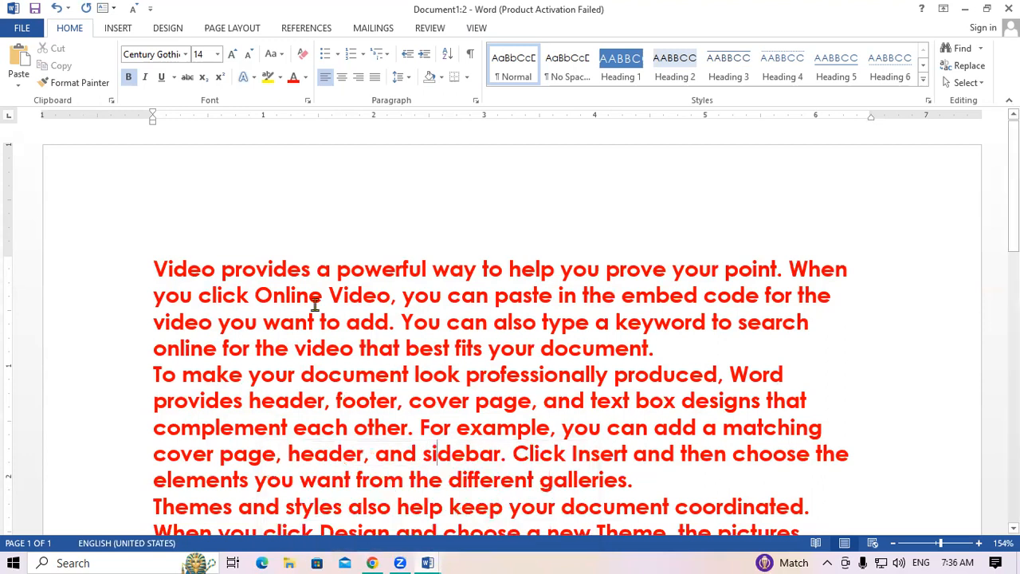
Step: In the Document1:1 window, color the opening text through "Online Video," green, and check the Document1:2 window's preview
key("alt+Tab")
left_click(153, 177)
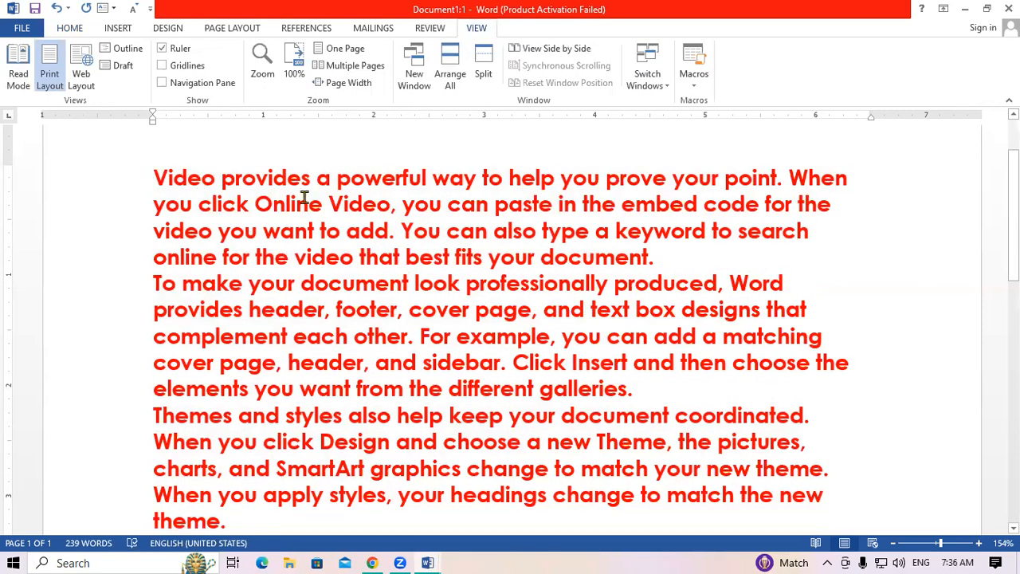
left_click(335, 203, "shift")
left_click(405, 205, "shift")
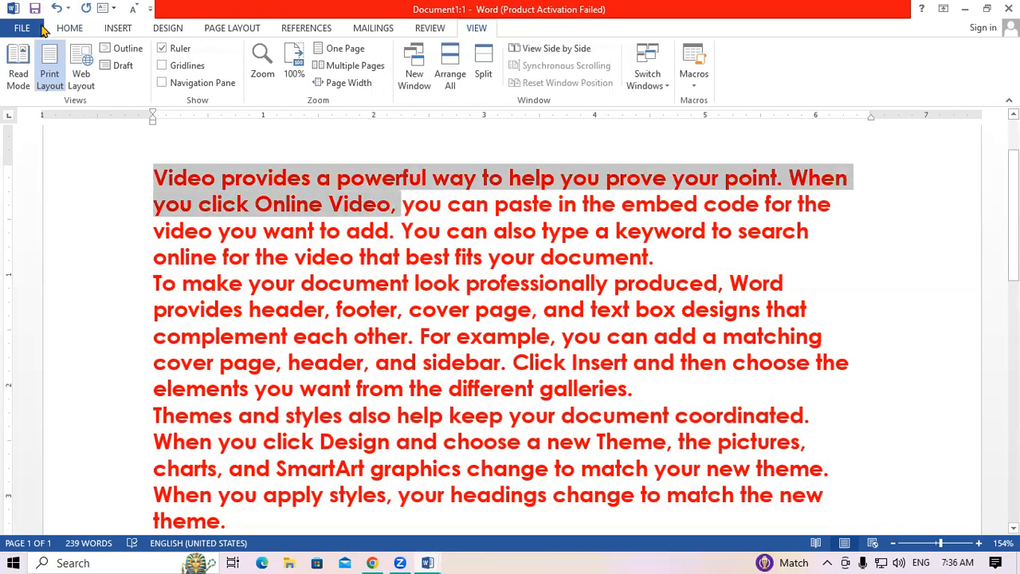
left_click(67, 29)
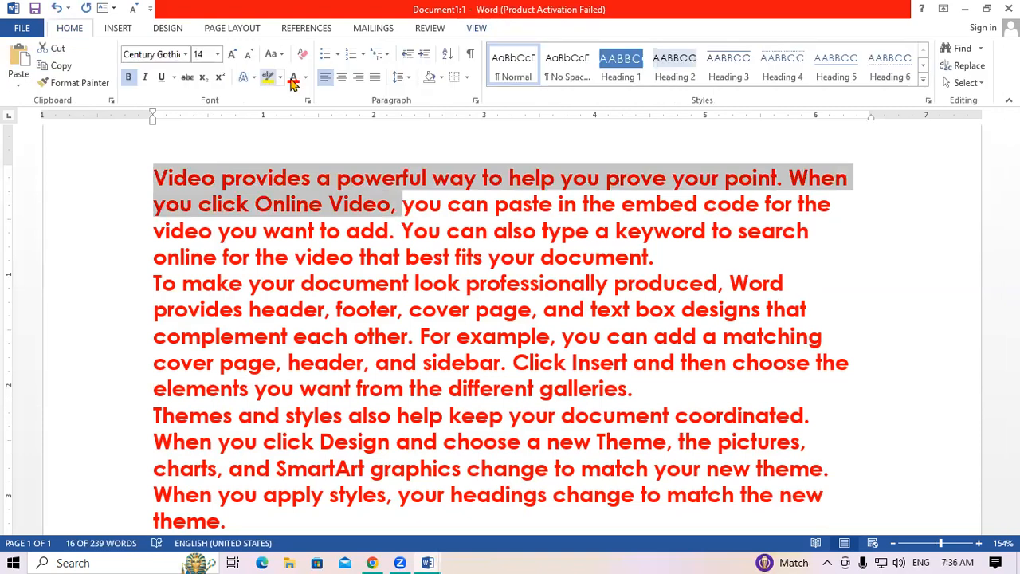
left_click(306, 79)
left_click(355, 216)
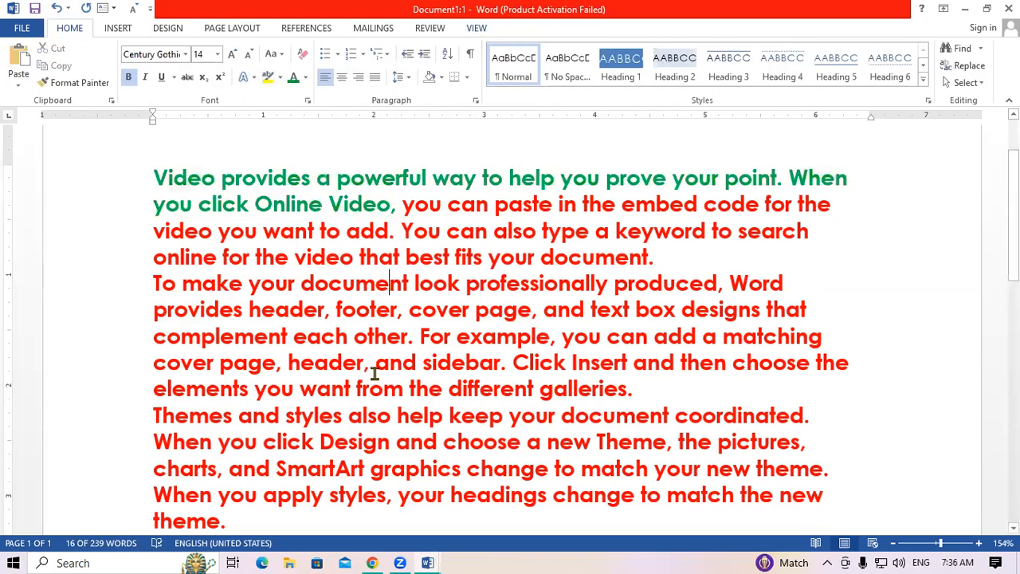
left_click(427, 469)
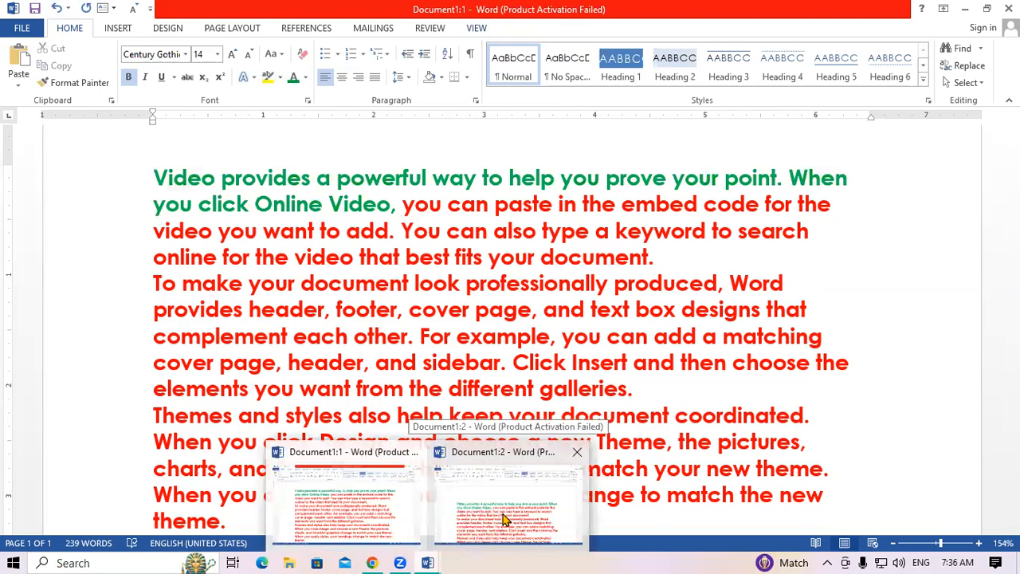
left_click(318, 309)
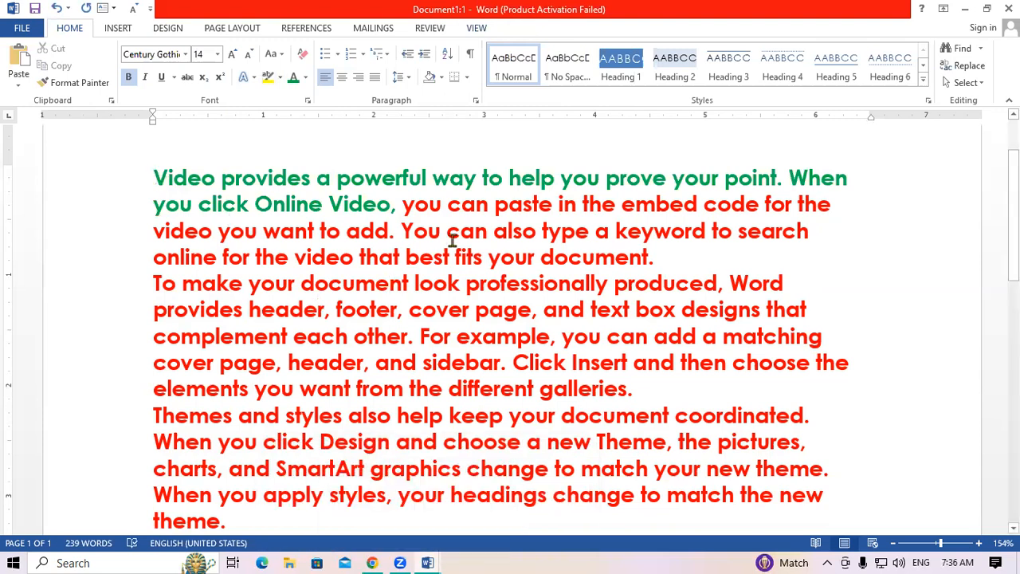
Step: Underline the whole first paragraph in the Document1:1 window
triple_click(695, 255)
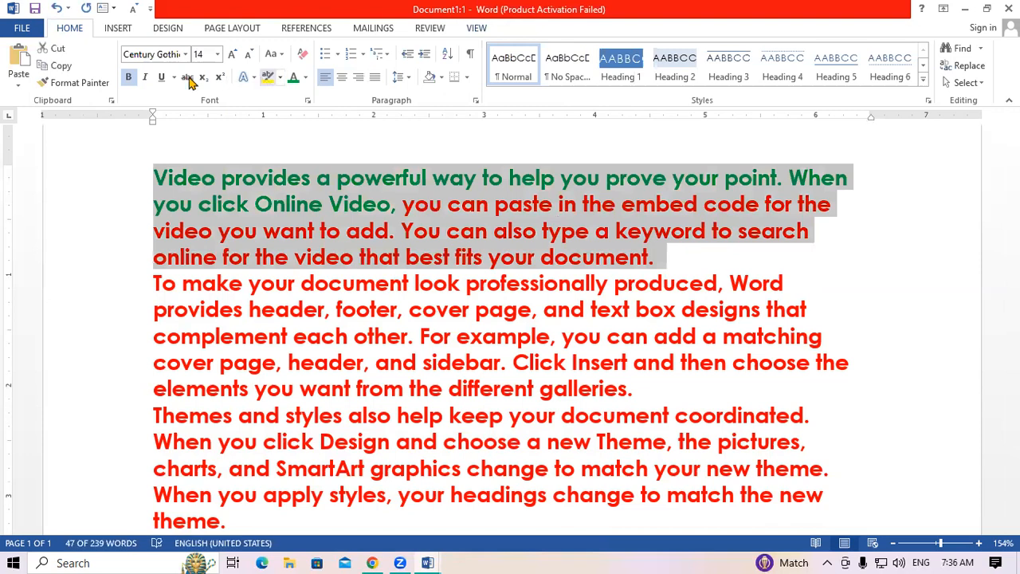
left_click(162, 77)
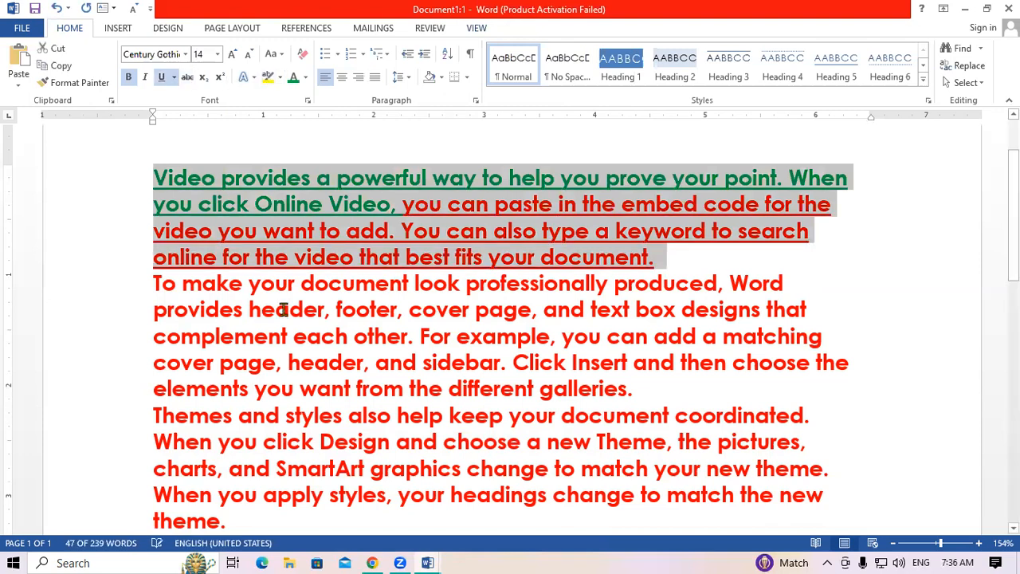
Step: Check the underlined first paragraph in the Document1:2 window and return to the Document1:1 window
left_click(428, 563)
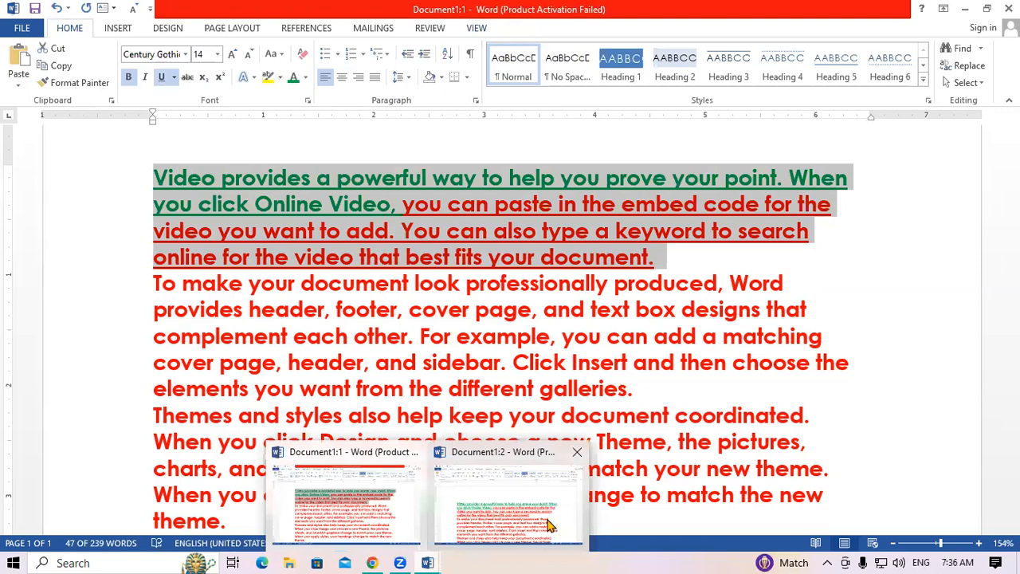
left_click(548, 525)
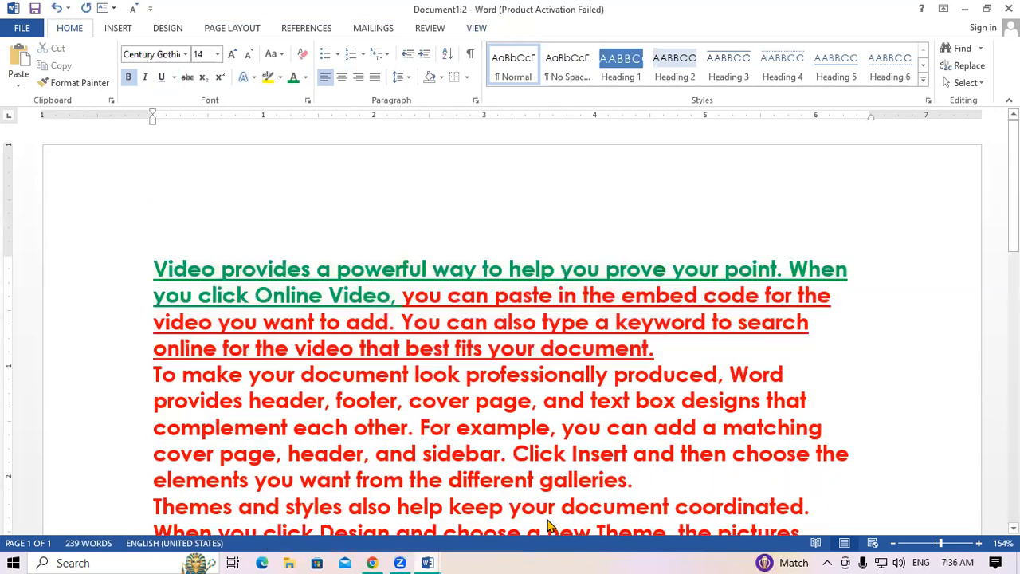
left_click(432, 557)
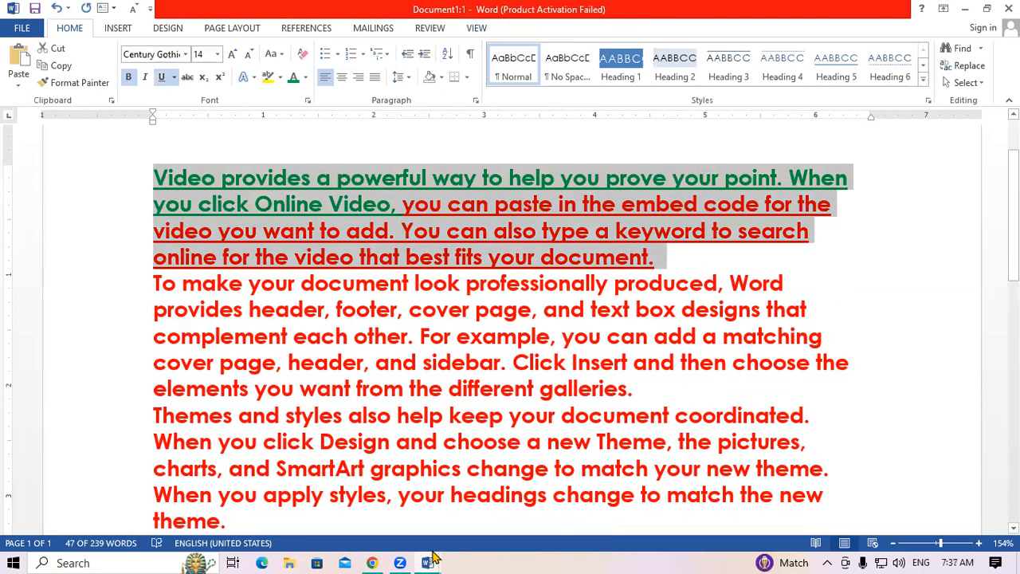
left_click(432, 558)
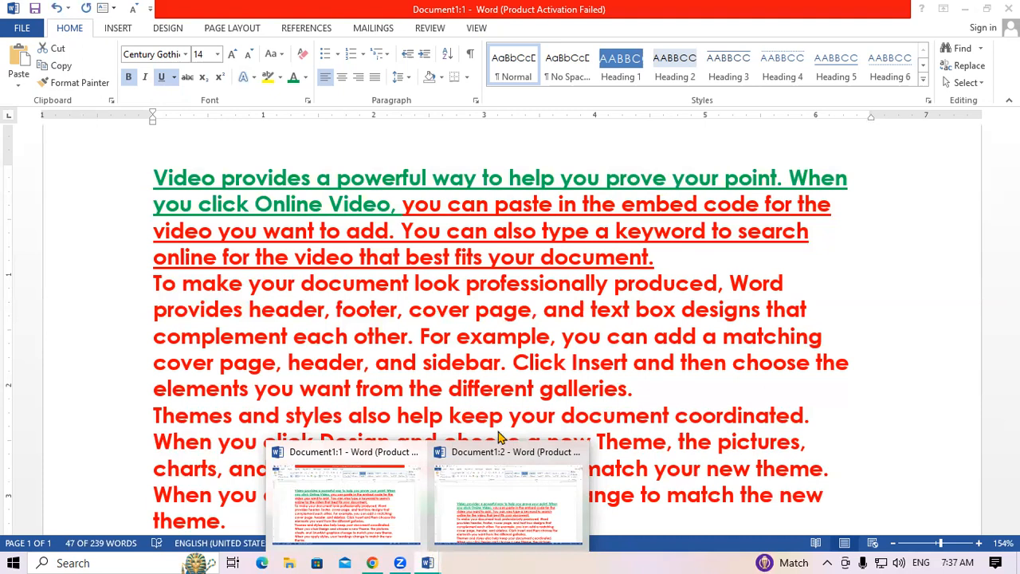
left_click(489, 316)
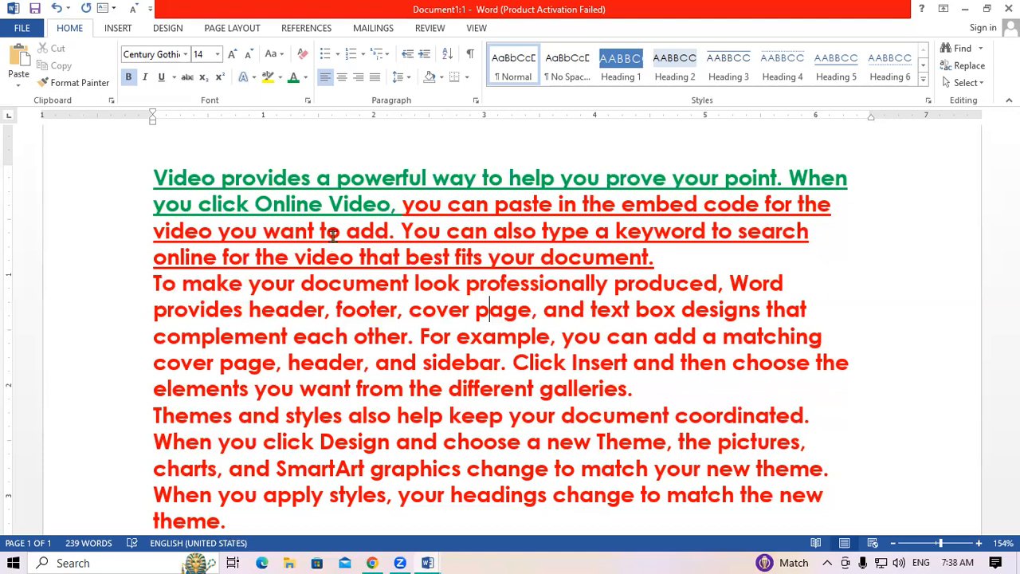
Step: Arrange all open document windows so Document1:1 and Document1:2 share the screen, one above the other
left_click(482, 32)
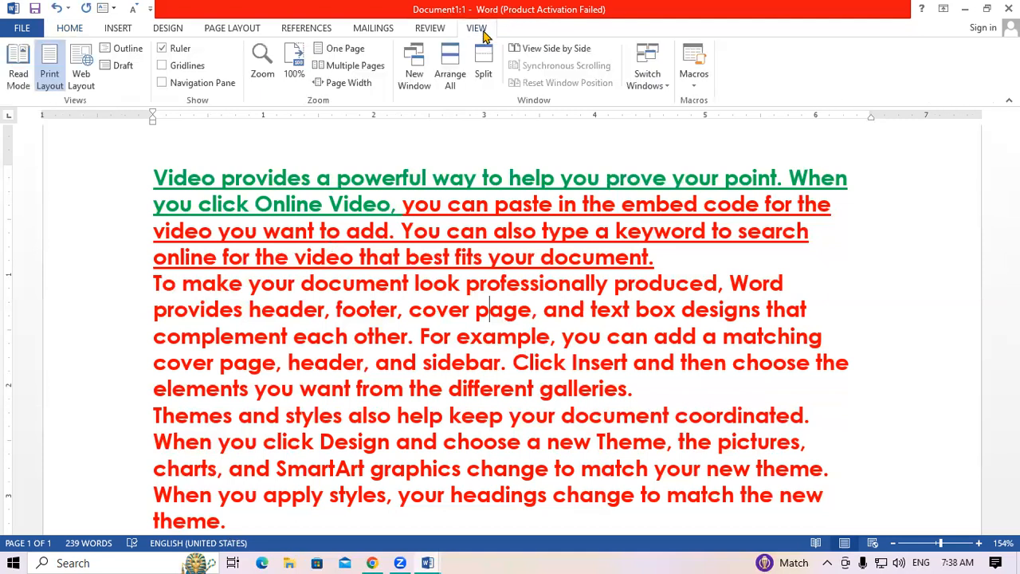
left_click(390, 310)
scroll(384, 311, "up", 1)
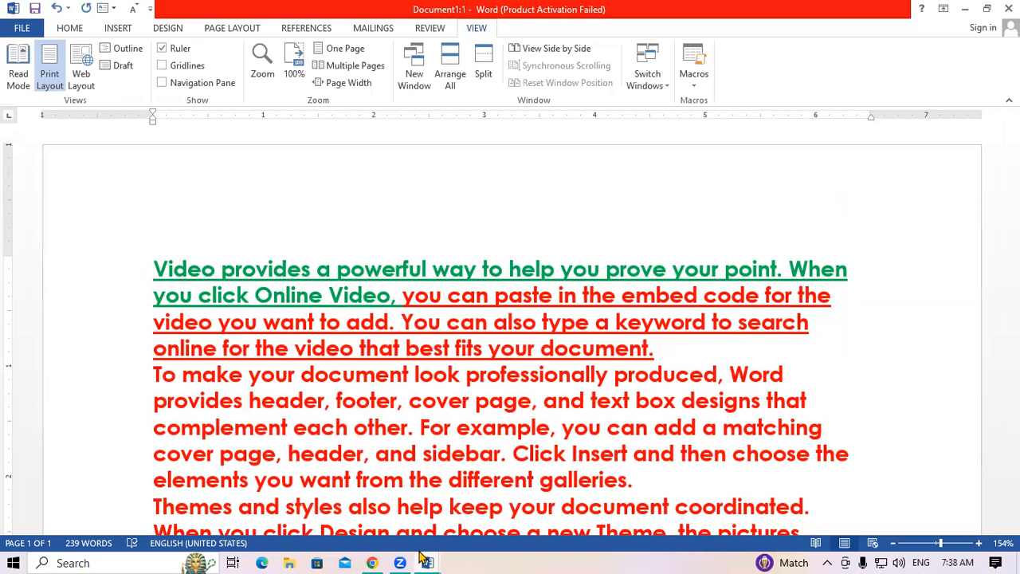
mouse_move(420, 553)
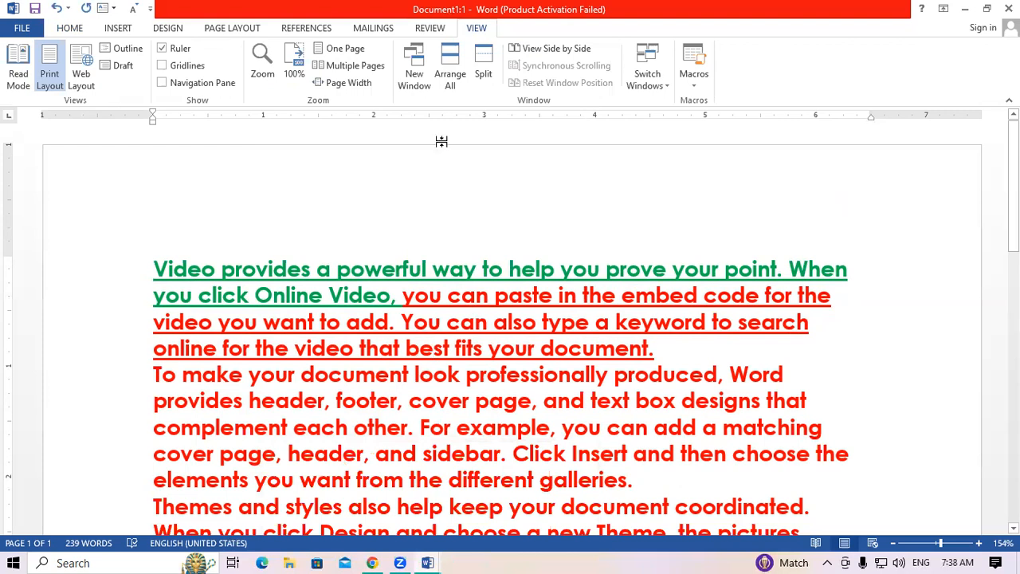
left_click(456, 76)
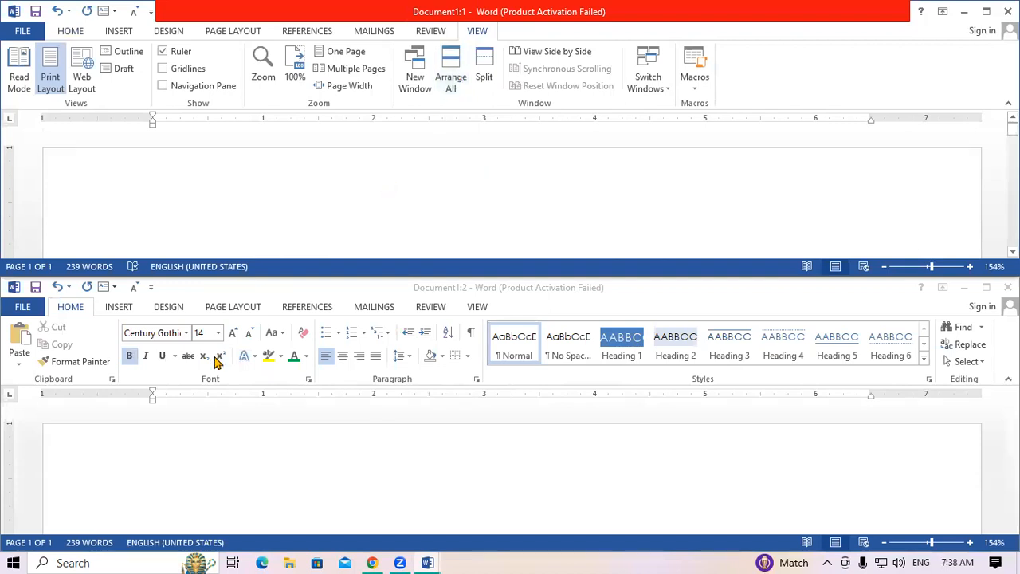
Step: With the first paragraph shown in both windows, color "Video provides a powerful way to help you" black in the Document1:1 window
scroll(414, 188, "down", 3)
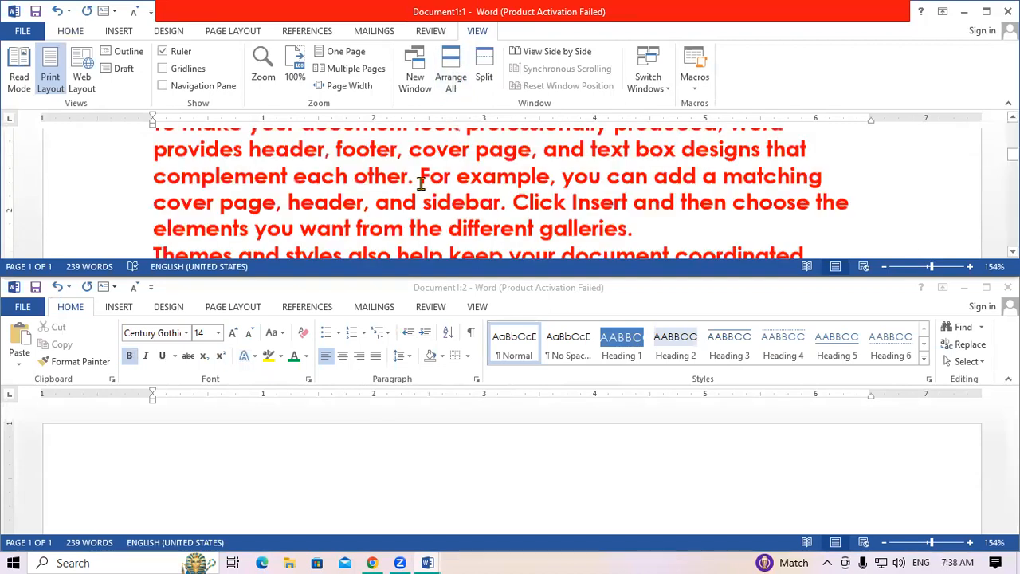
scroll(421, 183, "up", 1)
scroll(421, 182, "up", 1)
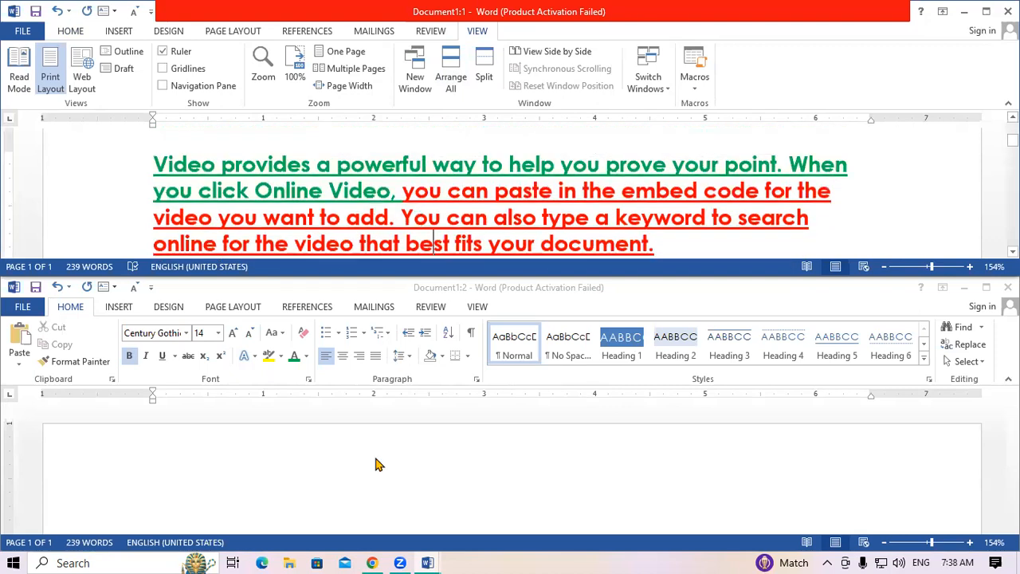
scroll(379, 464, "down", 3)
scroll(380, 464, "up", 3)
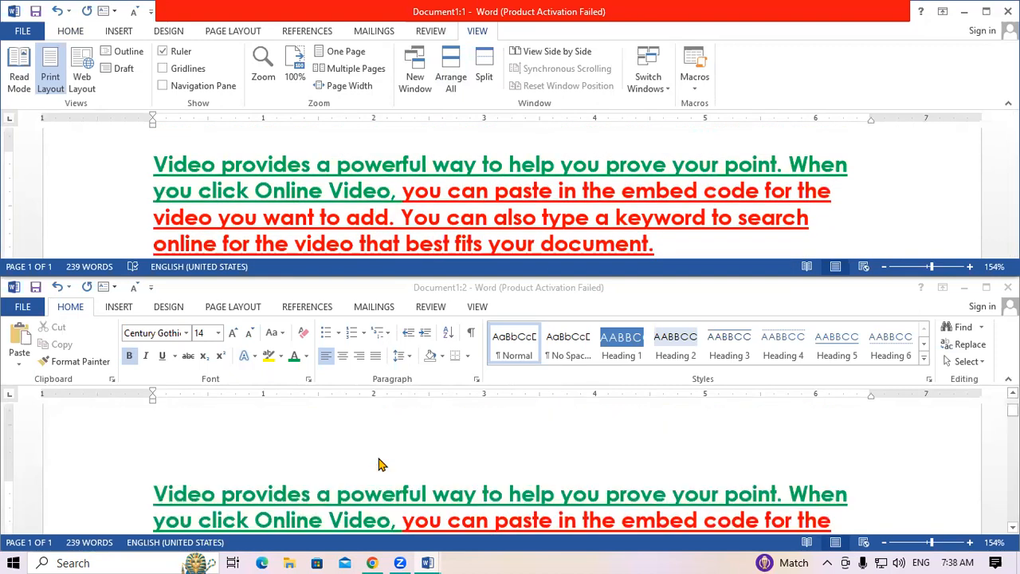
scroll(379, 464, "down", 1)
scroll(379, 464, "up", 1)
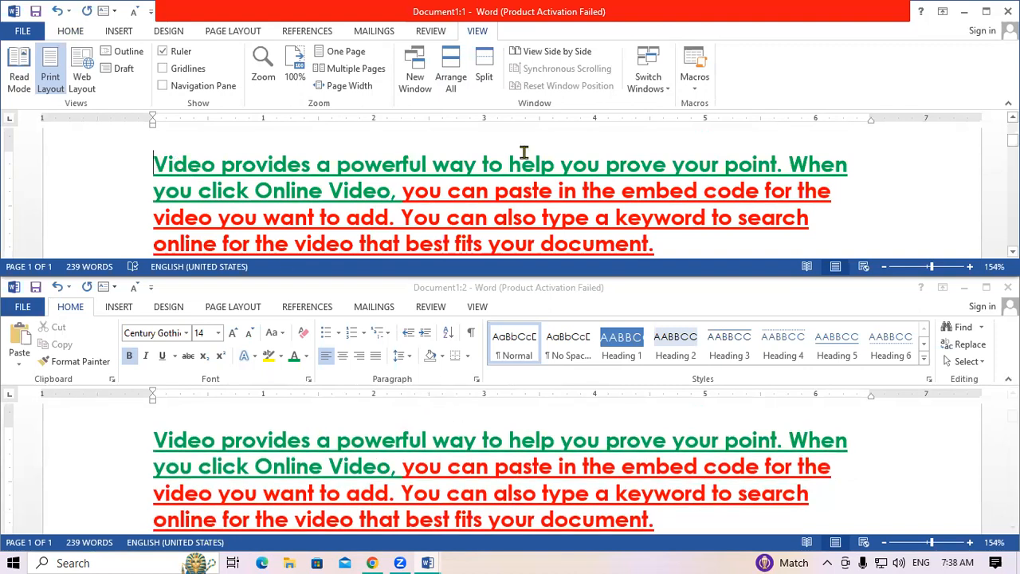
left_click(606, 158, "shift")
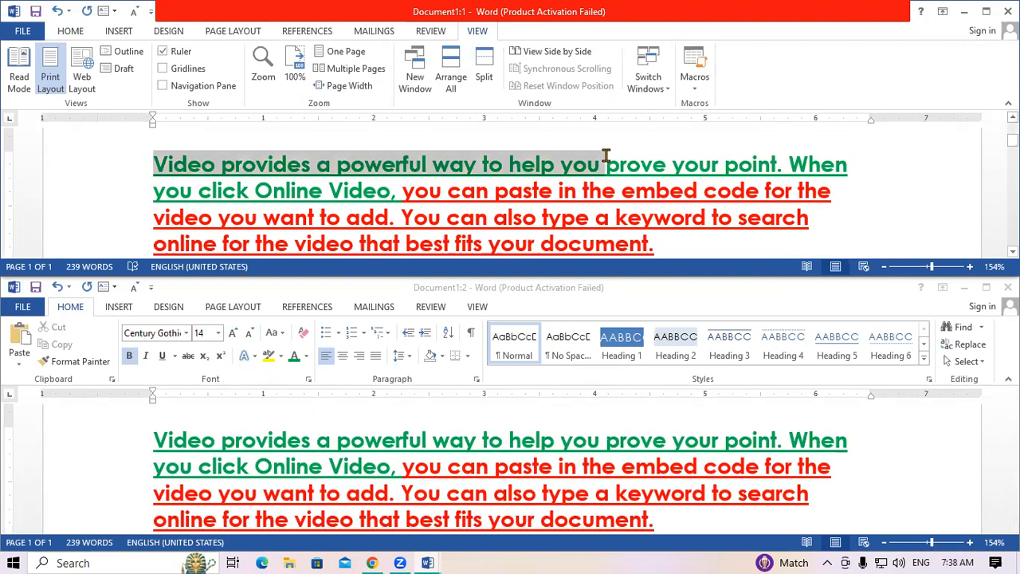
left_click(78, 32)
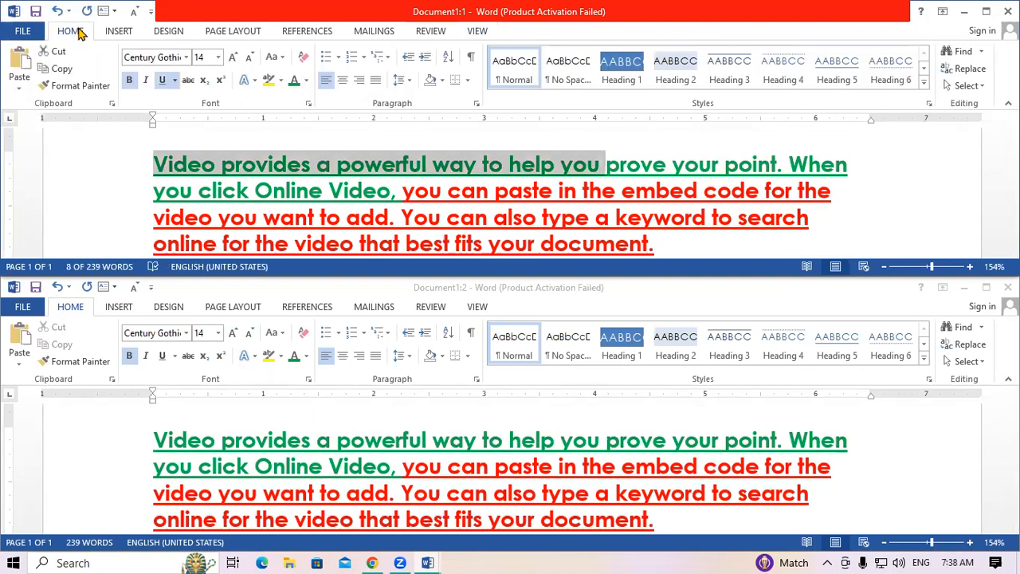
left_click(308, 81)
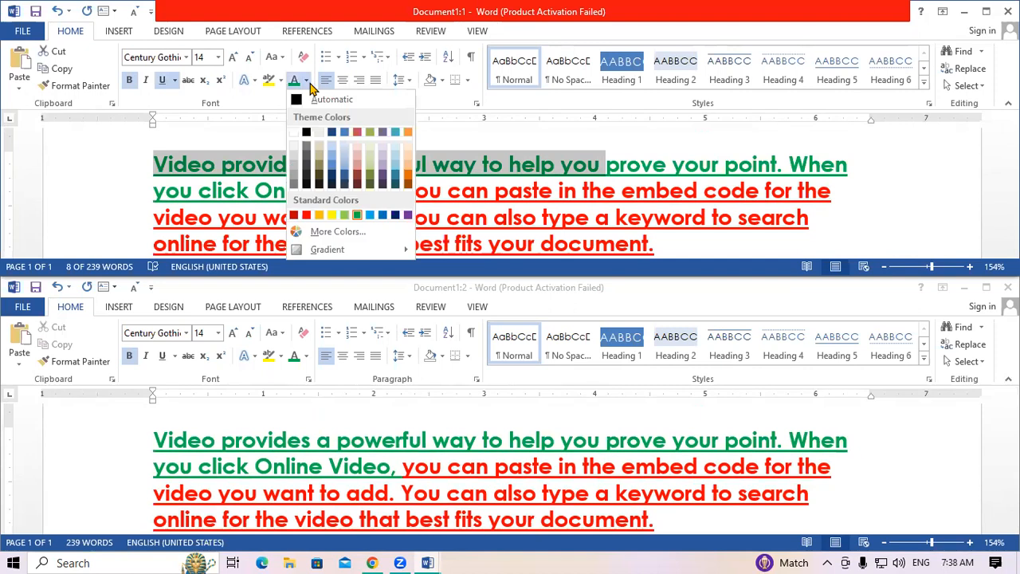
left_click(306, 134)
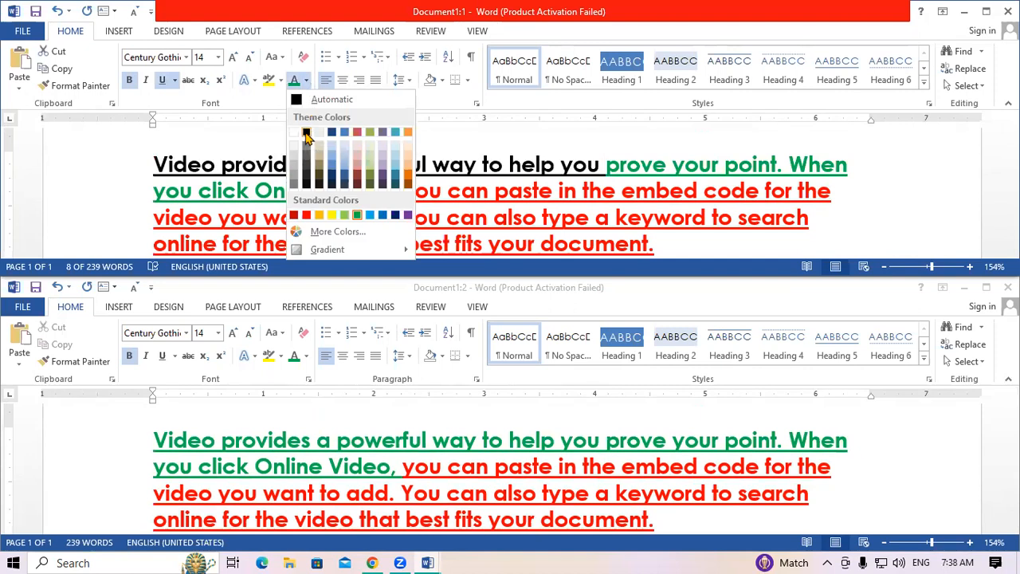
left_click(754, 436)
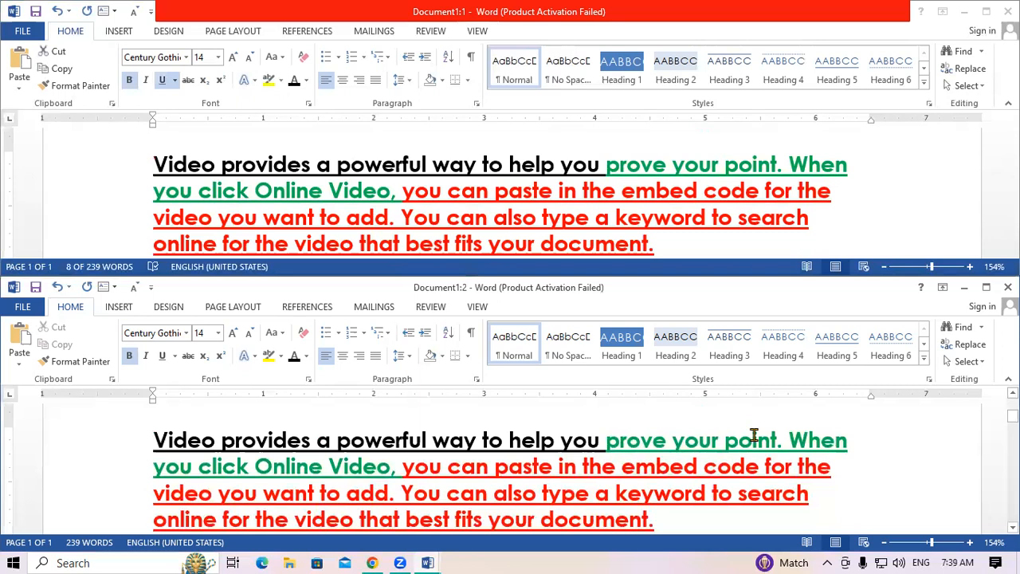
Step: In the Document1:1 window, remove the underline from the first paragraph's red text, "you can paste" through "your document."
scroll(479, 183, "down", 1)
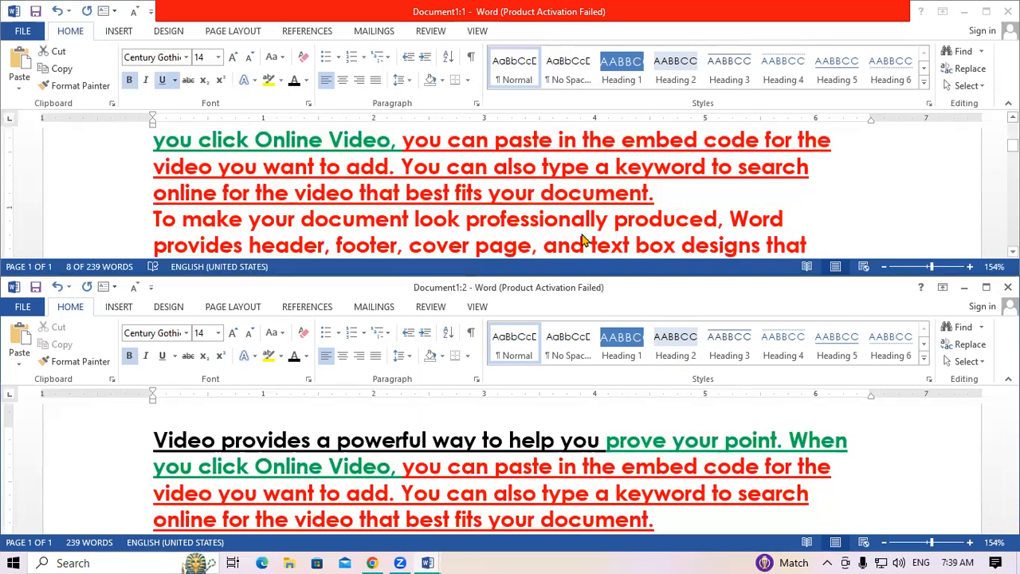
left_click(397, 139)
left_click_drag(423, 156, 667, 190)
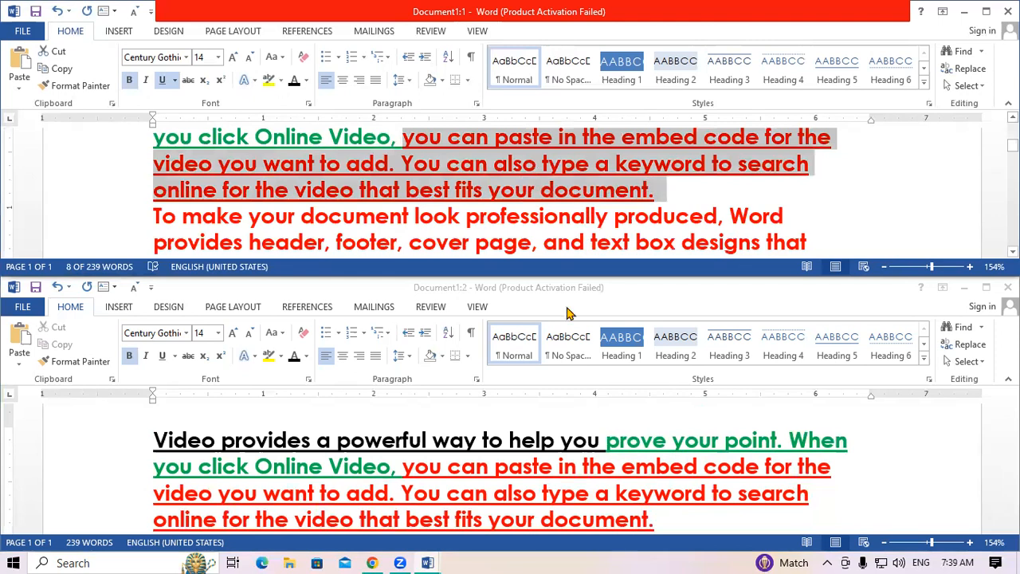
left_click(161, 82)
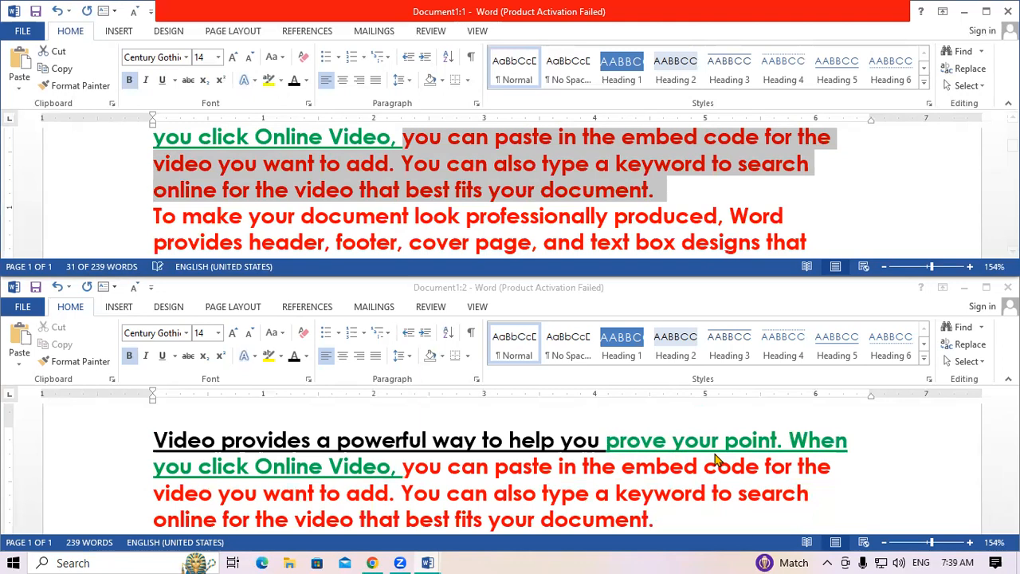
scroll(841, 409, "down", 2)
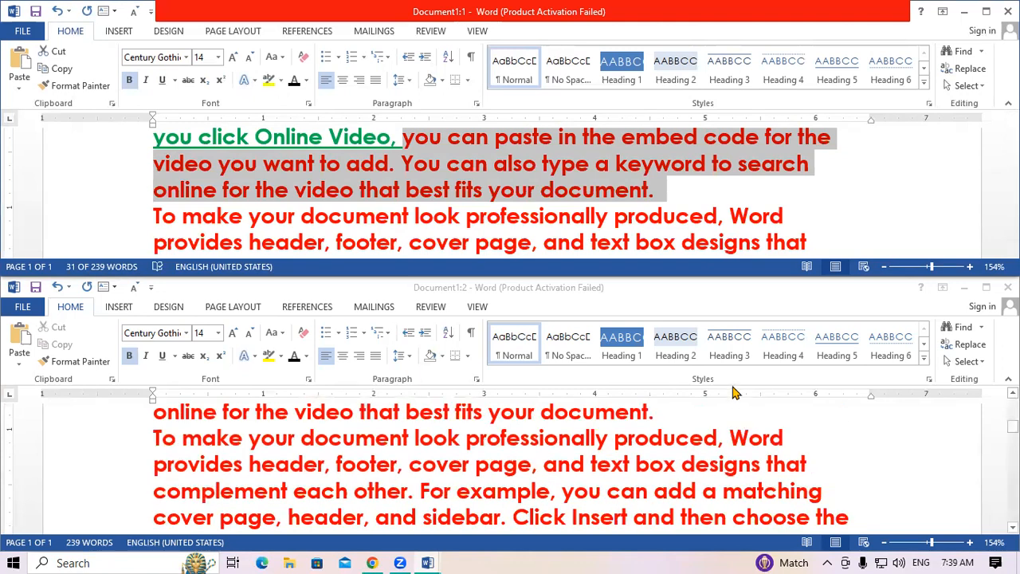
left_click_drag(446, 164, 594, 167)
left_click(486, 424)
left_click(469, 439)
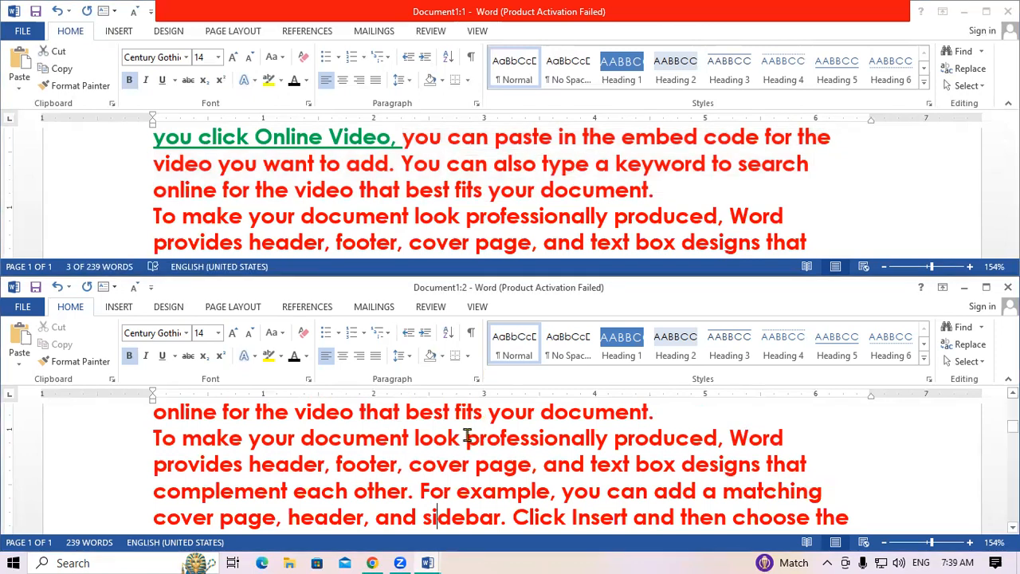
left_click_drag(469, 440, 475, 441)
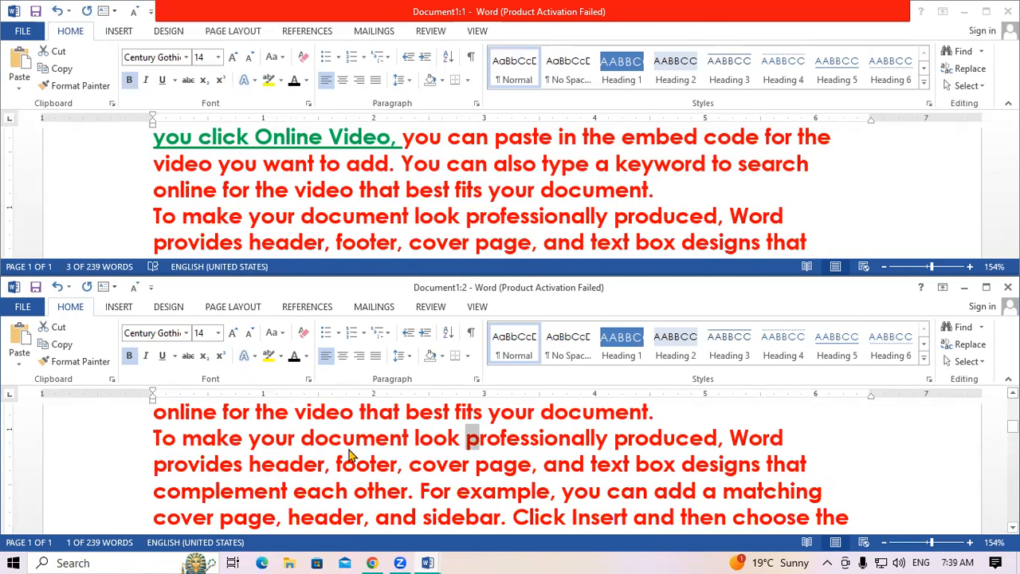
Step: From the Document1:1 window, place the two document windows side by side with View Side by Side
key("ctrl+F6")
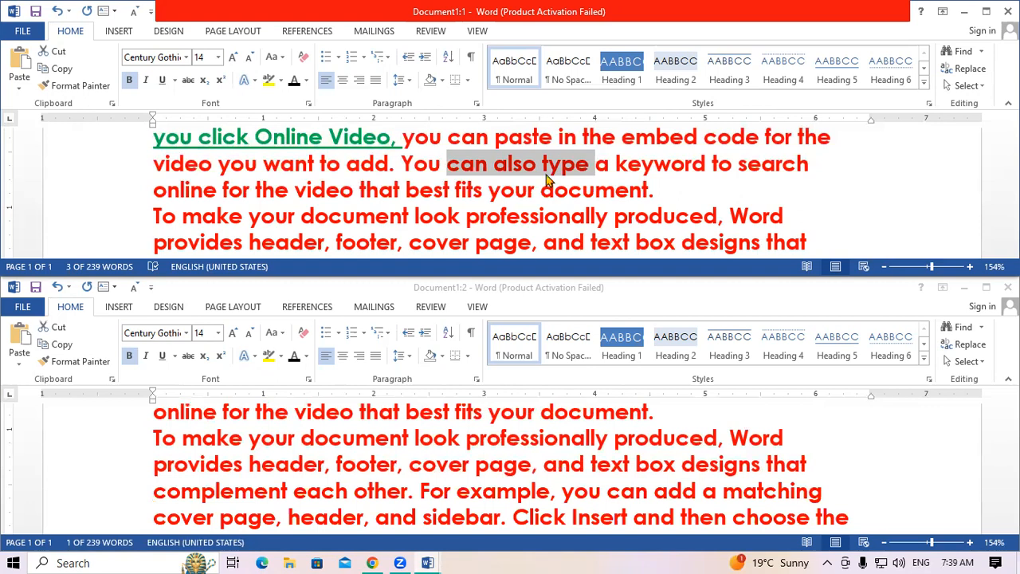
left_click(479, 32)
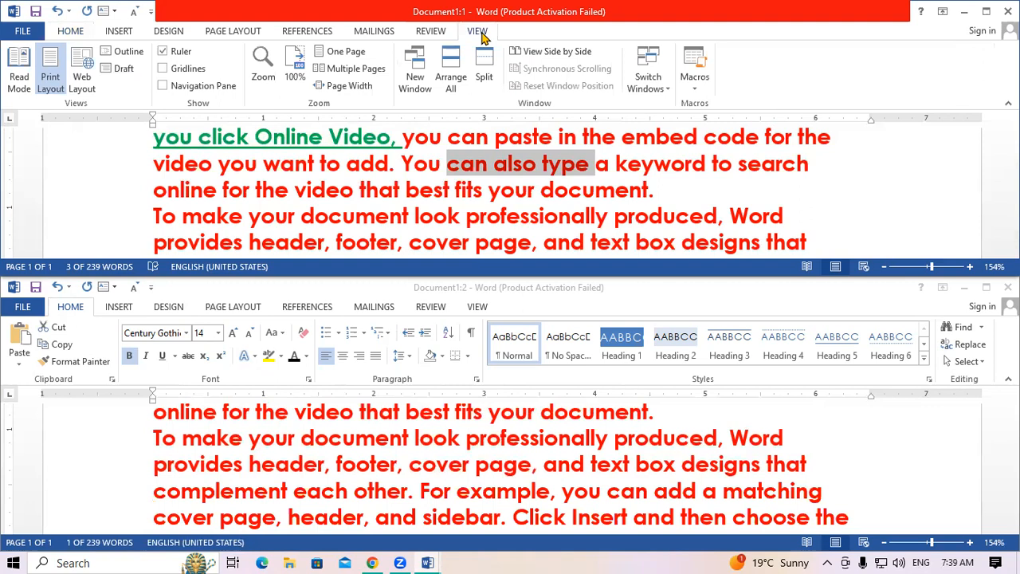
left_click(561, 51)
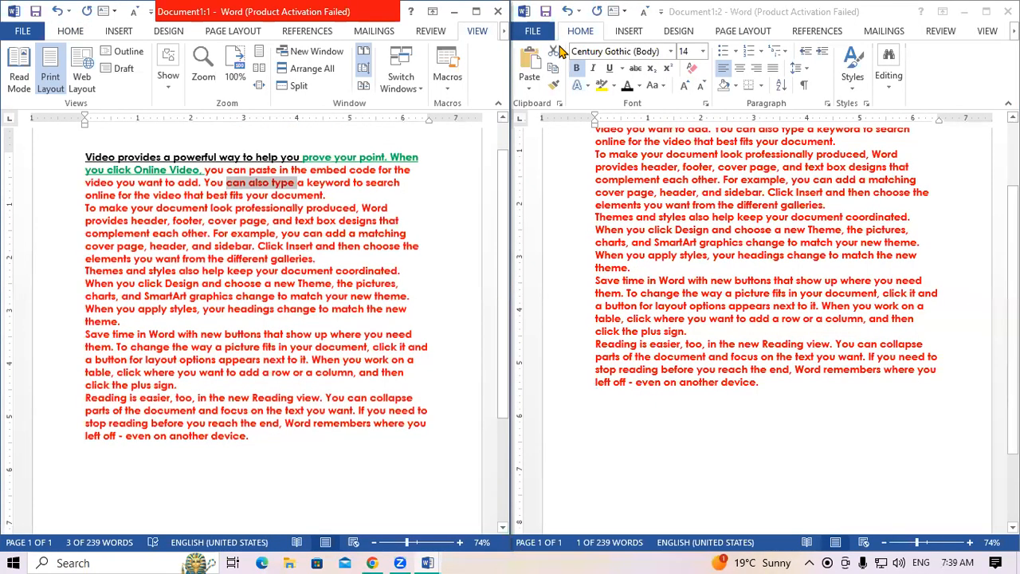
scroll(836, 317, "up", 3)
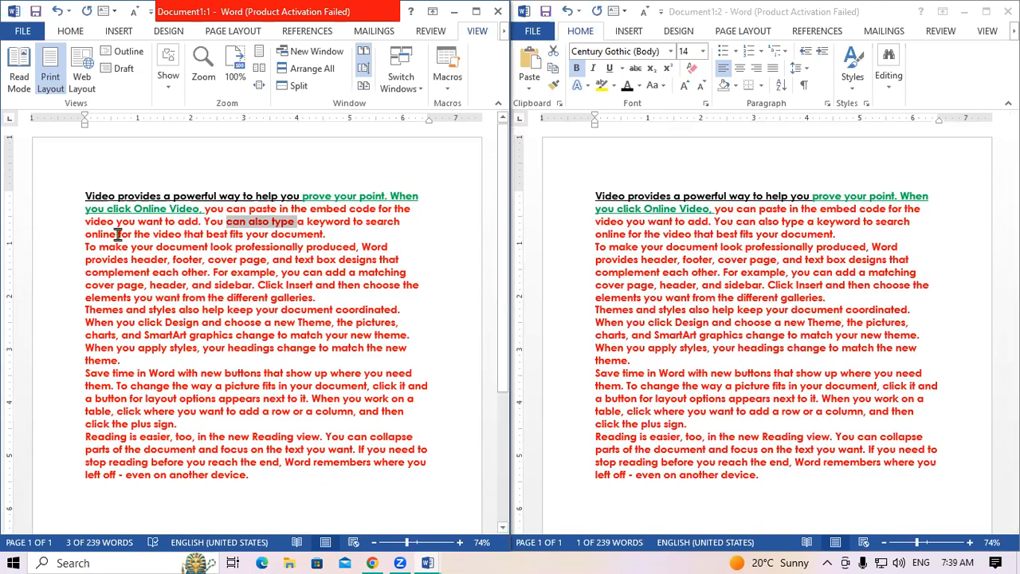
Step: Set the whole first paragraph's font size to 26 in the Document1:1 window
left_click_drag(83, 196, 407, 234)
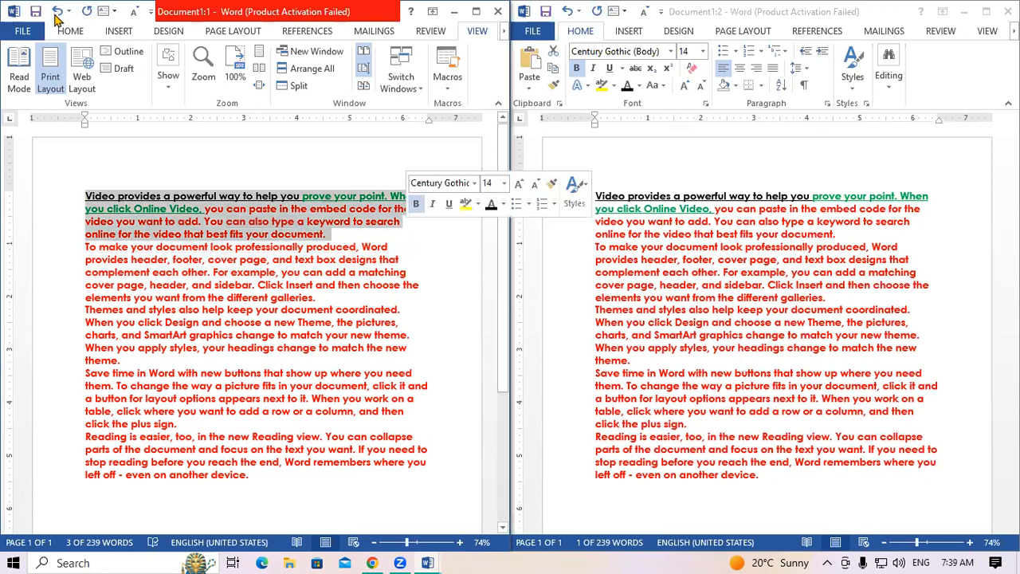
left_click(75, 30)
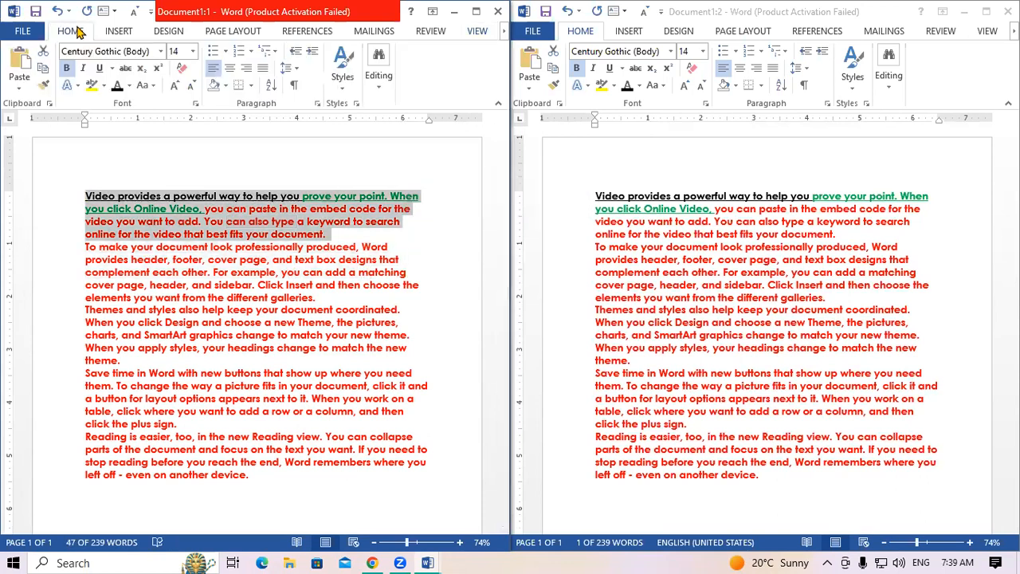
left_click(192, 52)
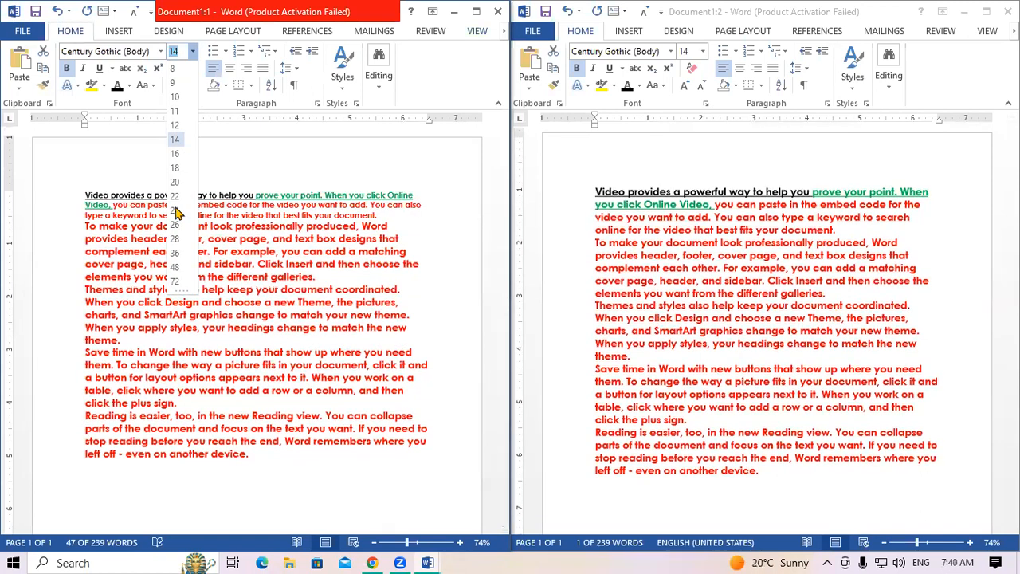
left_click(175, 224)
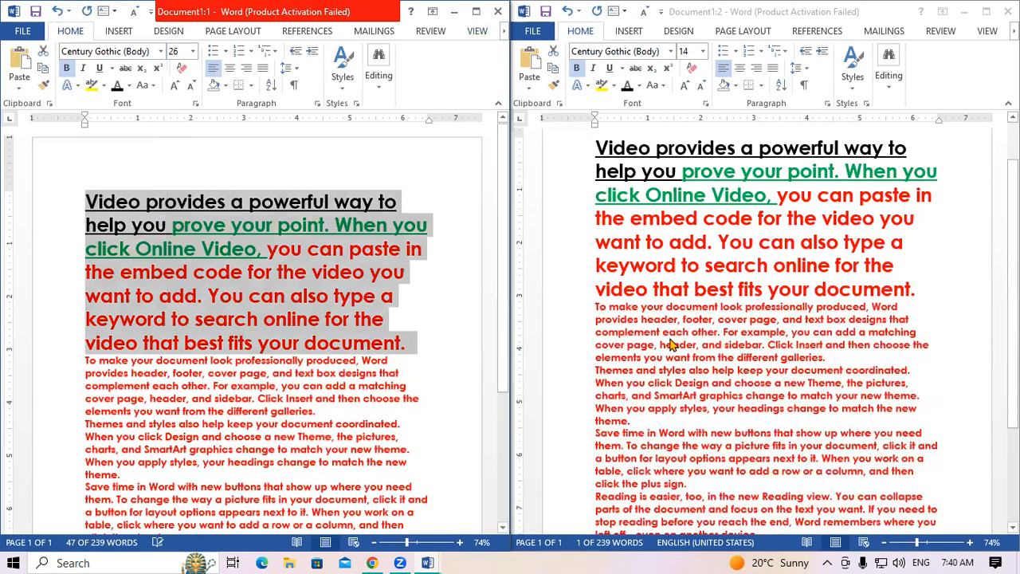
Step: Examine the enlarged paragraph in Document1:2 and how the two side-by-side windows scroll together
scroll(674, 335, "up", 1)
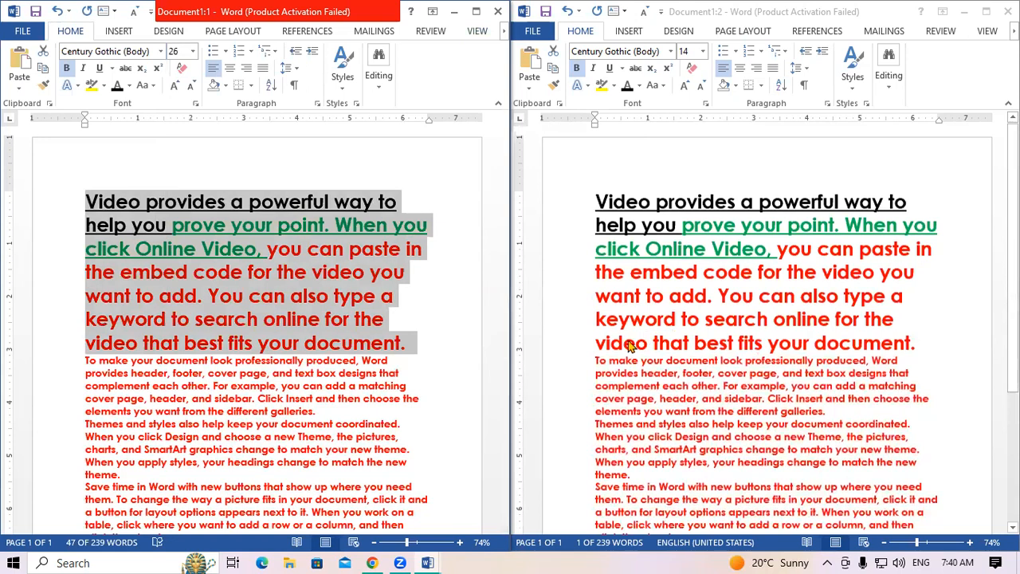
scroll(347, 373, "down", 2)
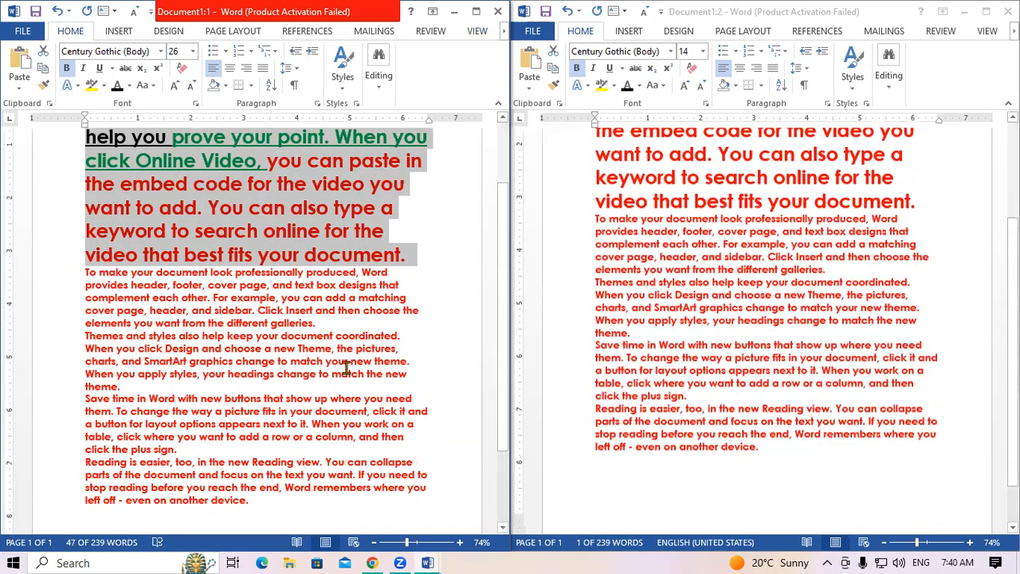
scroll(347, 371, "up", 2)
scroll(348, 366, "down", 2)
scroll(349, 366, "up", 2)
scroll(380, 471, "down", 2)
scroll(376, 415, "up", 2)
scroll(376, 415, "down", 2)
scroll(475, 134, "up", 2)
left_click(477, 32)
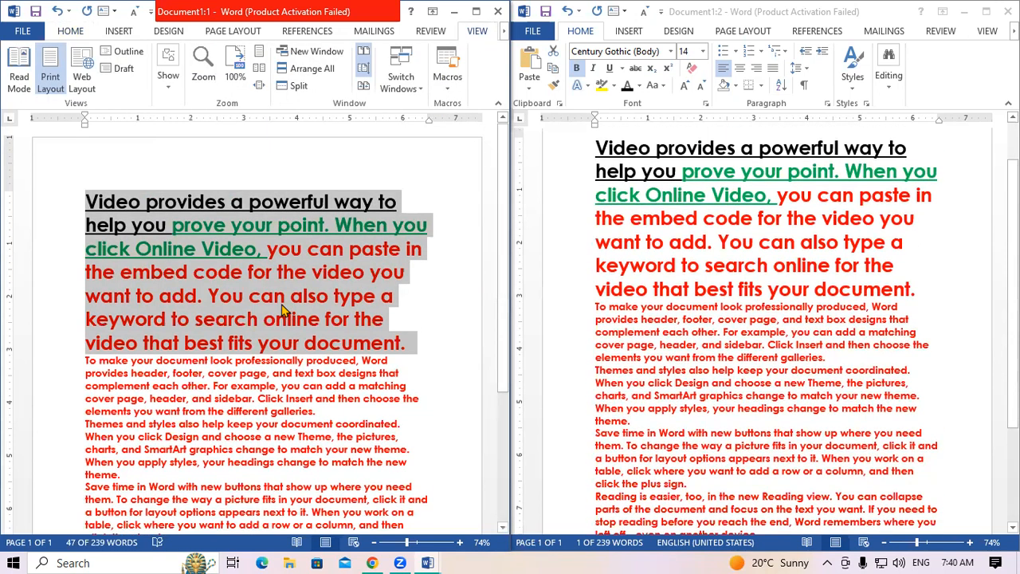
Step: Maximize the Document1:1 window, deselect its first paragraph and turn off Synchronous Scrolling
scroll(283, 309, "down", 1)
scroll(283, 309, "up", 1)
scroll(777, 359, "up", 1)
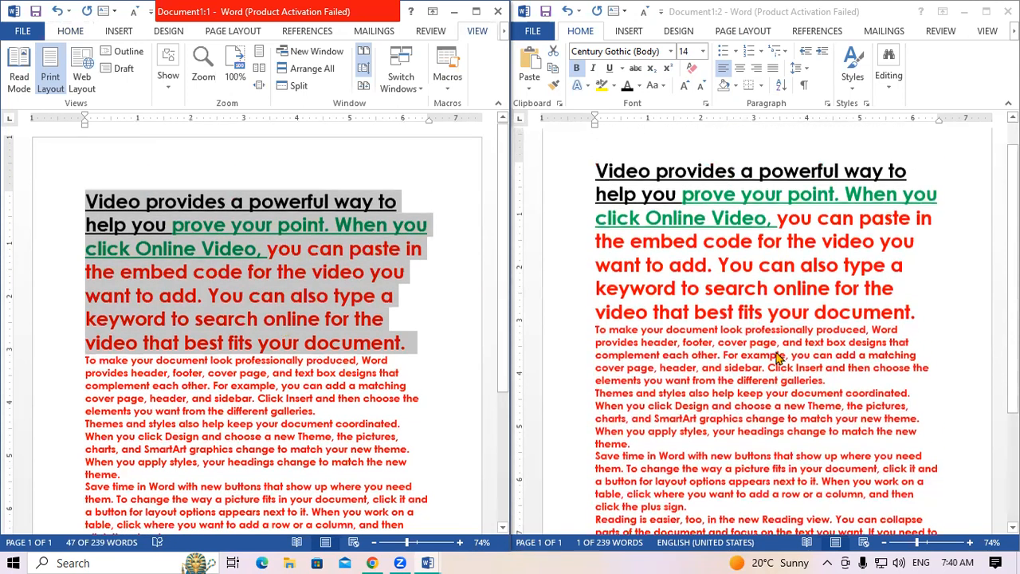
left_click(476, 12)
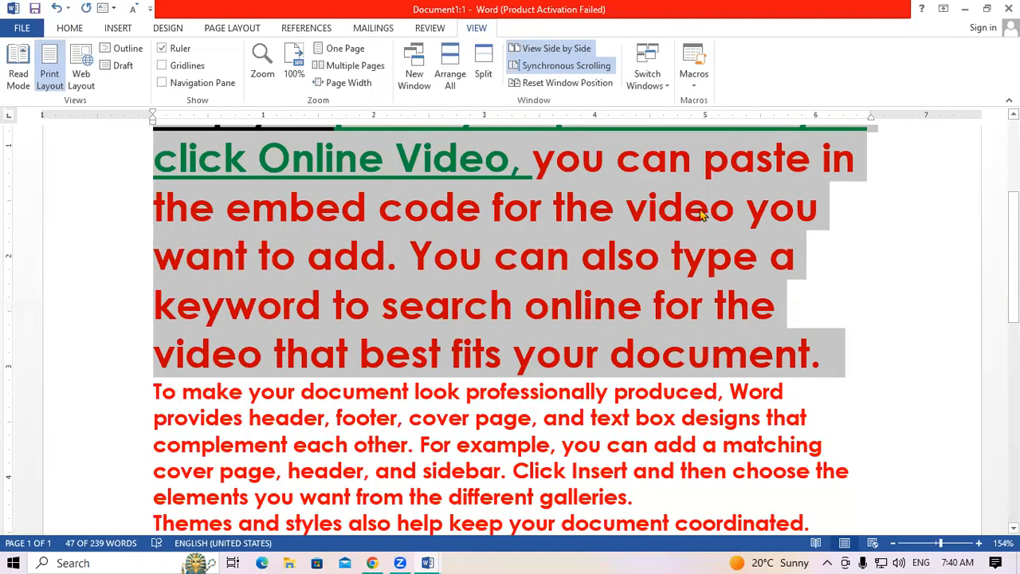
key("Right")
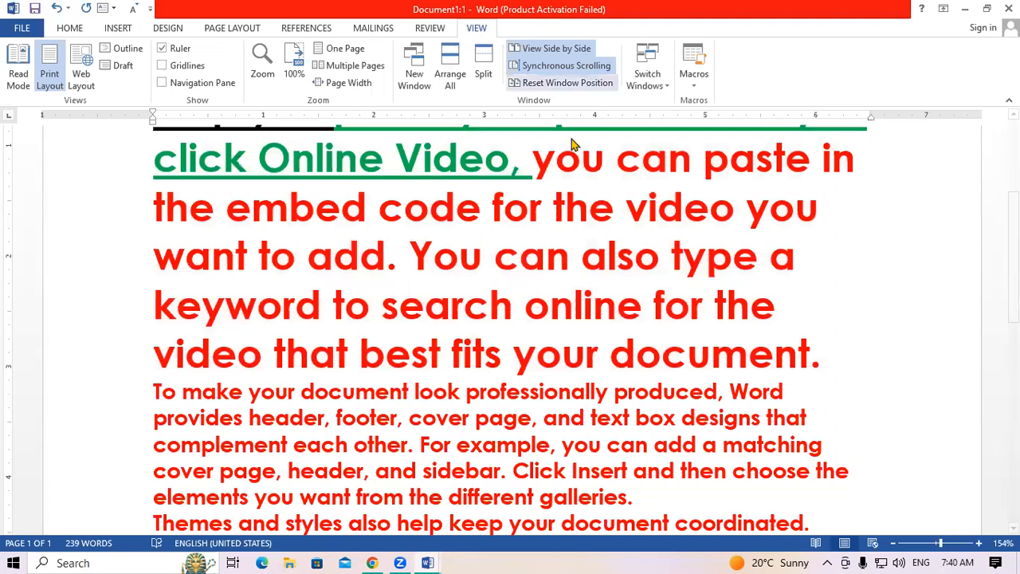
left_click(584, 67)
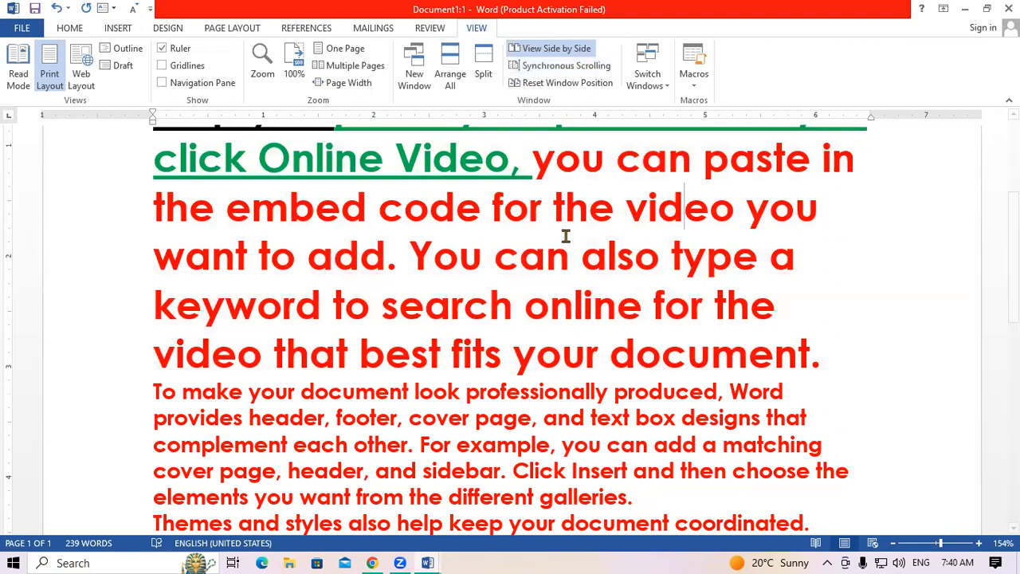
Step: Restore the Document1:1 window, maximize it again and turn Synchronous Scrolling back on
left_click(988, 9)
left_click(482, 13)
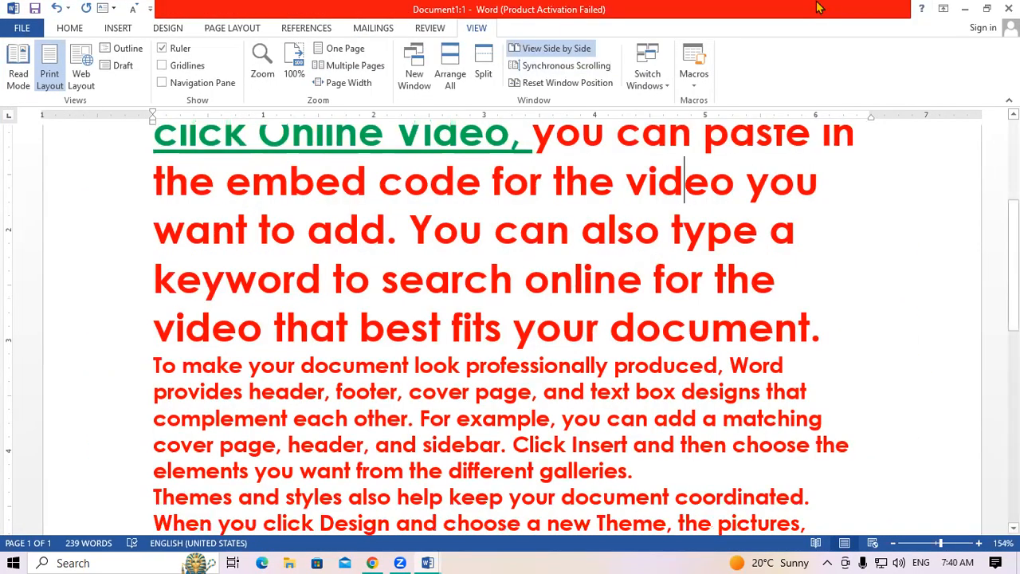
left_click_drag(819, 6, 542, 191)
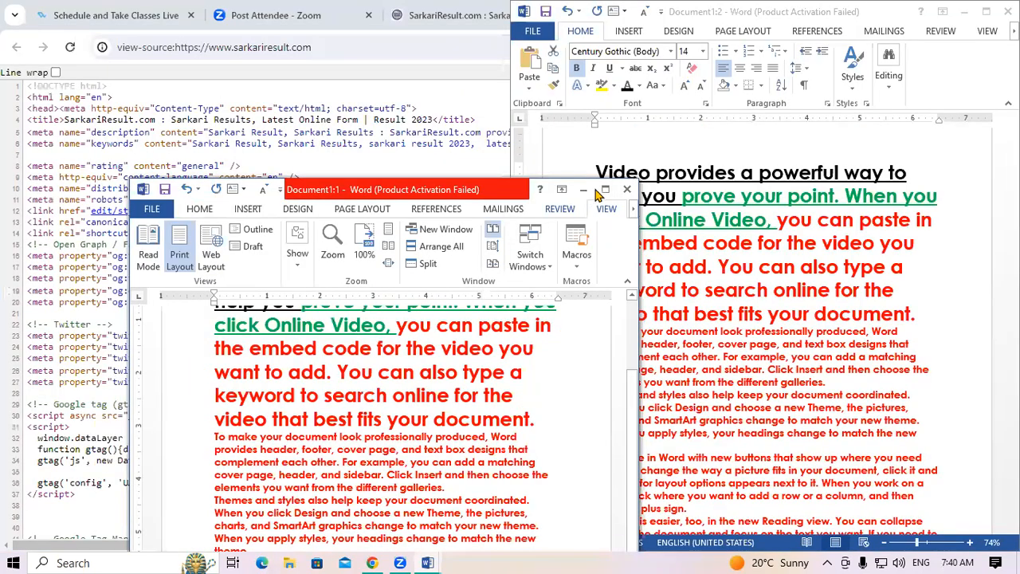
left_click(603, 191)
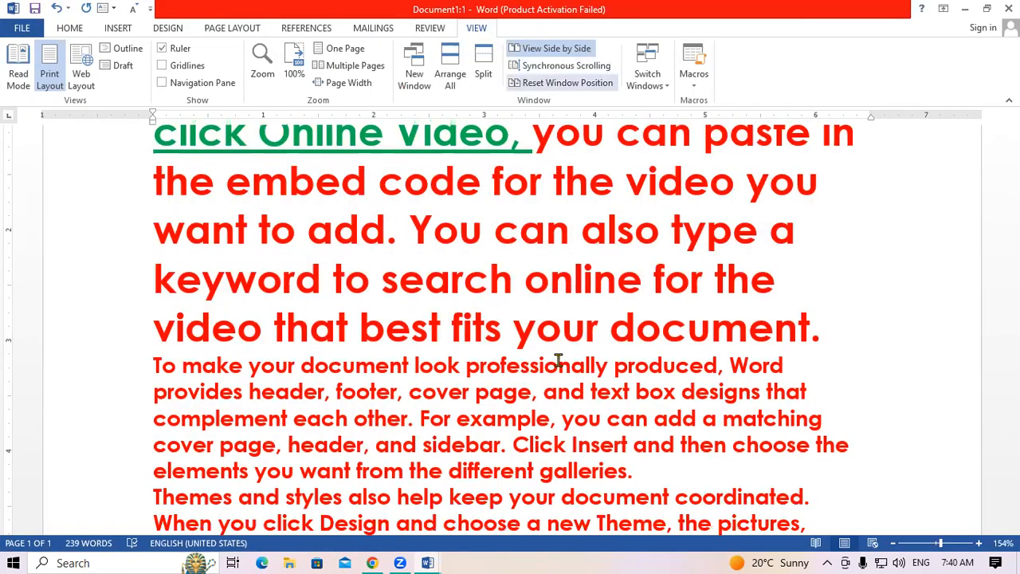
left_click(581, 67)
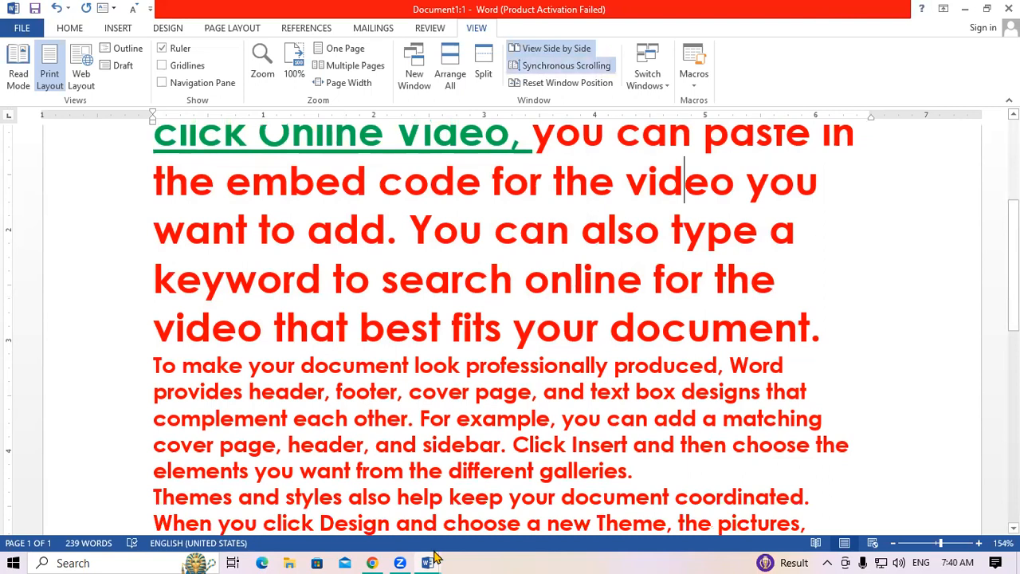
Step: Return Document1:1 and Document1:2 to the side-by-side arrangement
left_click_drag(994, 11, 613, 193)
left_click(607, 191)
left_click(542, 55)
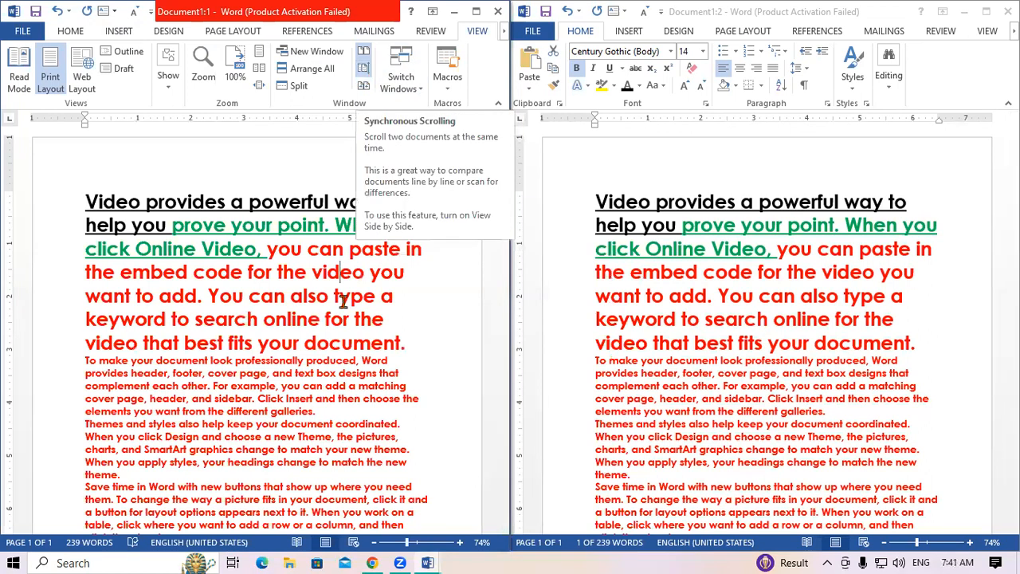
Step: Scroll the Document1:1 and Document1:2 windows individually to check whether they move together
left_click(409, 343)
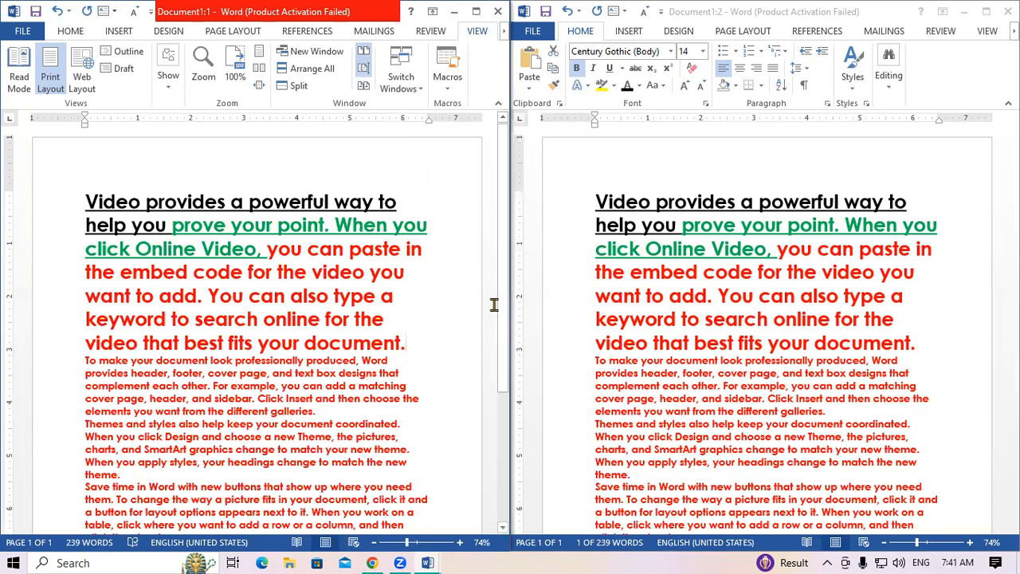
left_click_drag(502, 319, 503, 355)
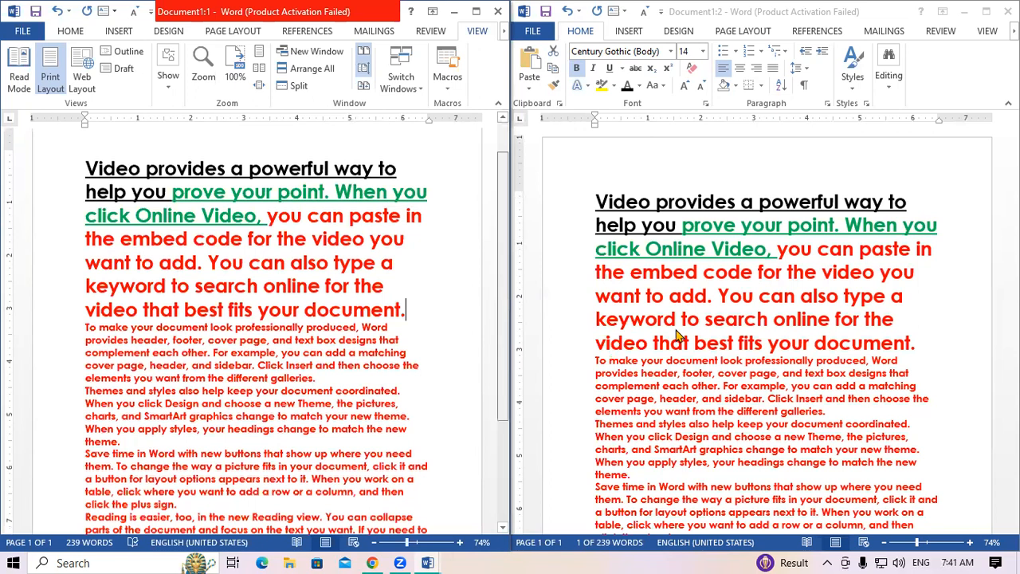
scroll(678, 335, "up", 1)
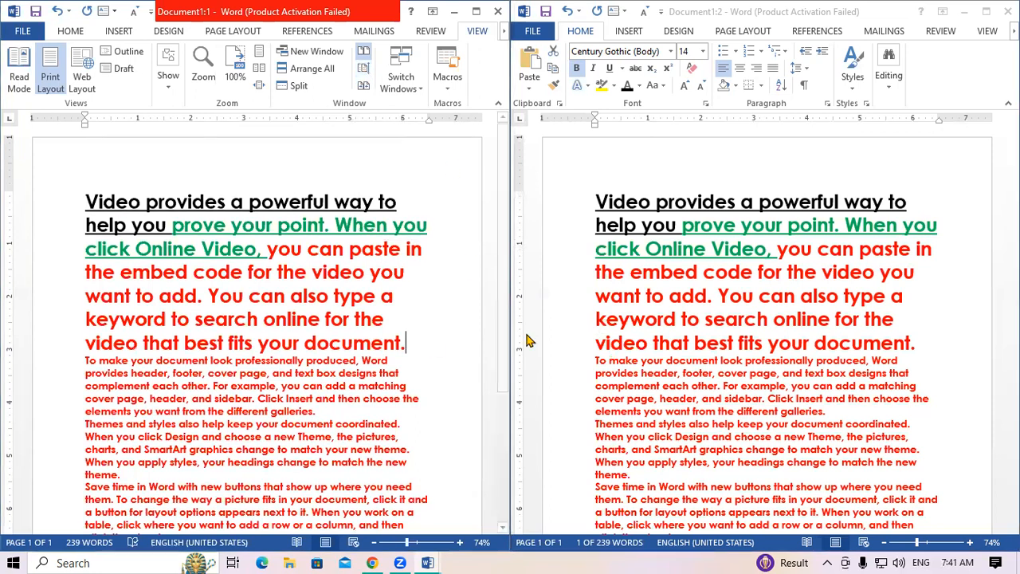
scroll(518, 351, "down", 1)
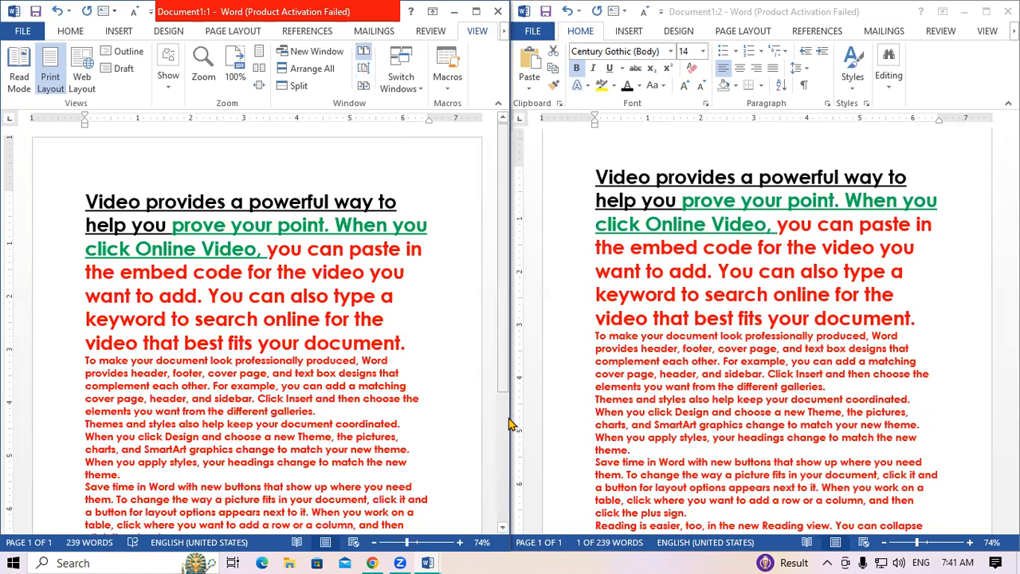
scroll(507, 419, "down", 1)
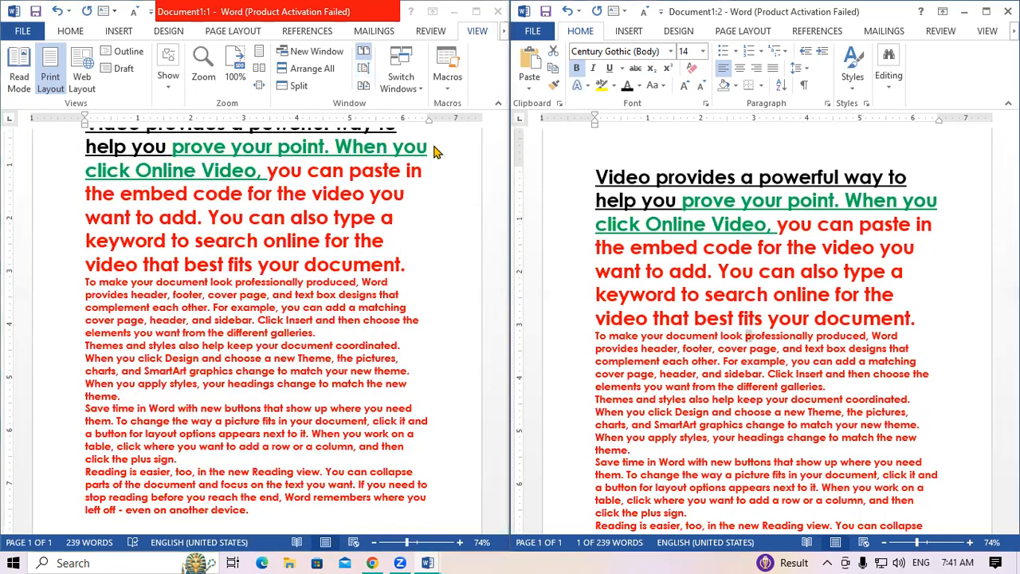
Step: Maximize Document1:1, turn View Side by Side off and switch it on again for the two windows
left_click(478, 12)
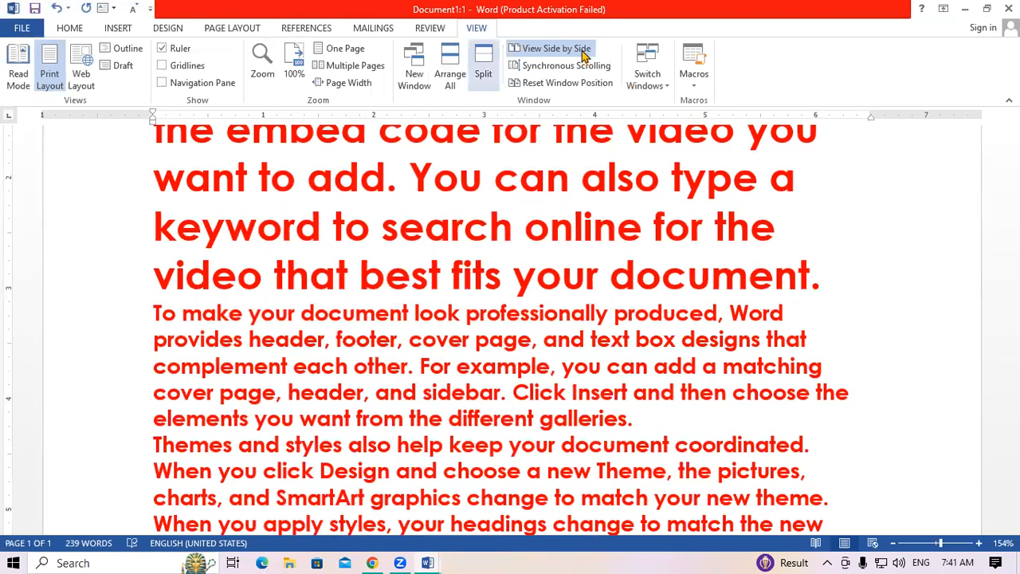
left_click(582, 53)
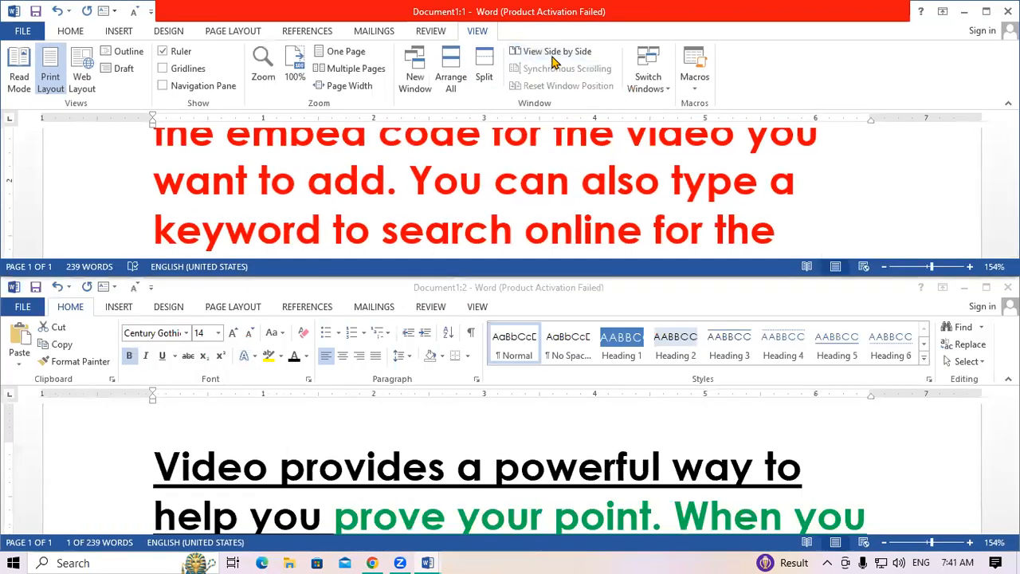
left_click(554, 57)
Step: Compare how the text moves in the two side-by-side windows from the first paragraph to the page's end
scroll(411, 374, "up", 2)
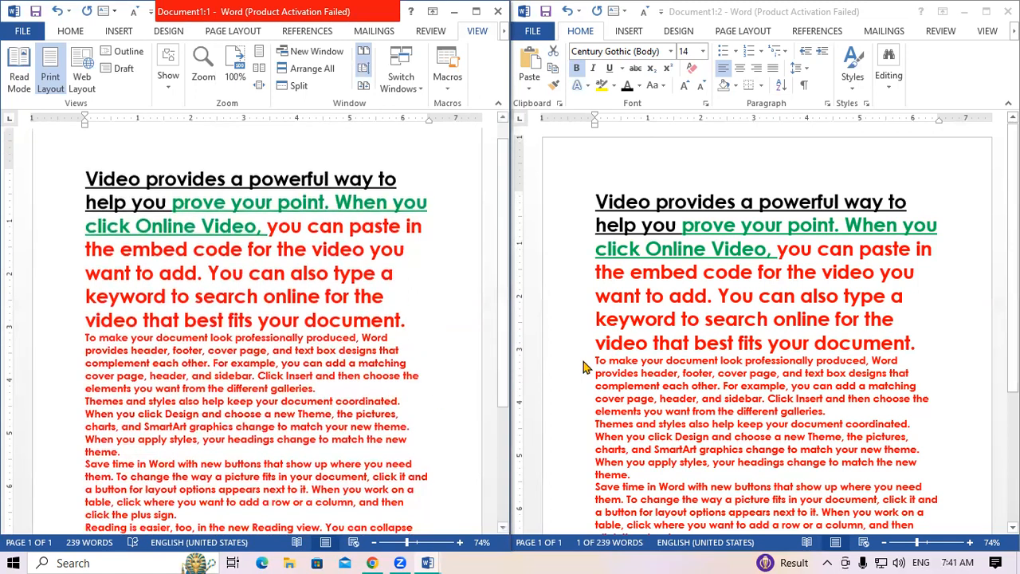
scroll(558, 365, "down", 3)
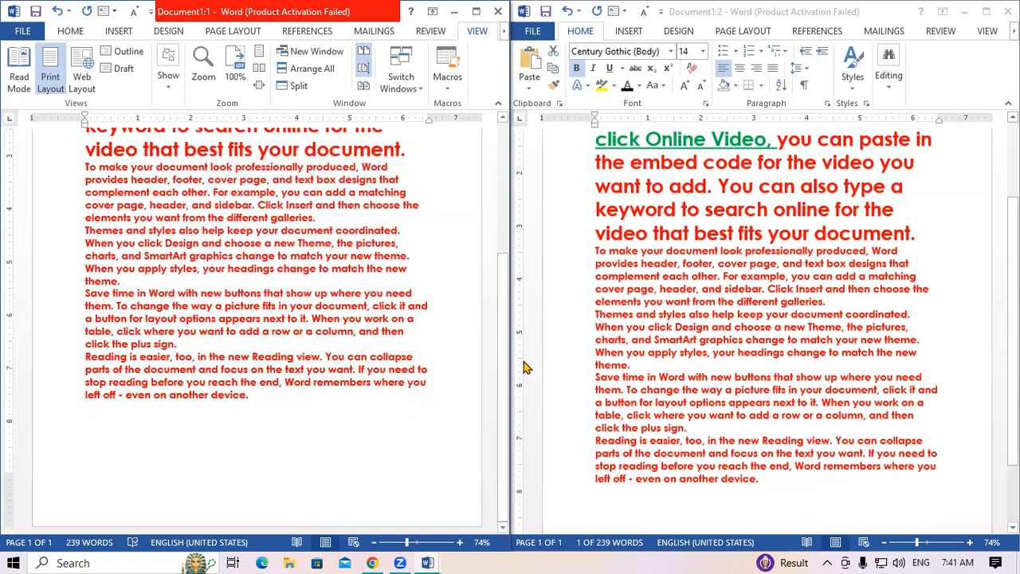
scroll(511, 362, "up", 1)
mouse_move(511, 363)
left_mouse_down()
mouse_move(519, 324)
mouse_move(523, 367)
left_mouse_up()
left_click_drag(514, 301, 523, 190)
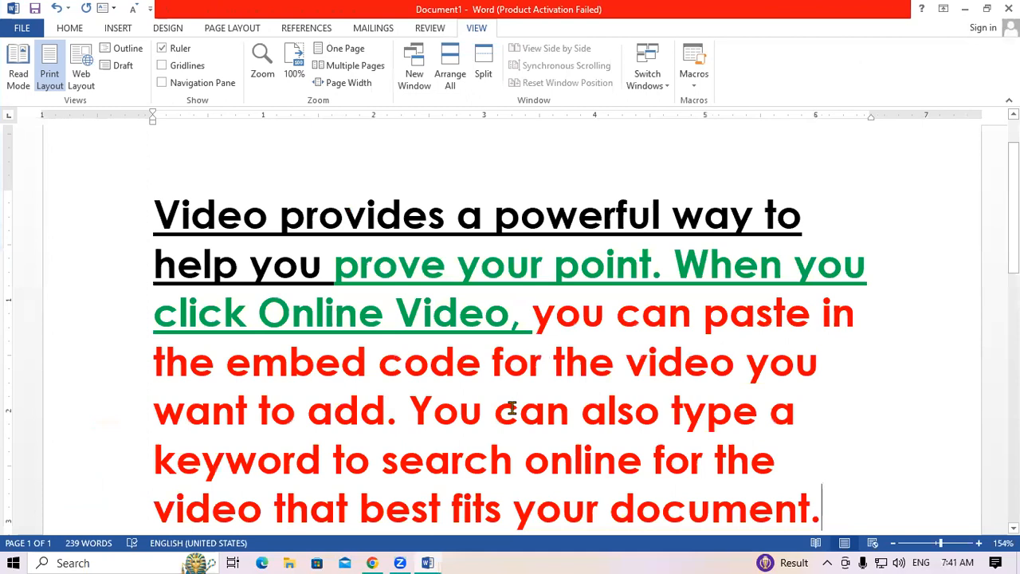
Step: Open a new window of Document1 beside the original and slightly widen the Document1:2 window
left_click(411, 87)
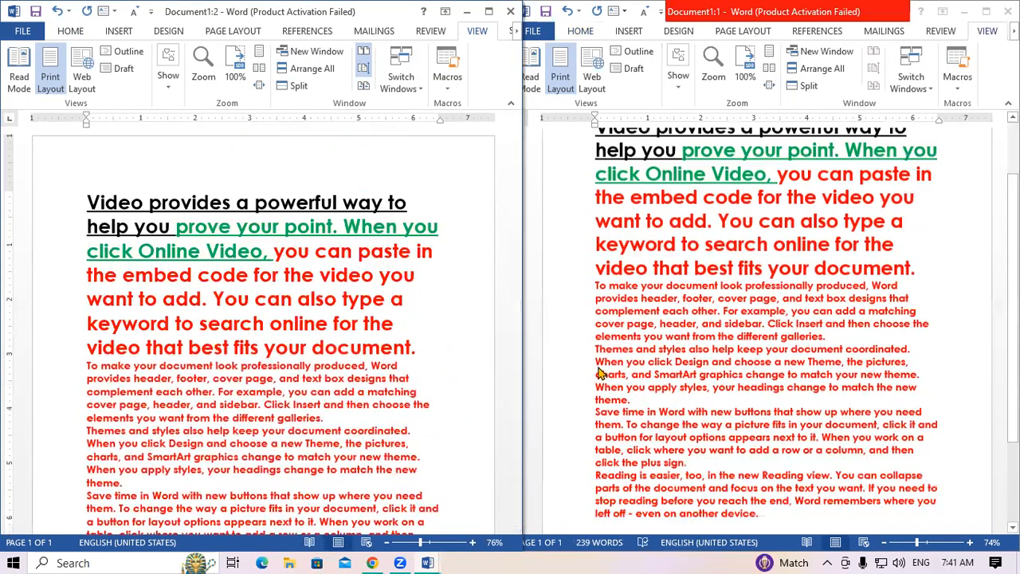
scroll(516, 419, "down", 1)
scroll(524, 386, "up", 1)
left_click_drag(524, 386, 528, 386)
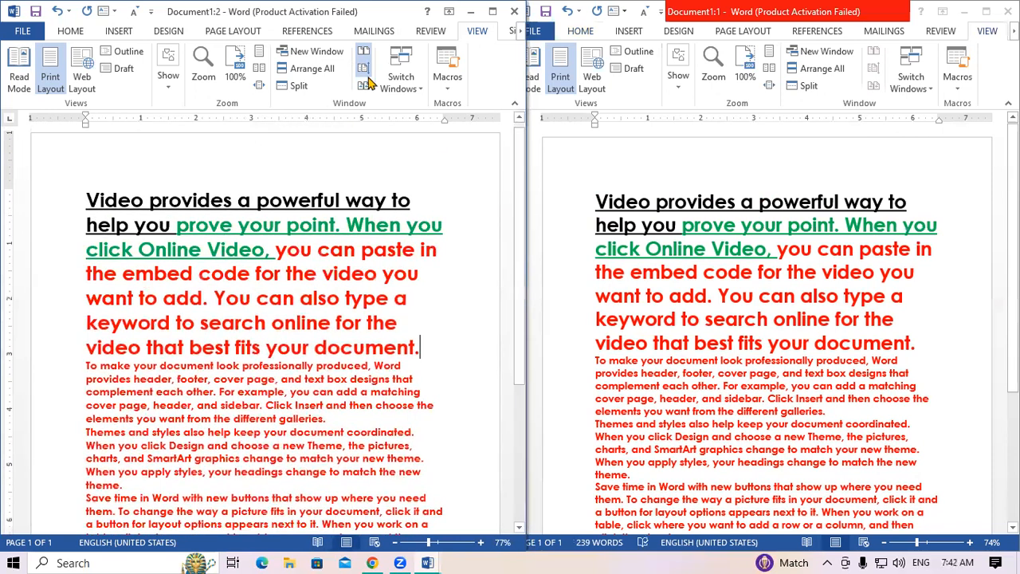
Step: Scroll through Document1:2 and Document1:1 separately to examine their scrolling independently of each other
scroll(524, 323, "down", 4)
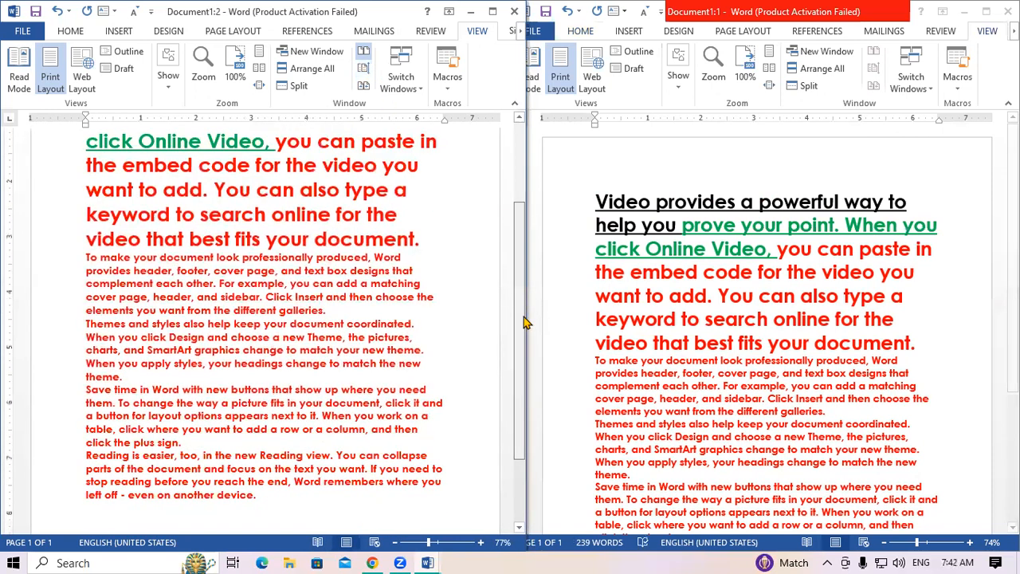
scroll(526, 303, "up", 3)
scroll(540, 331, "down", 3)
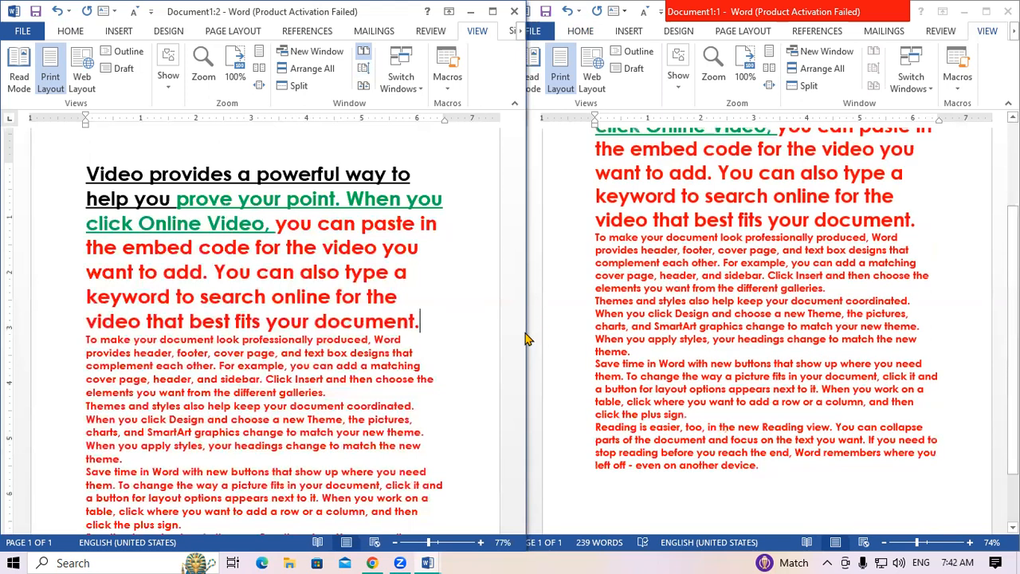
scroll(526, 339, "down", 3)
scroll(525, 339, "up", 3)
Step: Close both windows of the document without saving the changes
left_click(1008, 11)
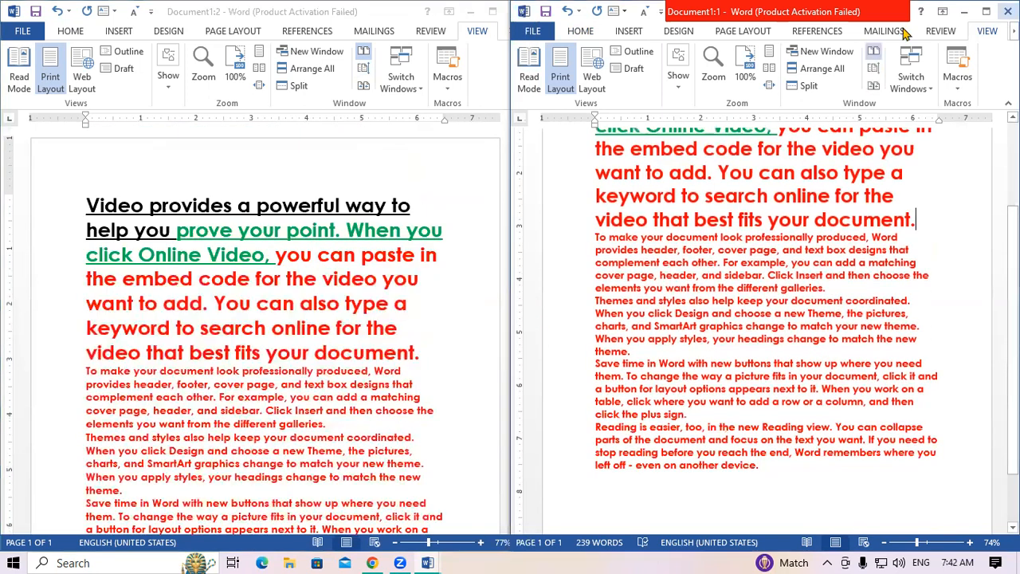
left_click(1009, 9)
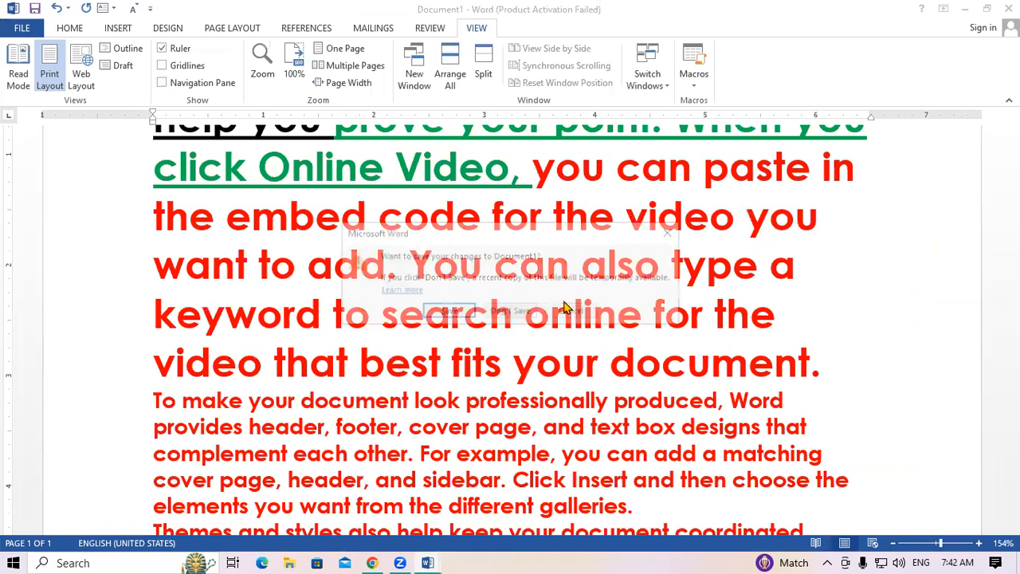
left_click(510, 312)
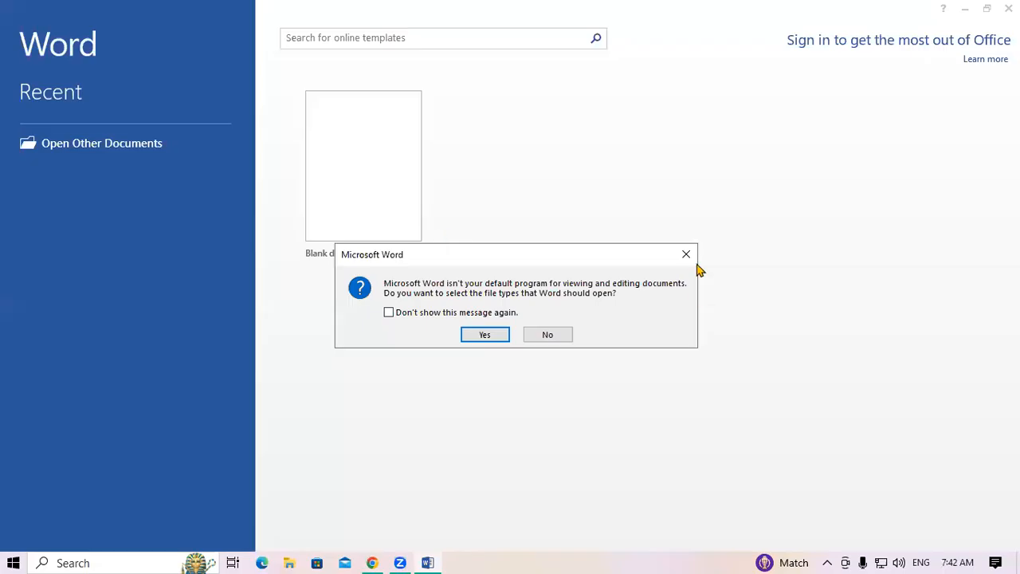
Step: Dismiss the default-program prompt and the Office Activation Wizard, and create a blank document
left_click(687, 254)
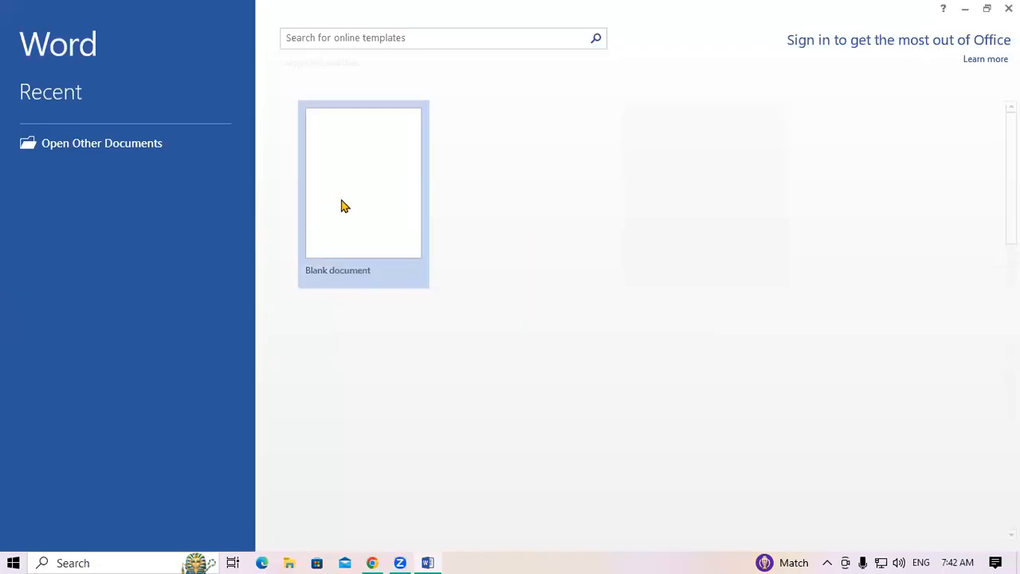
left_click(677, 114)
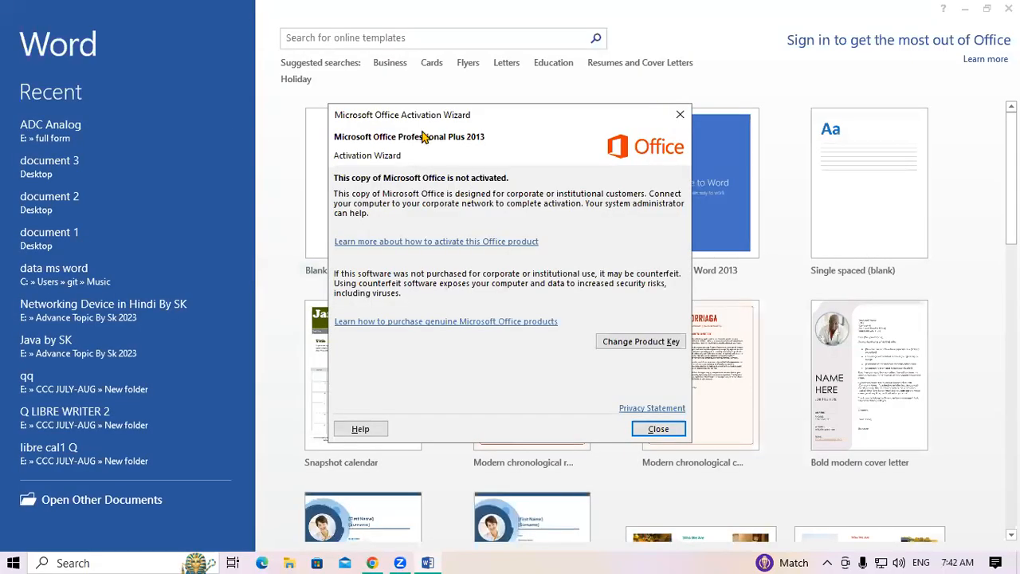
left_click(360, 154)
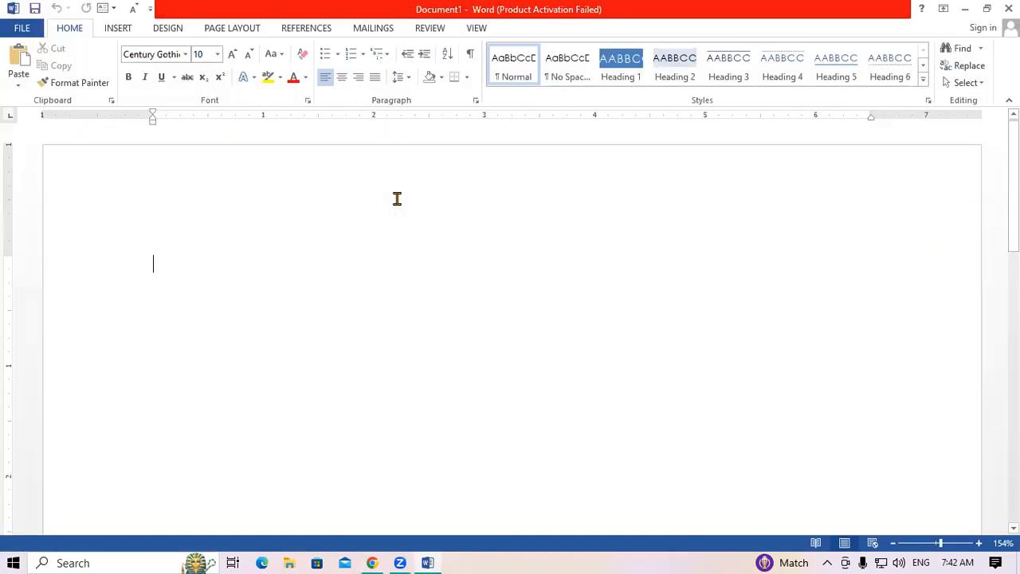
Step: Generate sample paragraphs in the blank document with =rand()
type("=ra")
type("nd")
type("(0")
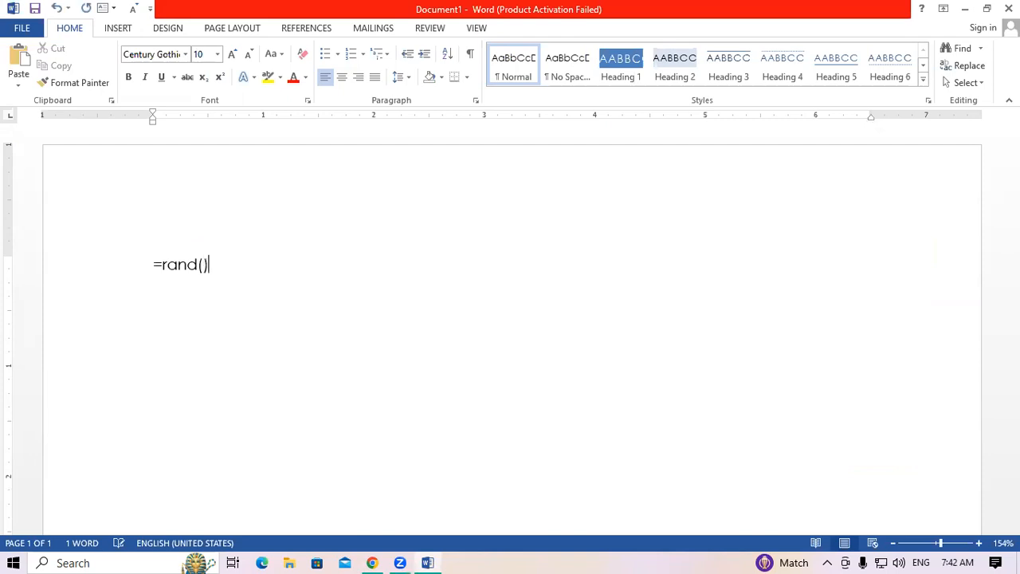
key("Return")
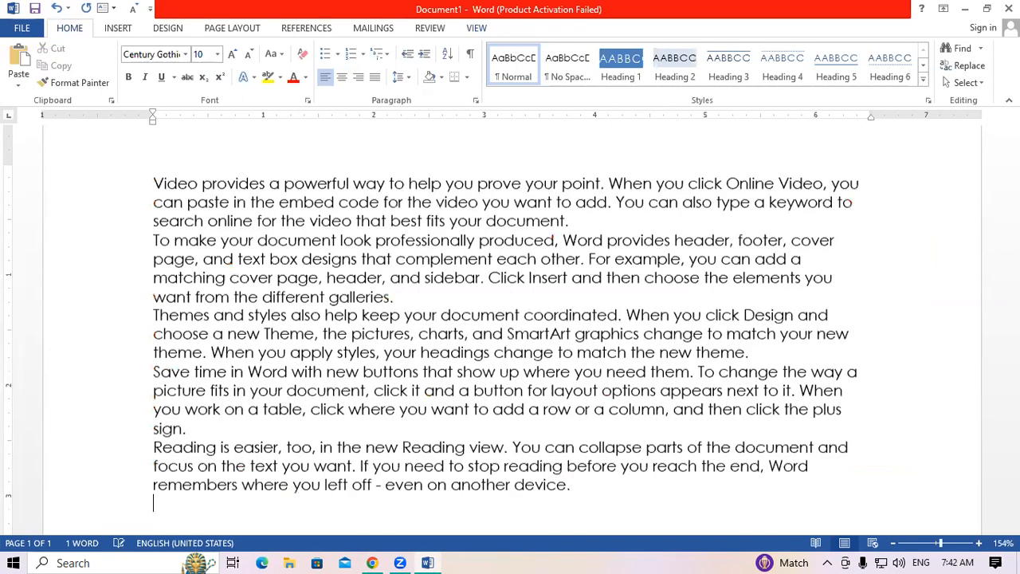
Step: Bring up the page layout commands and place the cursor in the third paragraph's last line
left_click(239, 28)
left_click(59, 80)
left_click(503, 339)
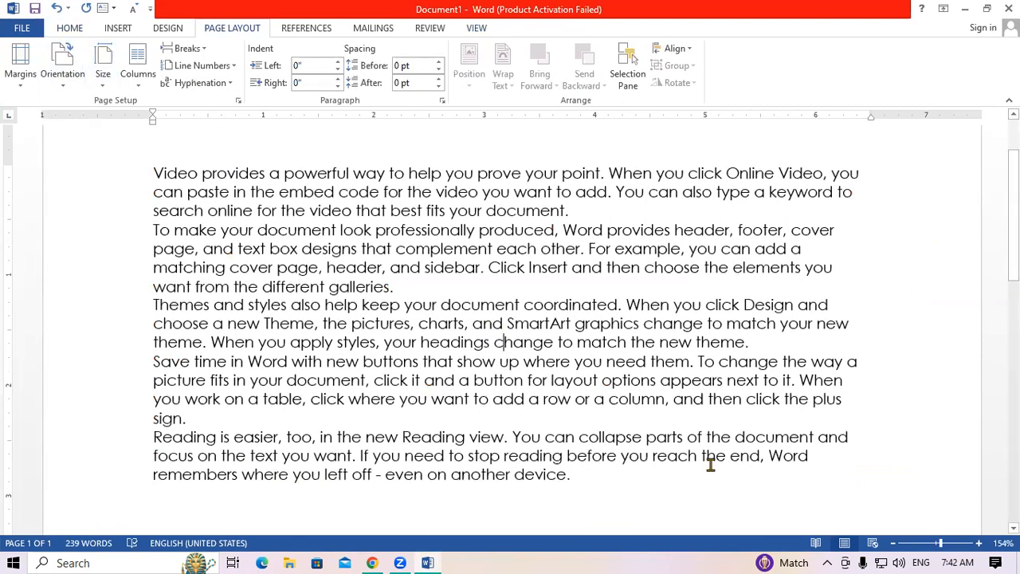
Step: Format the text from the document's start through "Click" in the second paragraph as 16 pt, bold and underlined
left_click(894, 543)
left_click(894, 543)
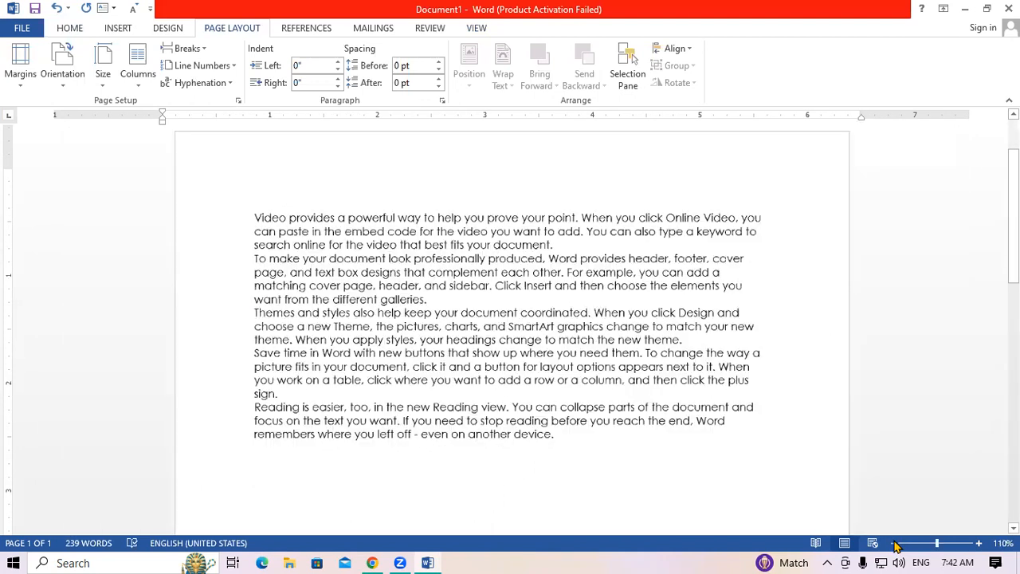
left_click(894, 543)
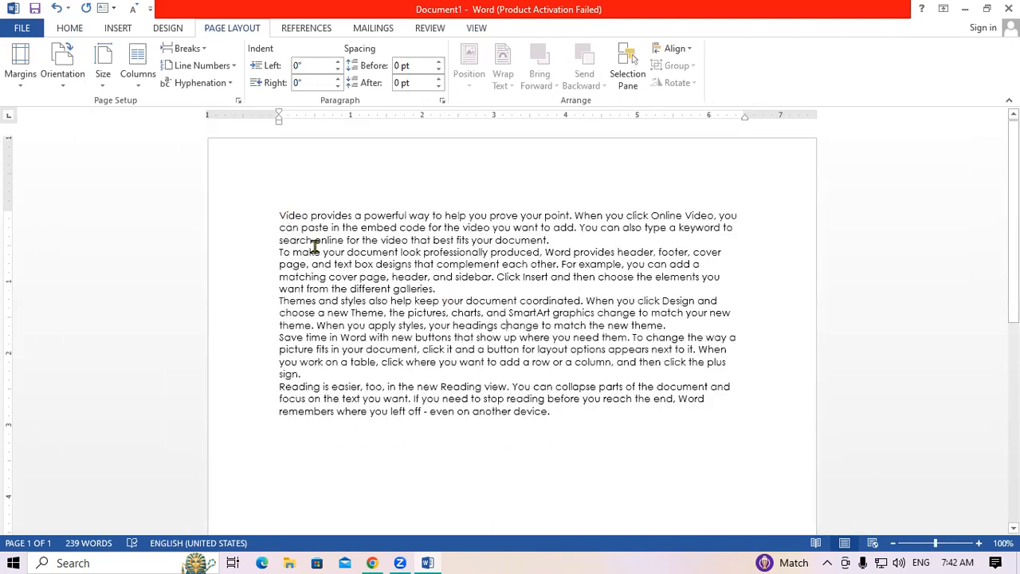
left_click(502, 274, "shift")
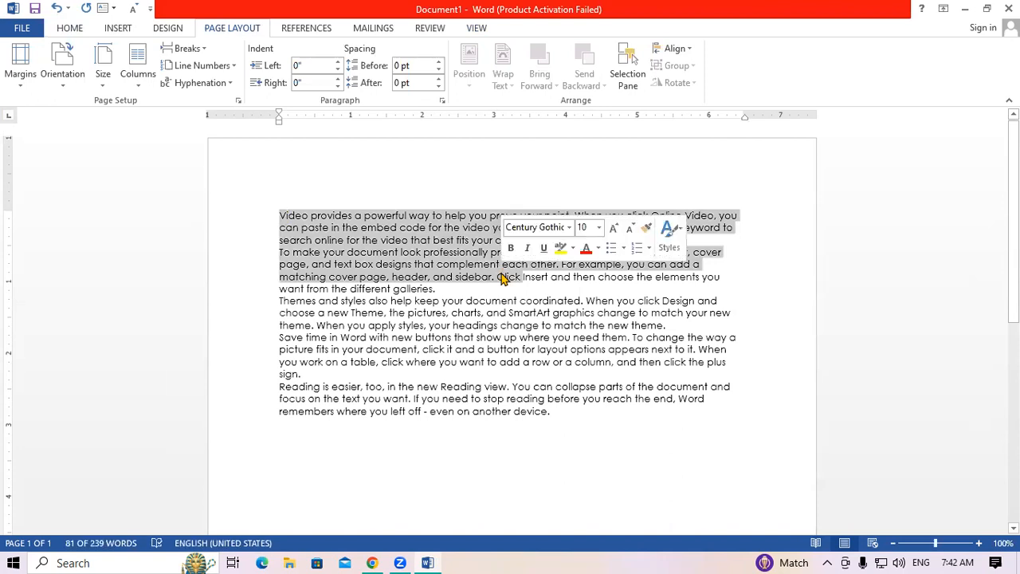
key("ctrl+shift+period")
key("ctrl+shift+period")
key("ctrl+shift+period")
key("ctrl+shift+period")
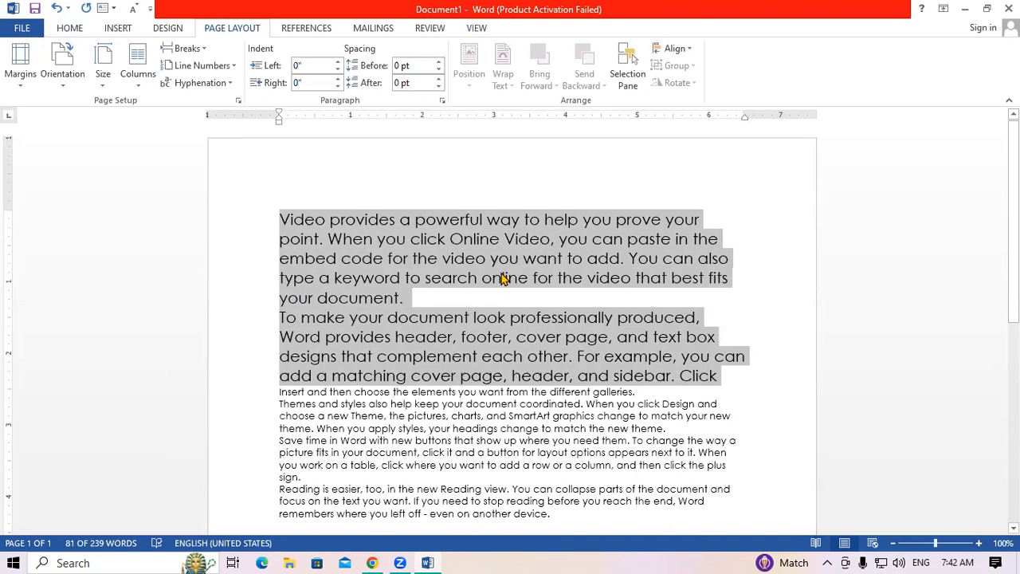
key("ctrl+b")
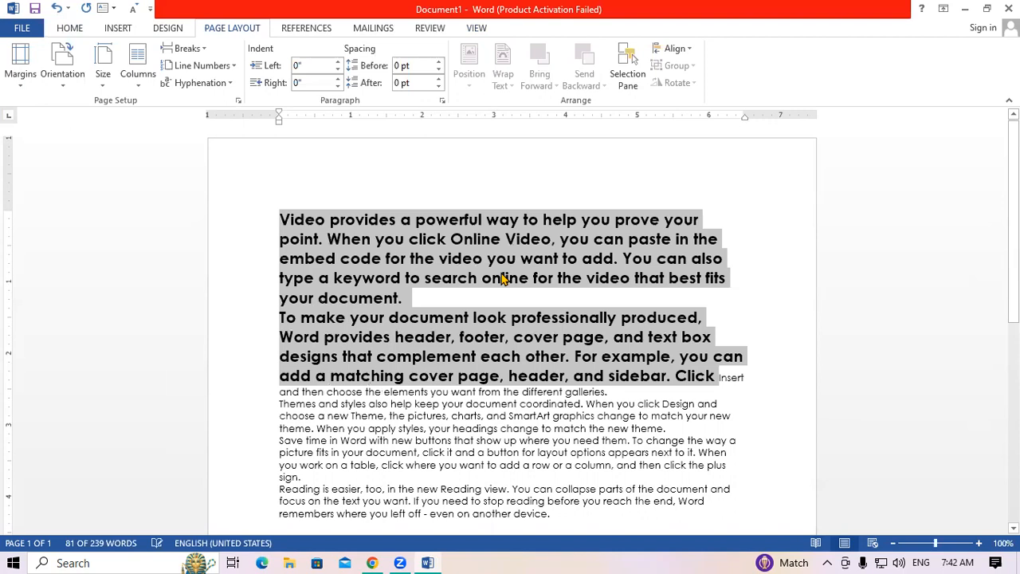
key("ctrl+u")
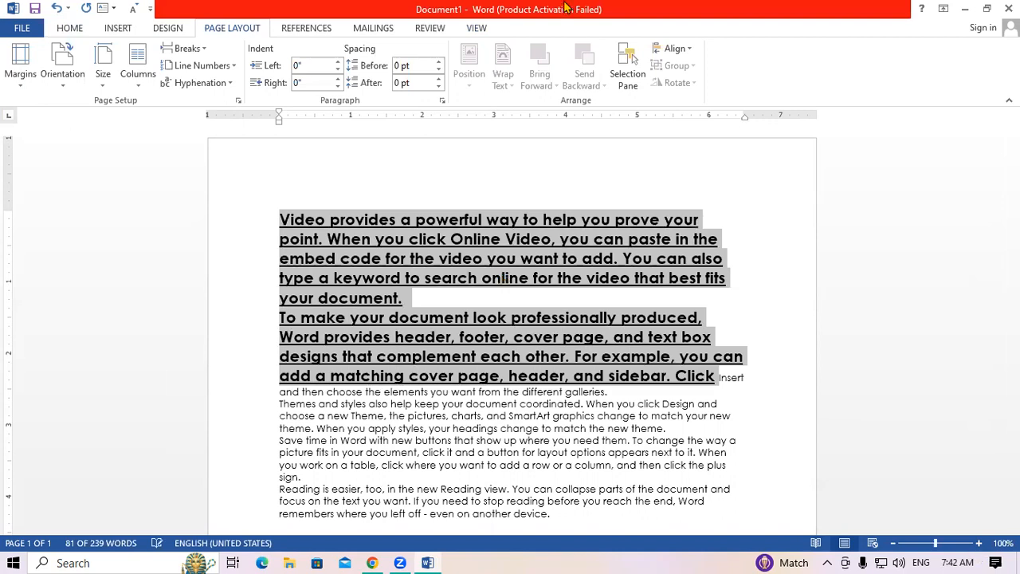
Step: Open a second window of the document and view both windows side by side
left_click(481, 30)
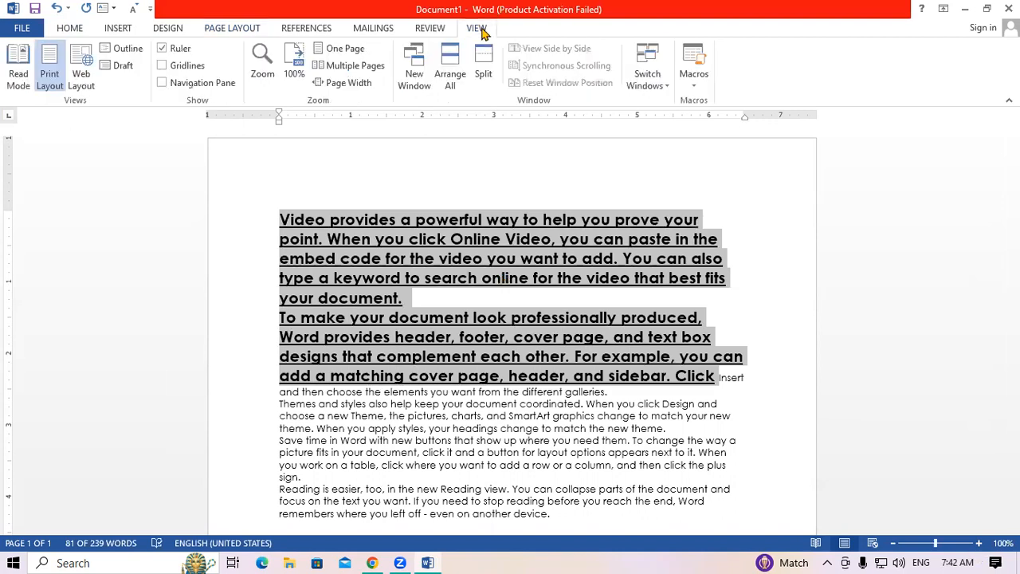
left_click(419, 80)
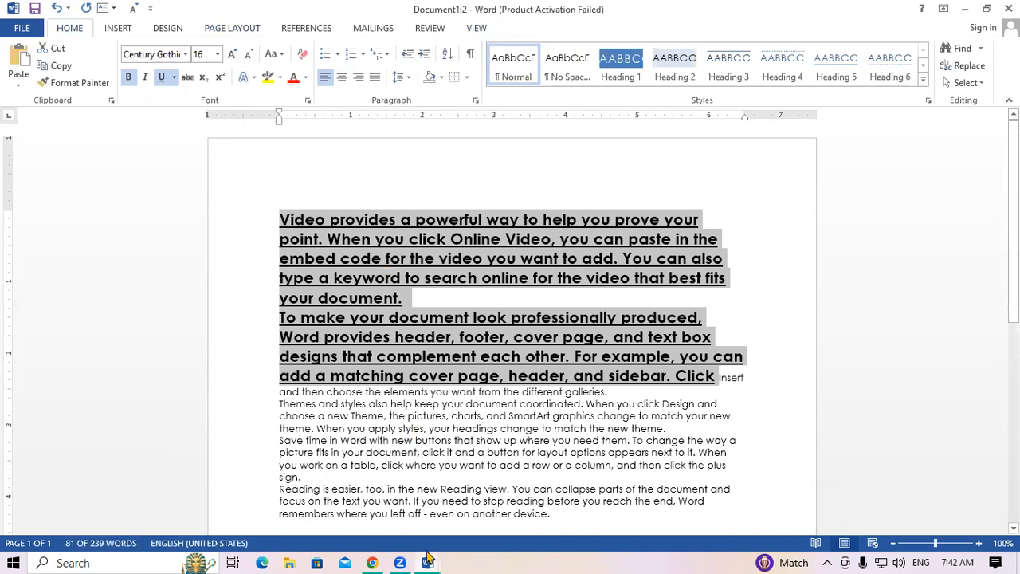
mouse_move(428, 558)
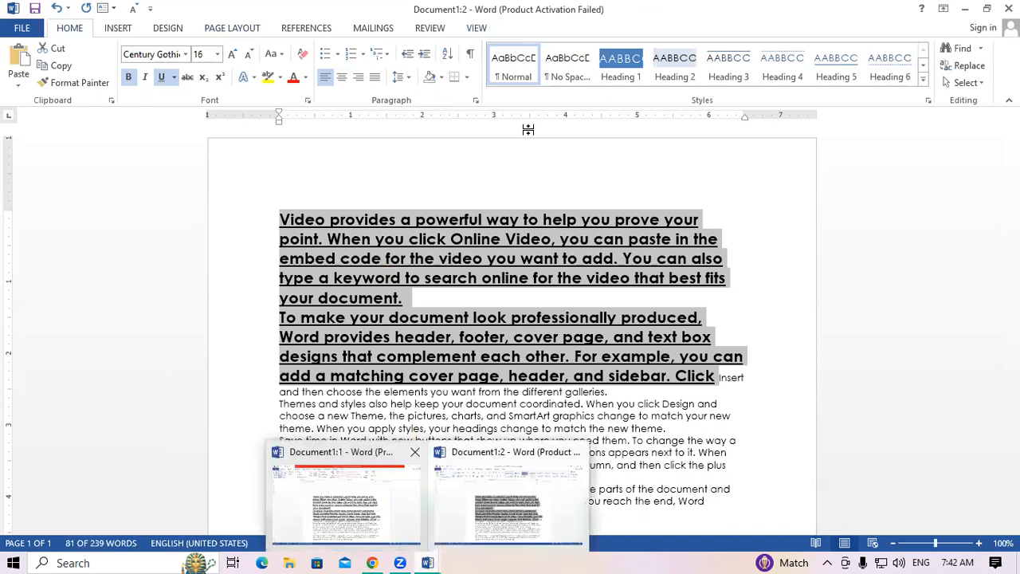
left_click(570, 48)
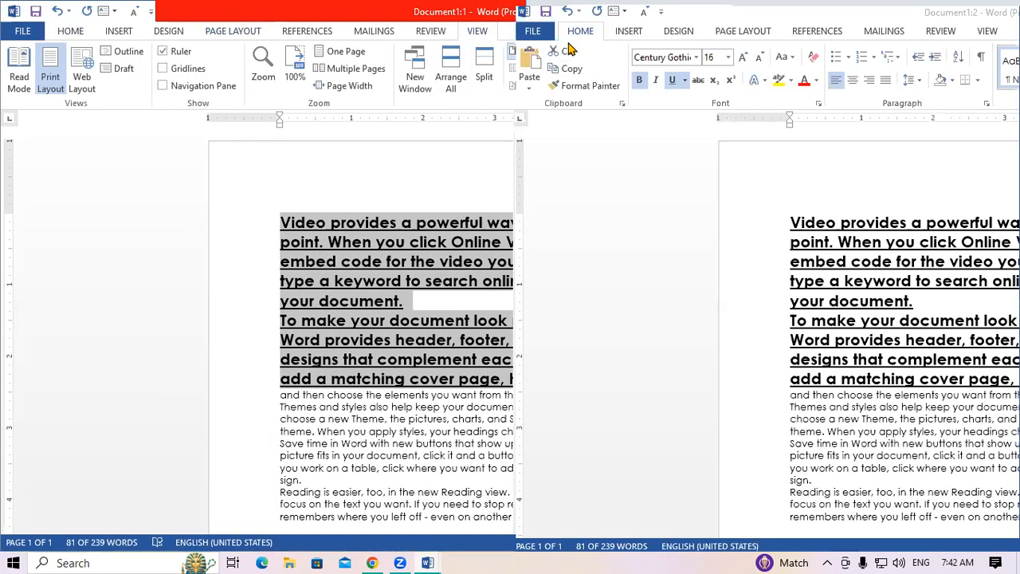
Step: Examine synchronous scrolling by moving through the Document1:1 window up and down alongside Document1:2
scroll(549, 252, "down", 2)
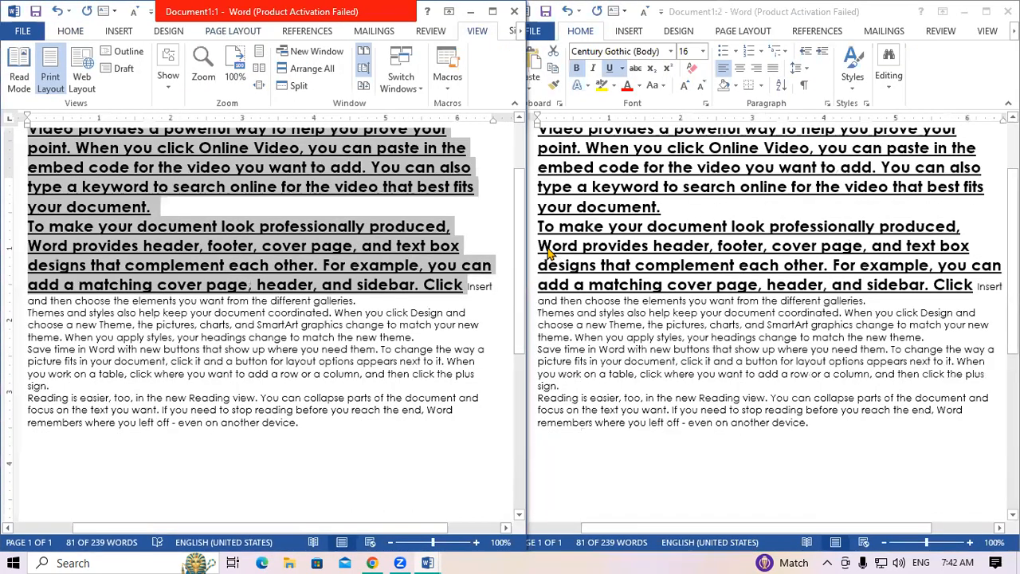
scroll(549, 252, "up", 2)
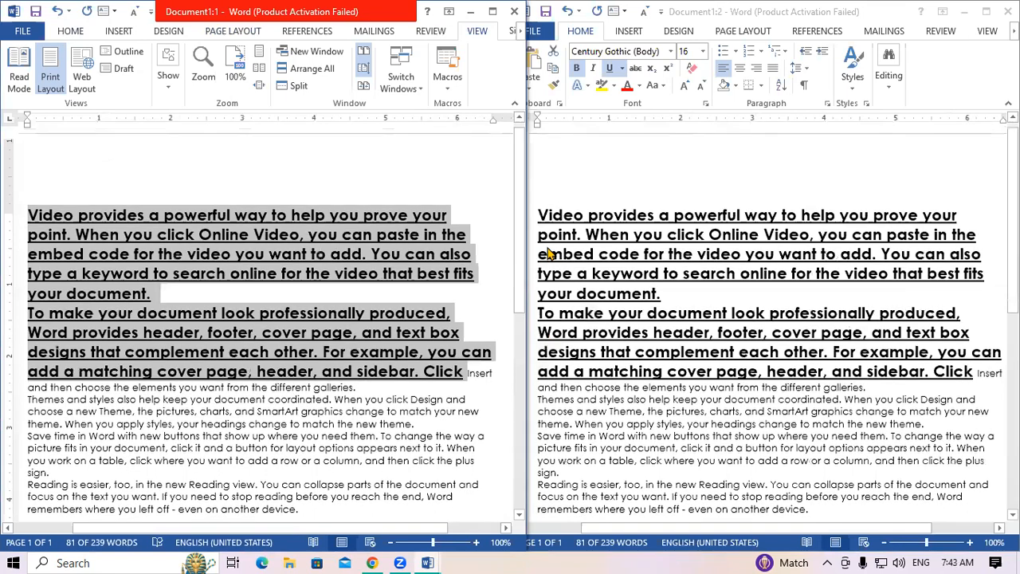
scroll(548, 252, "down", 6)
scroll(548, 254, "up", 6)
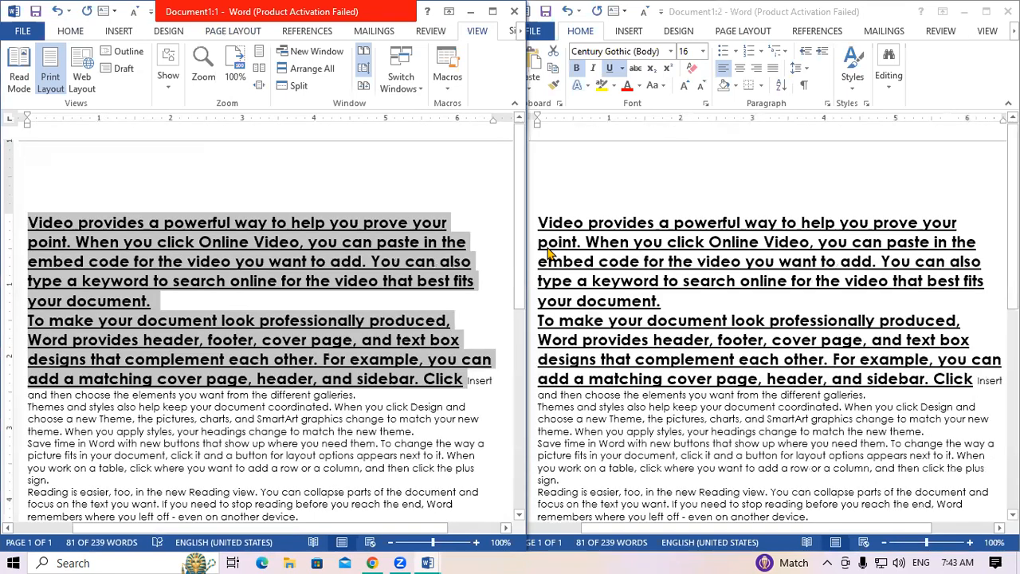
scroll(549, 252, "down", 4)
scroll(549, 252, "up", 4)
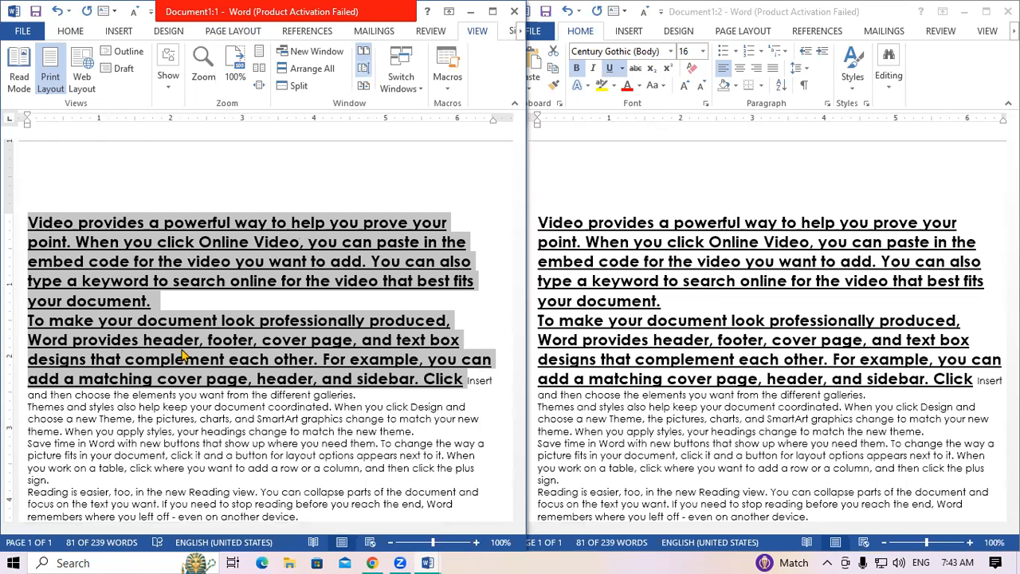
left_click(460, 320)
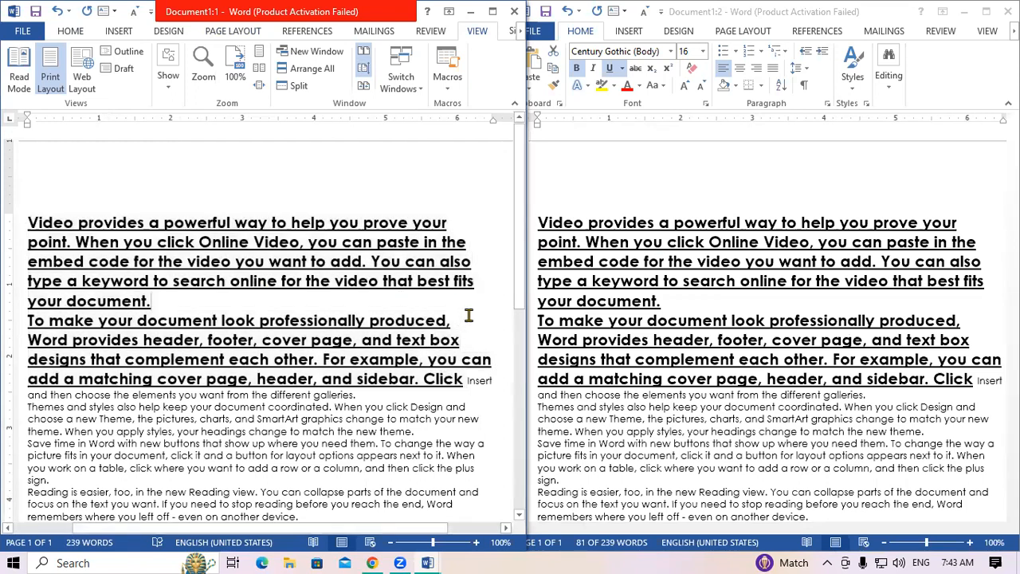
scroll(519, 271, "down", 3)
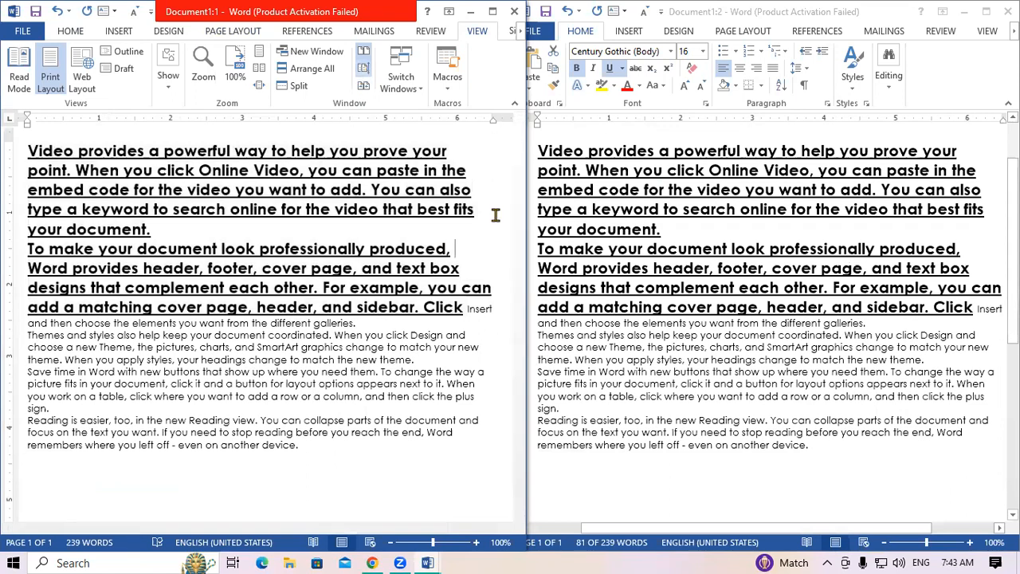
scroll(523, 159, "down", 1)
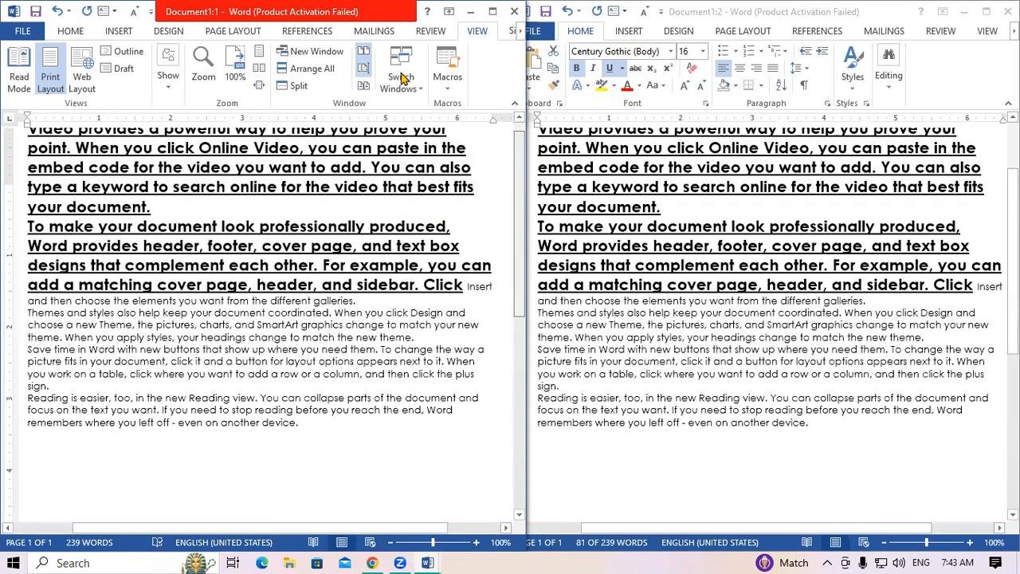
scroll(366, 70, "up", 4)
left_click_drag(520, 203, 521, 352)
left_click_drag(524, 244, 519, 181)
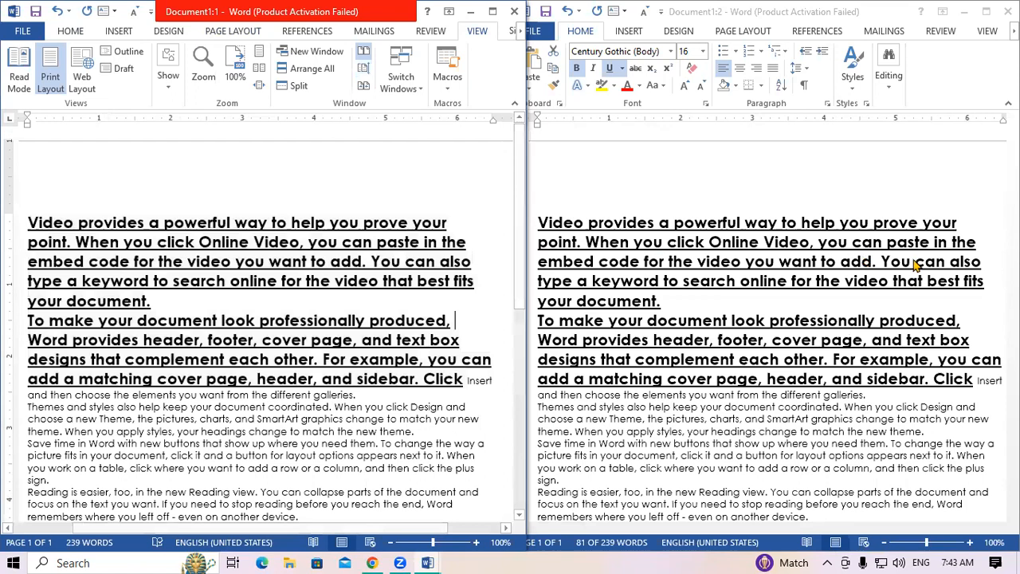
Step: Switch to the Document1:2 window, scroll to the end of its page and return to the beginning
left_click(993, 239)
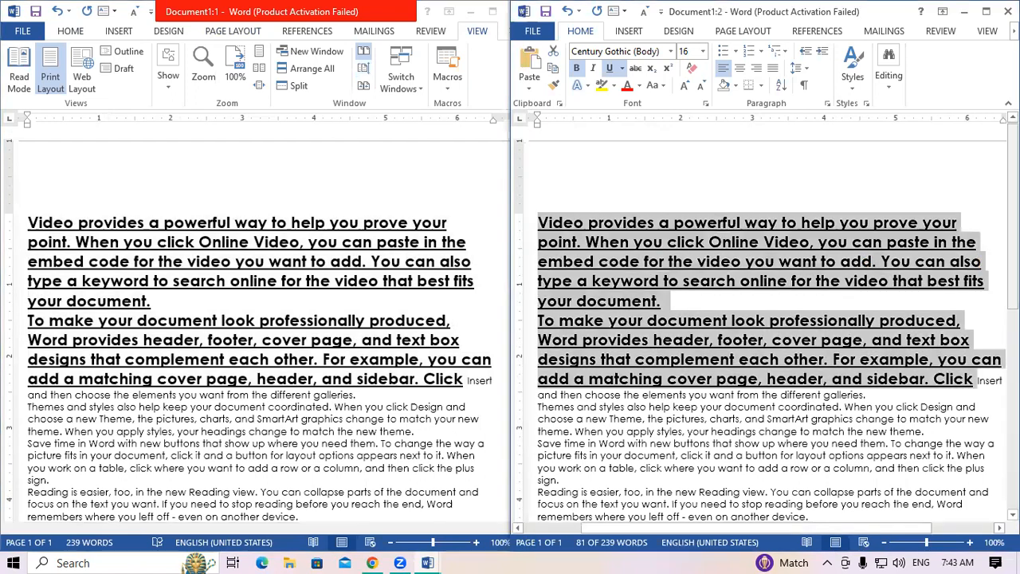
scroll(765, 319, "down", 3)
scroll(765, 319, "down", 12)
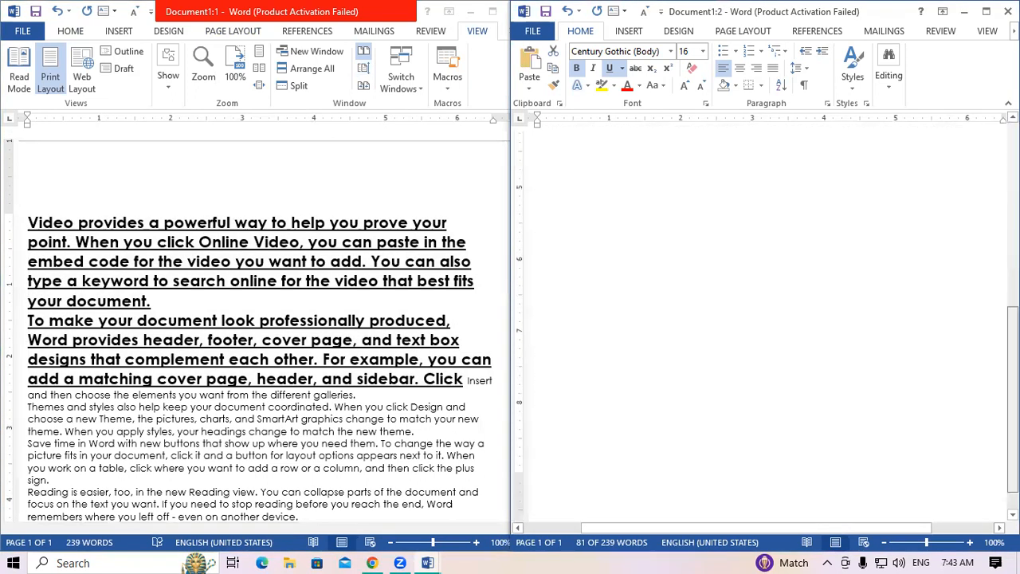
scroll(765, 319, "up", 6)
scroll(765, 318, "up", 6)
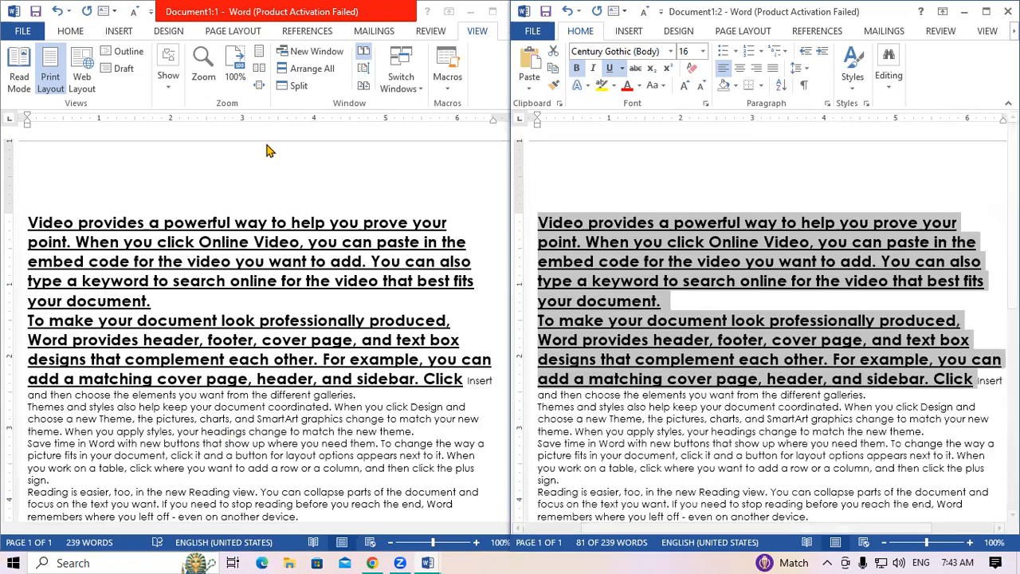
Step: Return to the Document1:1 window and scroll it down and back up independently of Document1:2
left_click(364, 52)
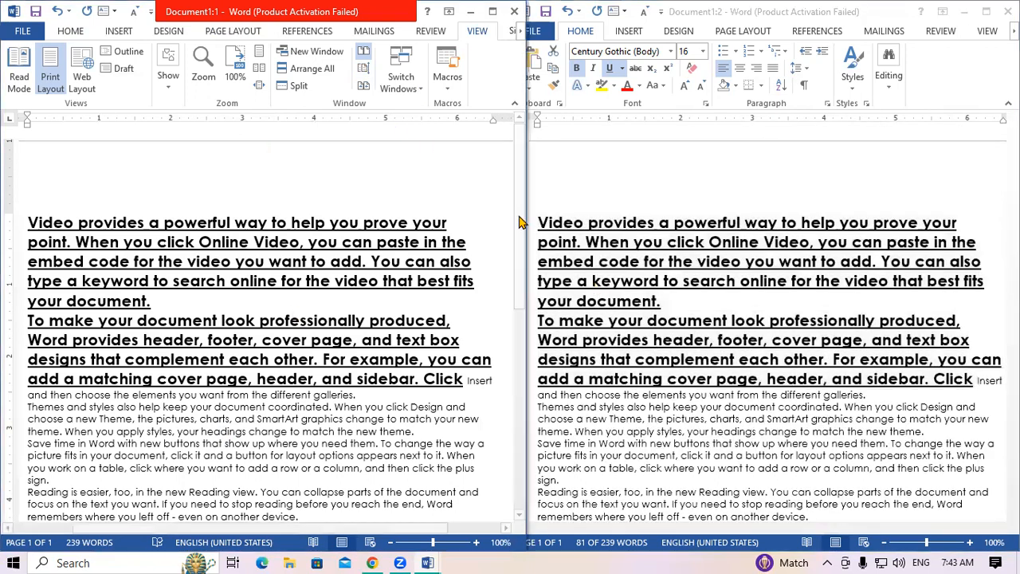
scroll(520, 319, "down", 5)
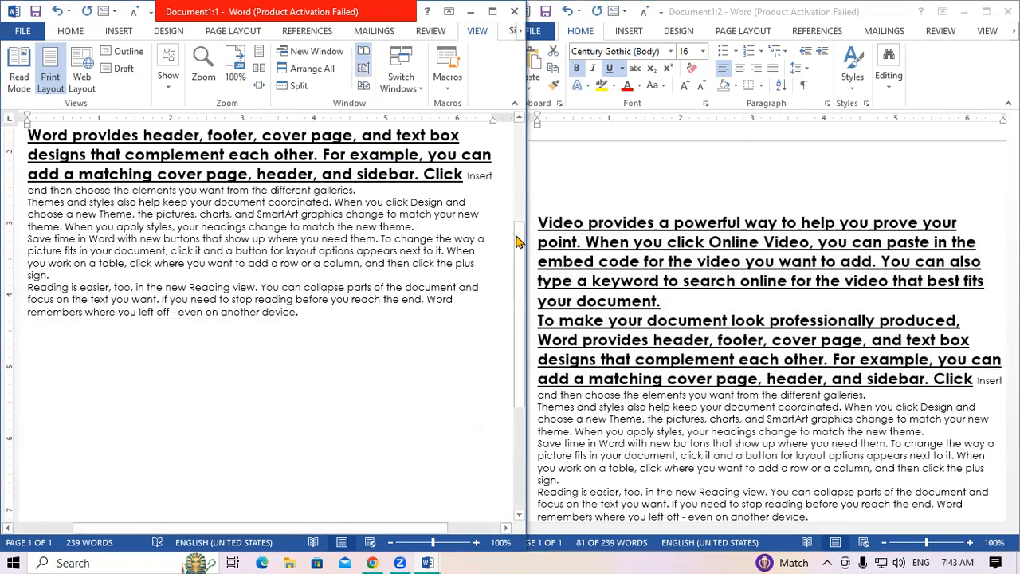
scroll(524, 170, "up", 5)
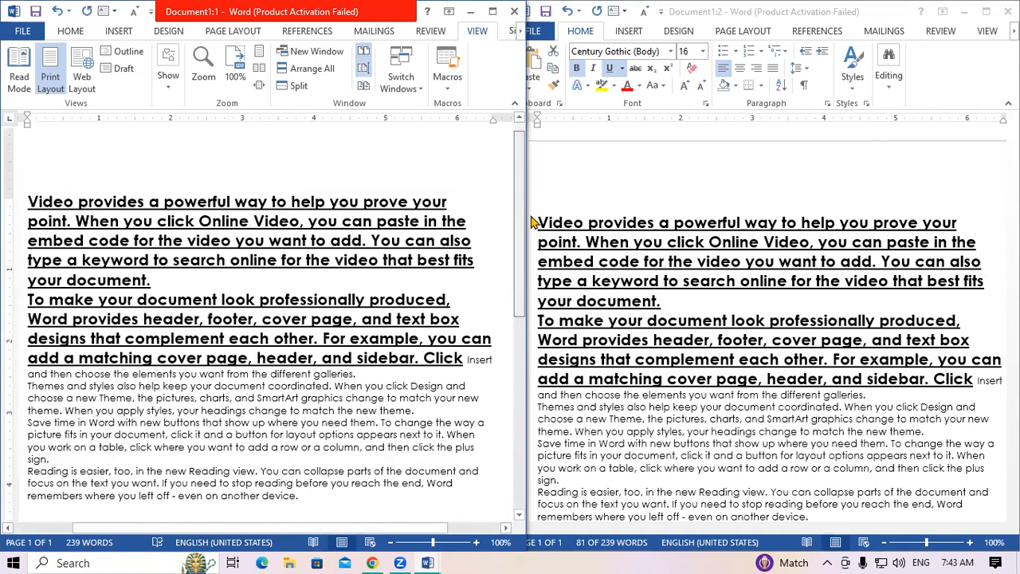
scroll(532, 223, "down", 5)
scroll(542, 295, "up", 5)
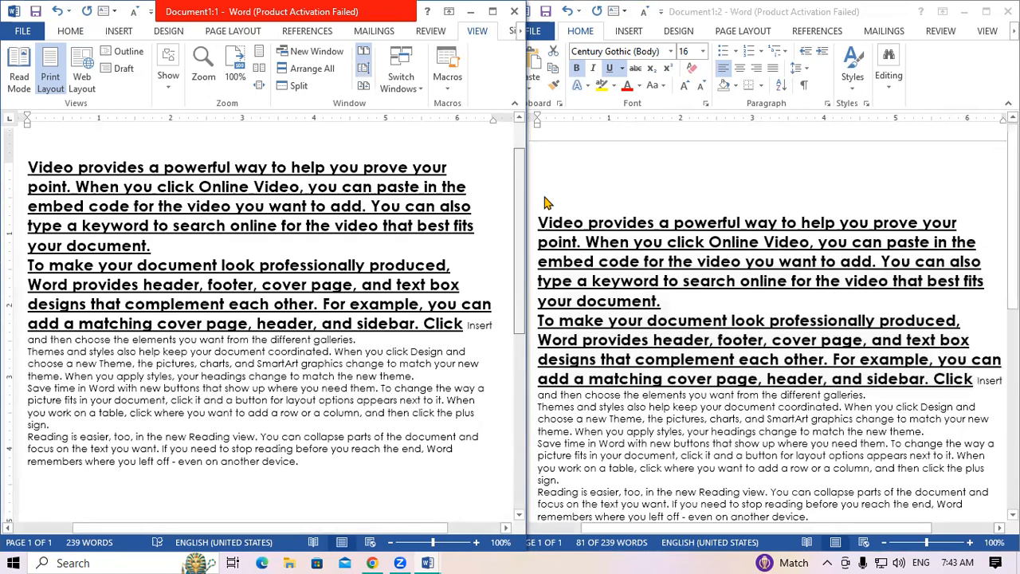
Step: Scroll both side-by-side windows together toward the page end and back to the opening paragraphs
scroll(542, 255, "down", 3)
scroll(535, 343, "down", 3)
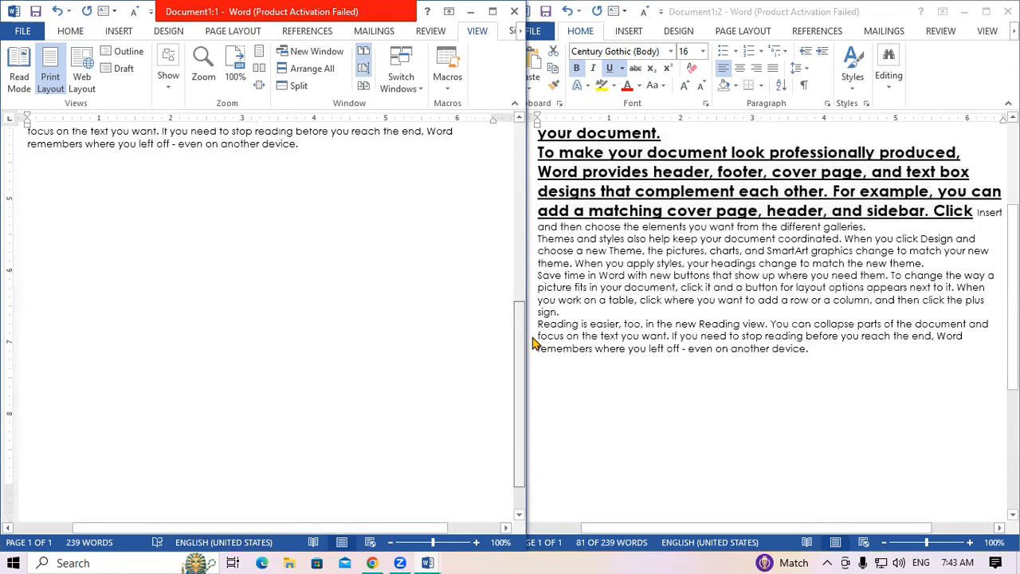
scroll(534, 335, "up", 2)
scroll(545, 207, "up", 3)
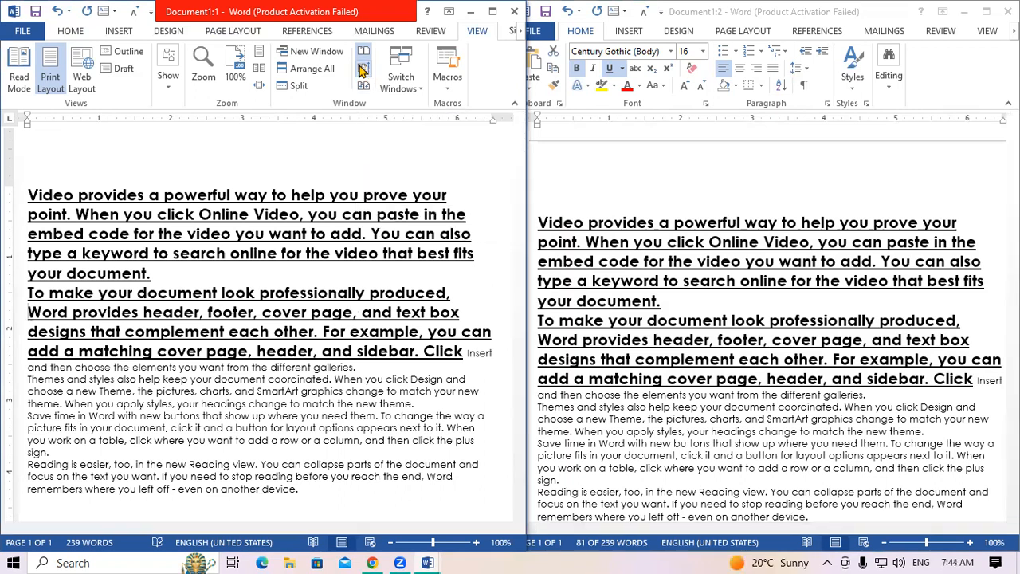
Step: Scroll only the Document1:1 window through the sample paragraphs and return to the start of the page
mouse_move(523, 288)
left_mouse_down()
mouse_move(528, 427)
mouse_move(528, 281)
left_mouse_up()
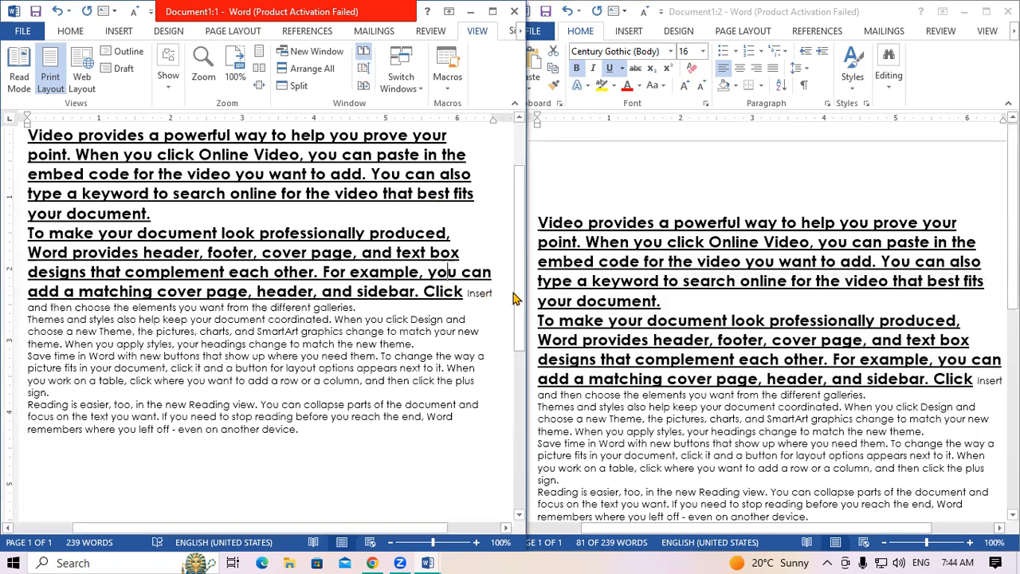
left_click_drag(518, 302, 533, 354)
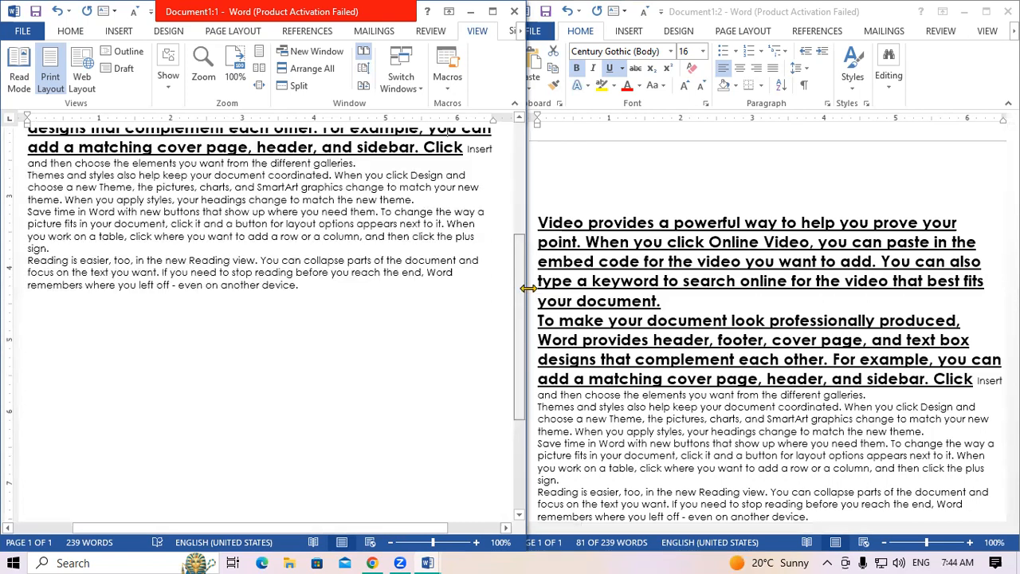
scroll(527, 264, "up", 3)
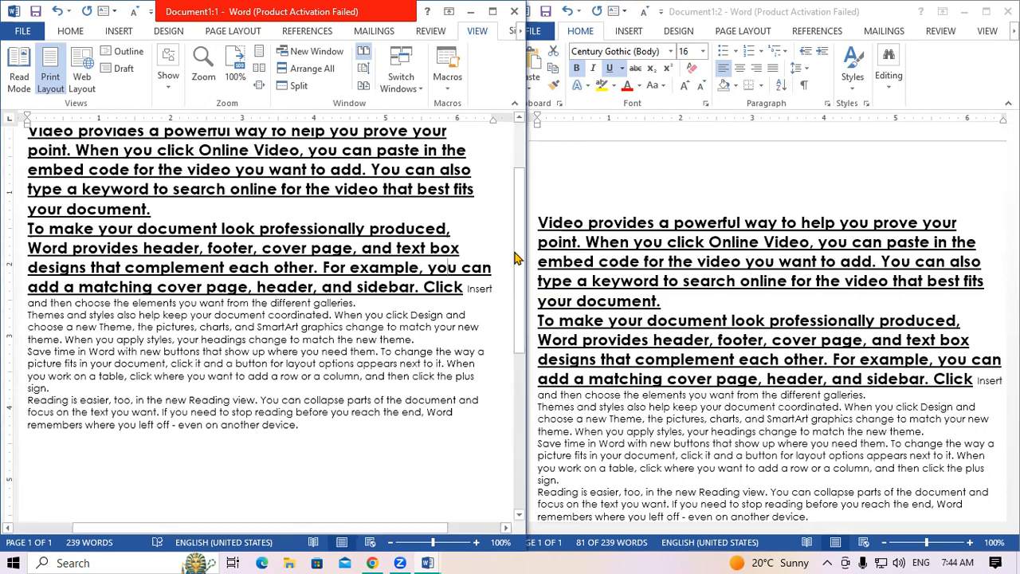
scroll(520, 303, "down", 4)
scroll(526, 240, "up", 6)
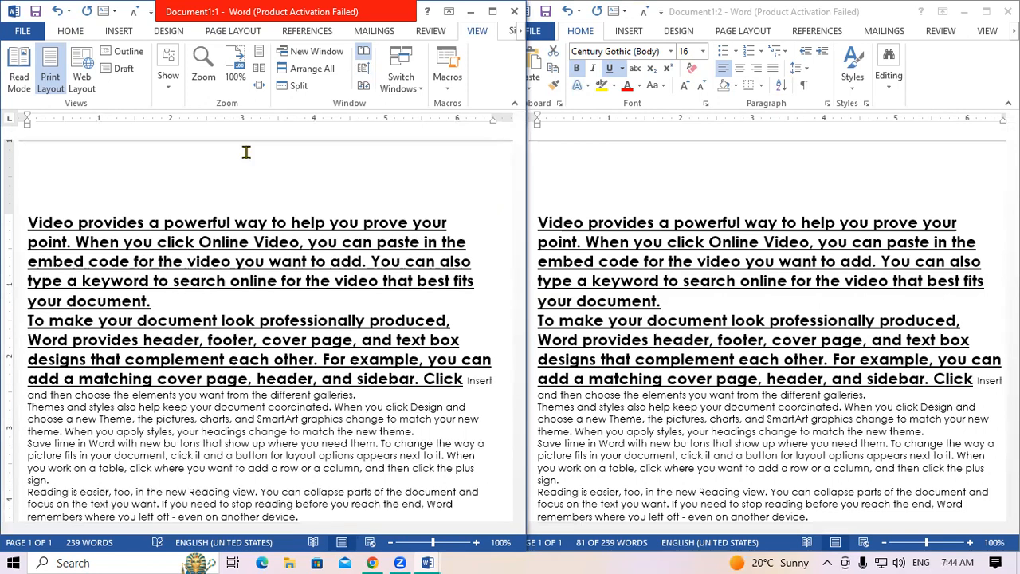
Step: Turn on synchronous scrolling and scroll both windows down past the last paragraph
left_click(369, 78)
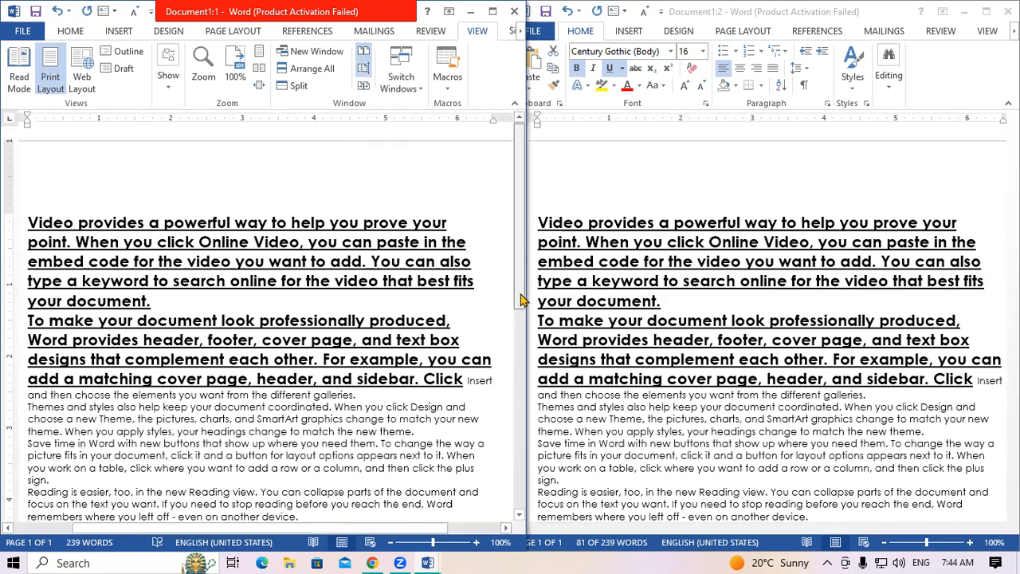
left_click_drag(522, 299, 526, 360)
scroll(536, 403, "down", 1)
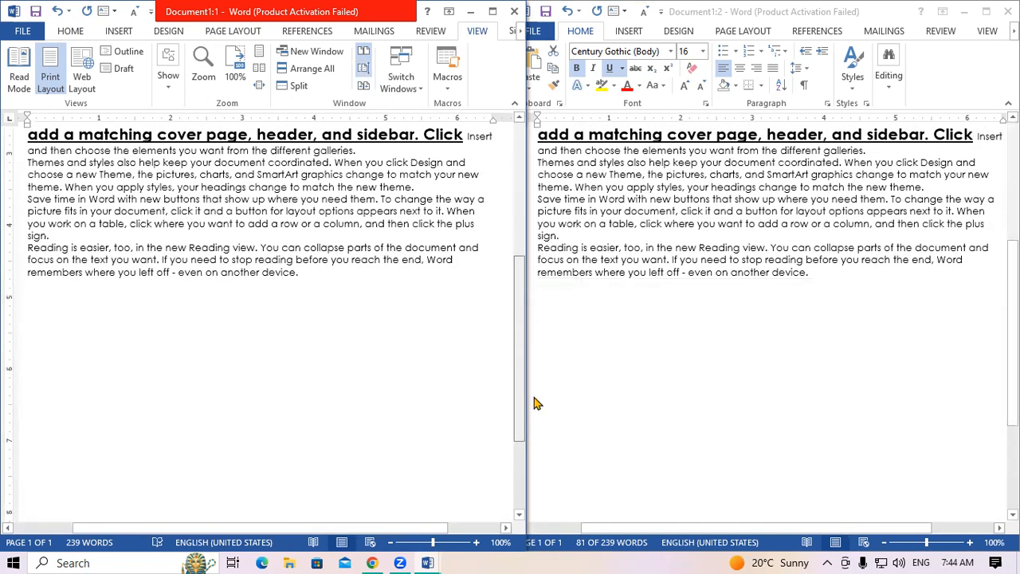
scroll(536, 403, "down", 1)
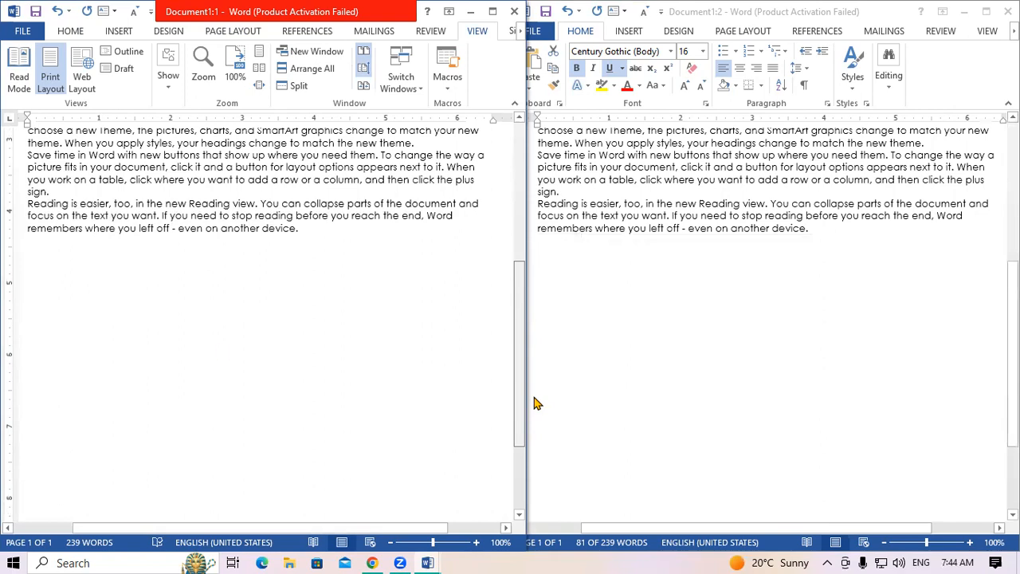
Step: Turn off synchronous scrolling and scroll only the Document1:1 window further down
left_click(364, 74)
scroll(522, 319, "down", 2)
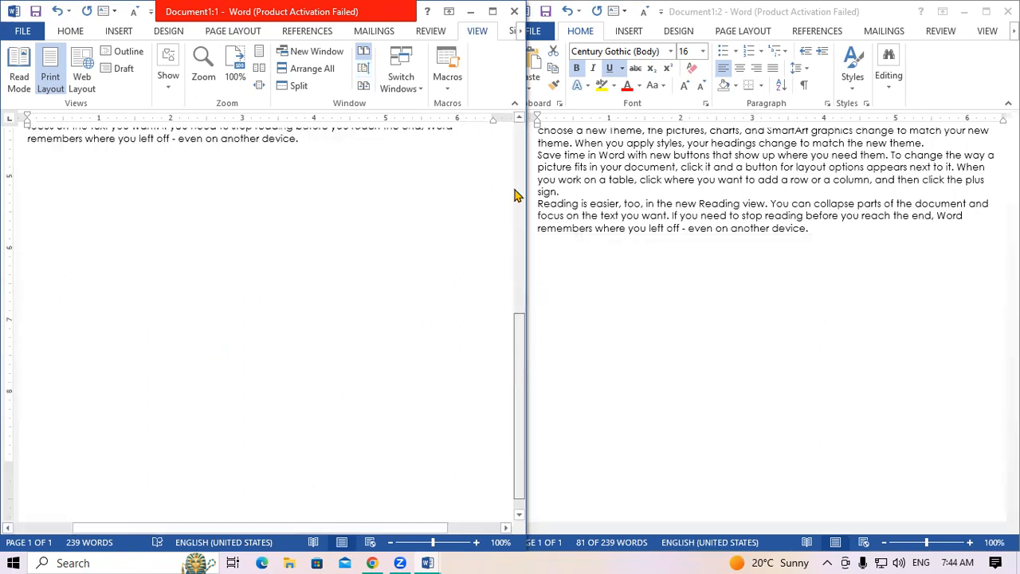
Step: Return the Document1:1 window to the start of the page and maximize it
scroll(515, 195, "up", 8)
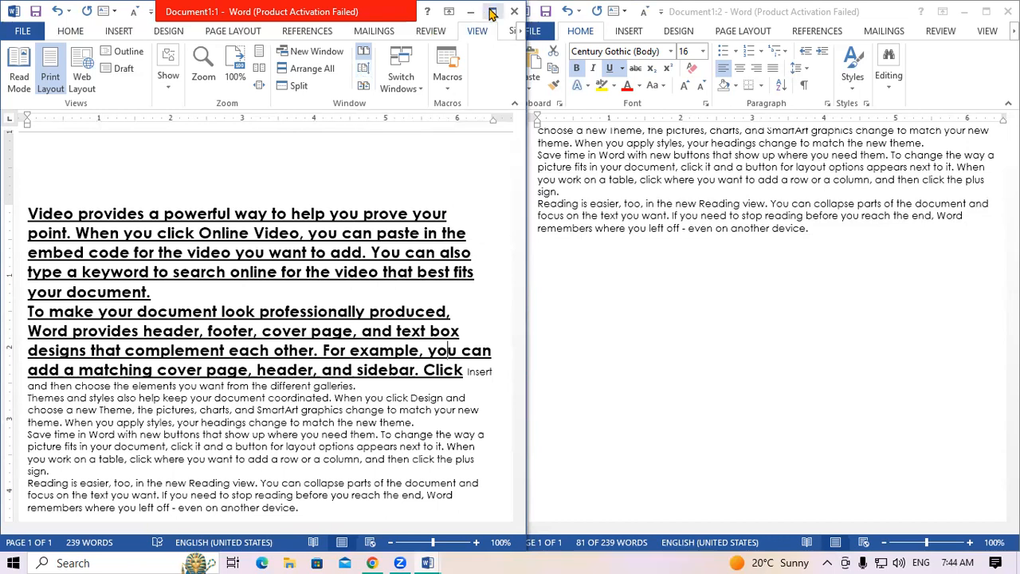
left_click(493, 12)
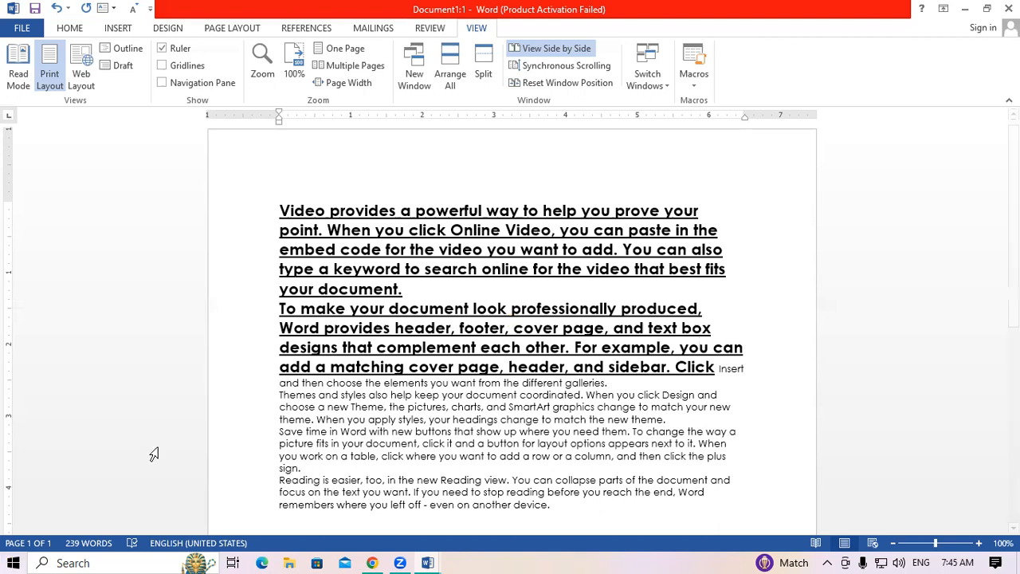
left_click(467, 368)
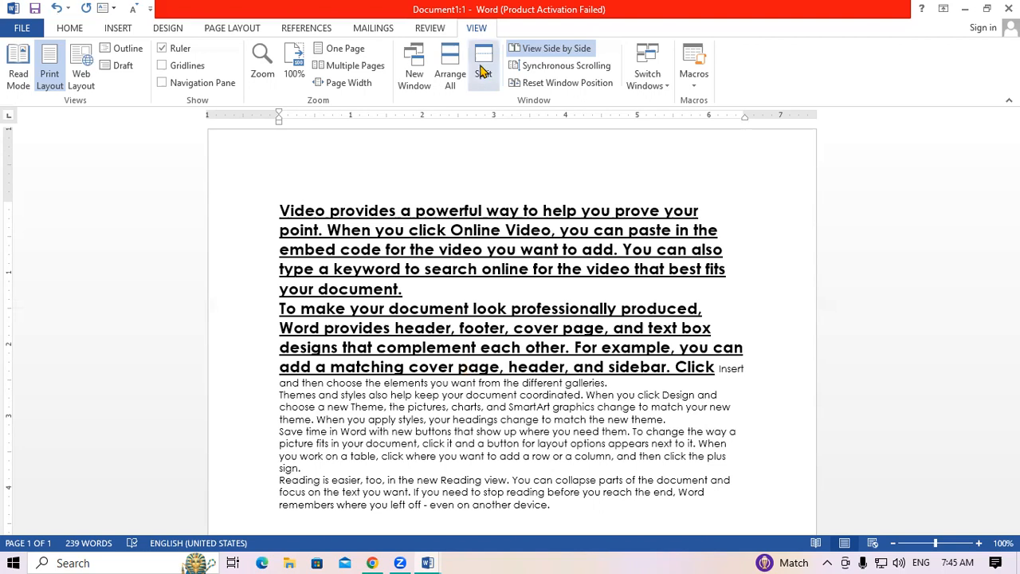
Step: Split the Document1:1 window into two panes and remove the split, once at the page start and once further down
left_click(482, 72)
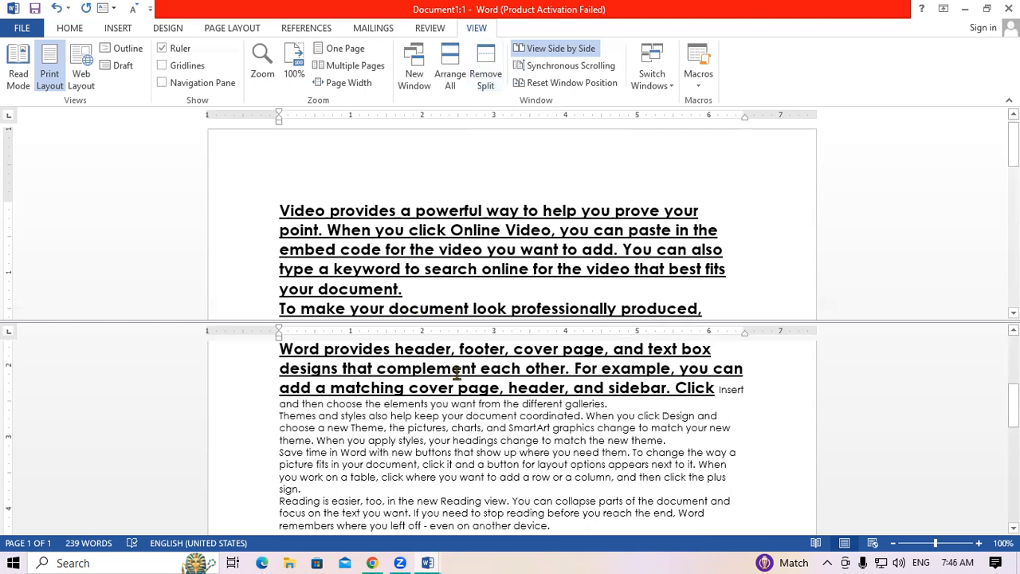
left_click(487, 83)
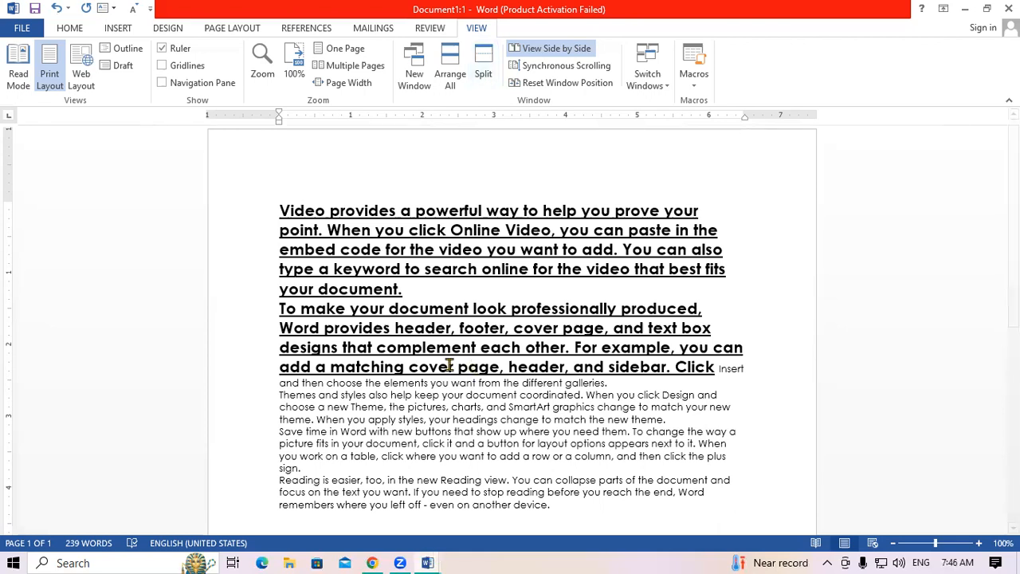
scroll(450, 363, "down", 3)
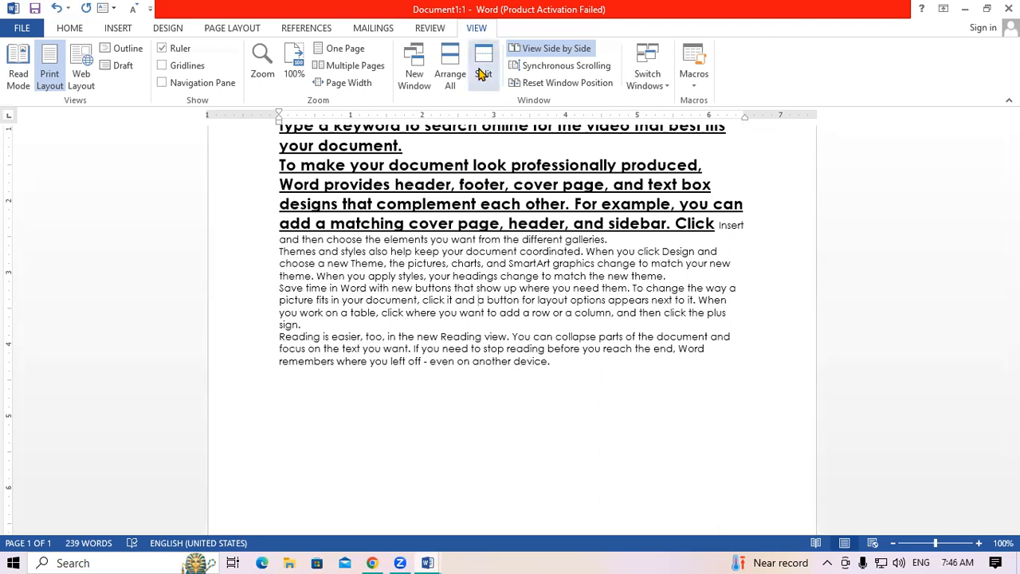
left_click(483, 71)
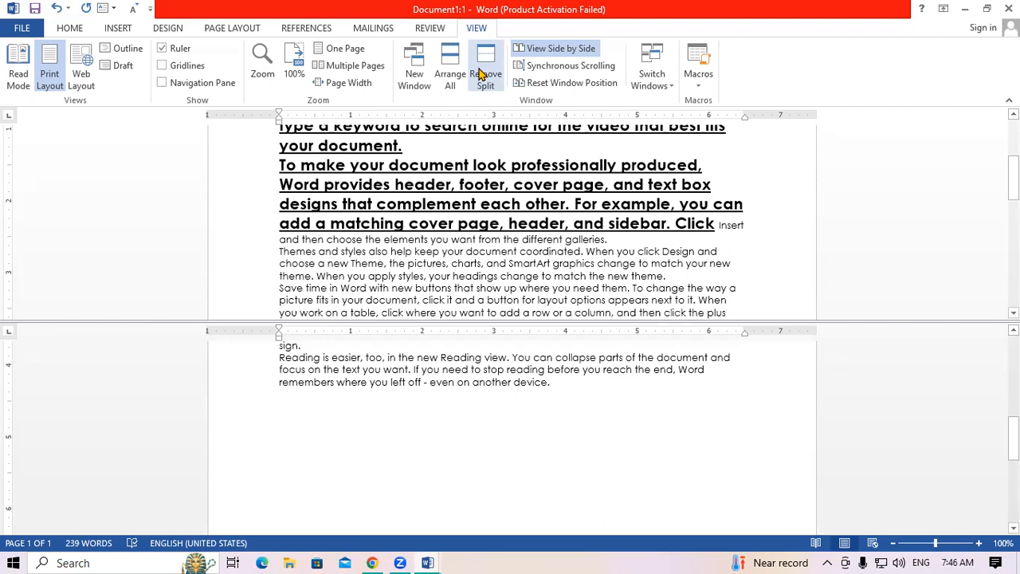
left_click(492, 90)
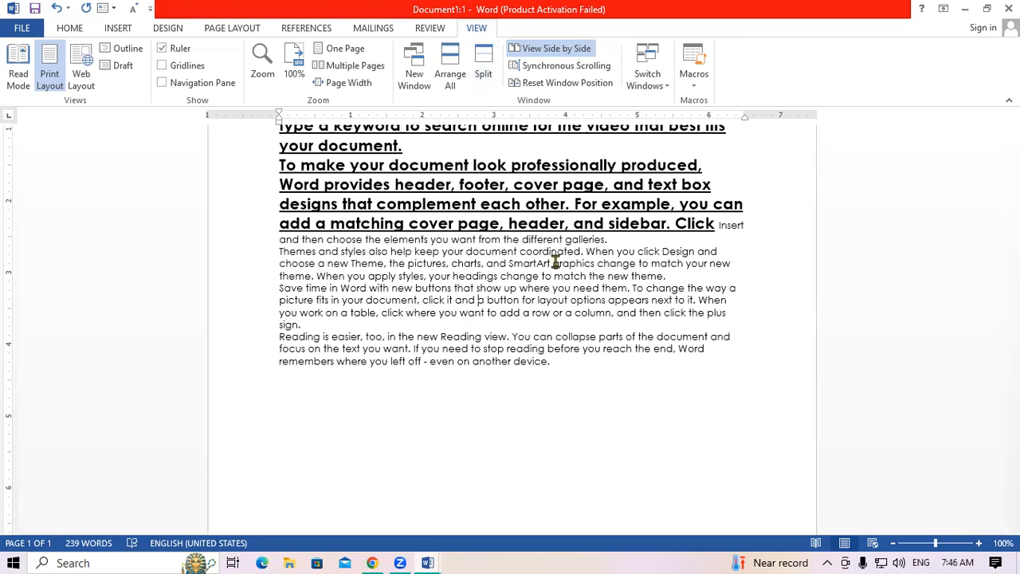
Step: Reset the window position to put both documents side by side, maximize Document1:1, and reset the position again
left_click(582, 85)
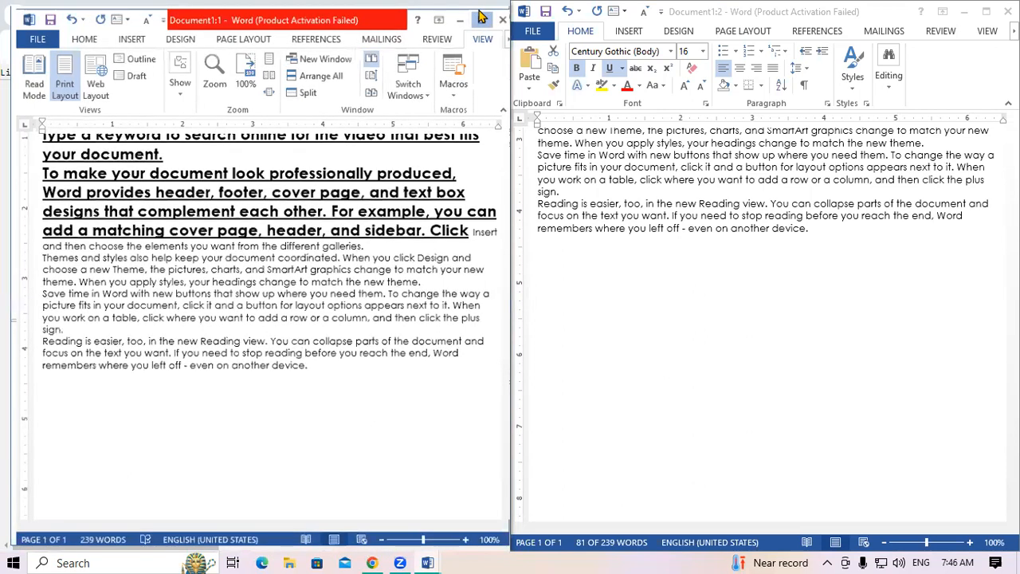
left_click(478, 12)
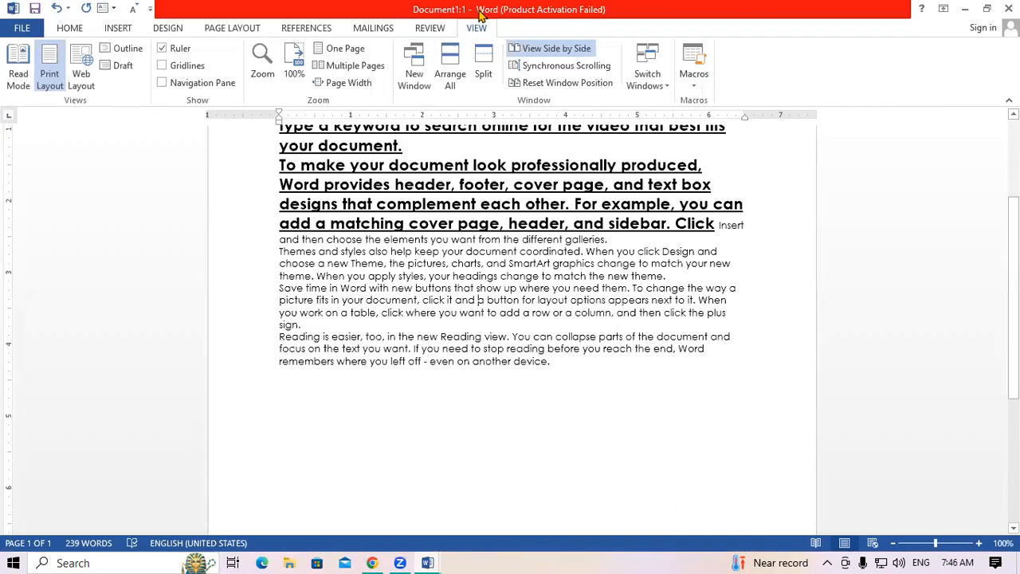
left_click(601, 90)
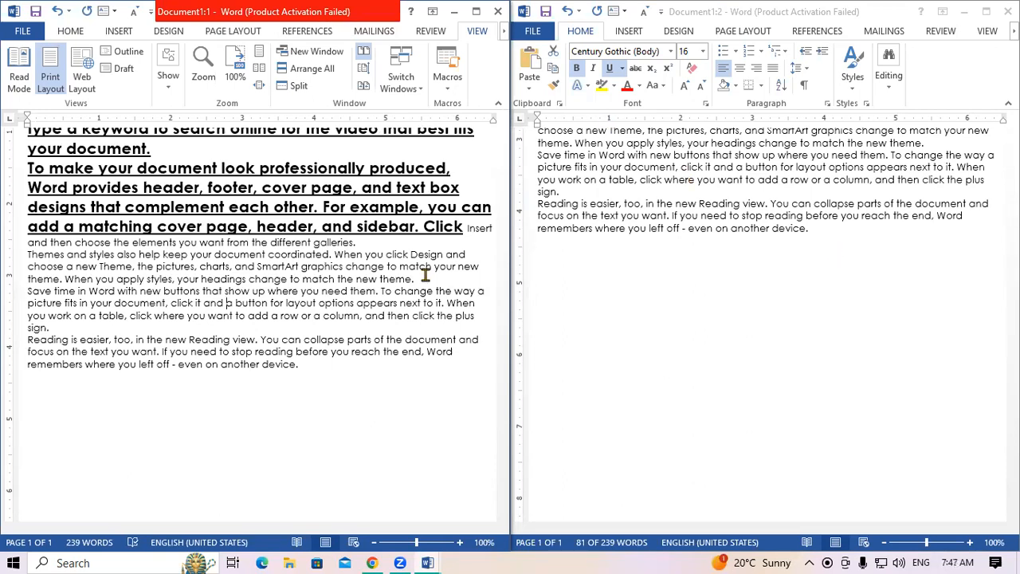
Step: Scroll only the Document1:1 window up to the page start and back down to the last paragraphs
scroll(425, 275, "down", 5)
scroll(426, 275, "up", 5)
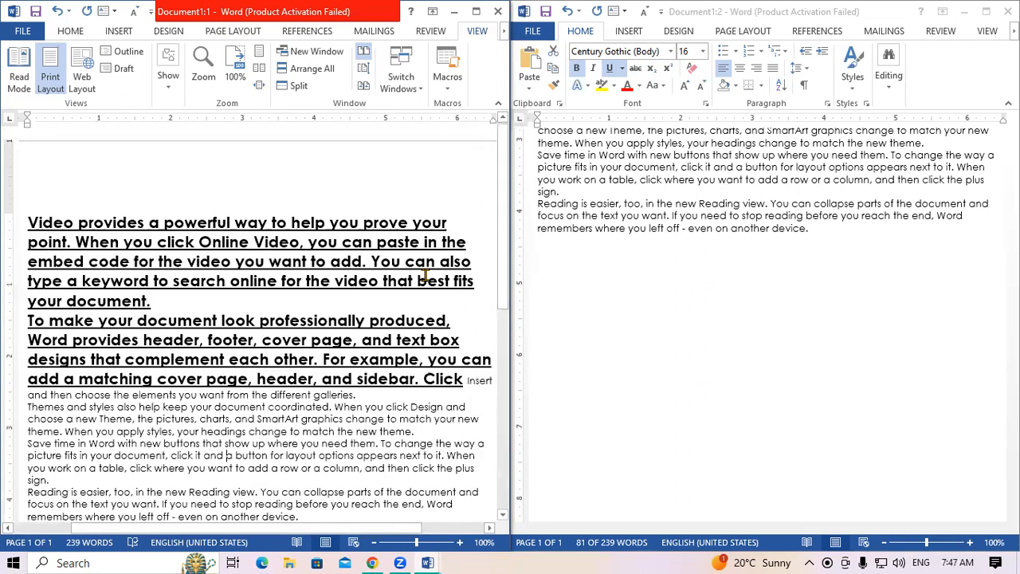
scroll(426, 274, "down", 4)
scroll(426, 275, "down", 2)
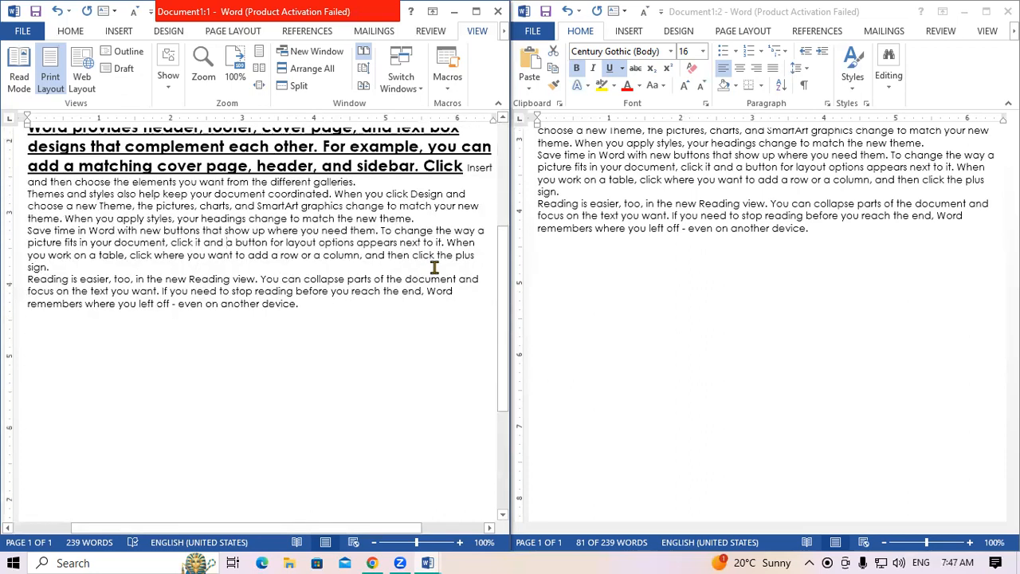
Step: Turn on synchronous scrolling and scroll both side-by-side windows slightly up and down together
left_click(365, 69)
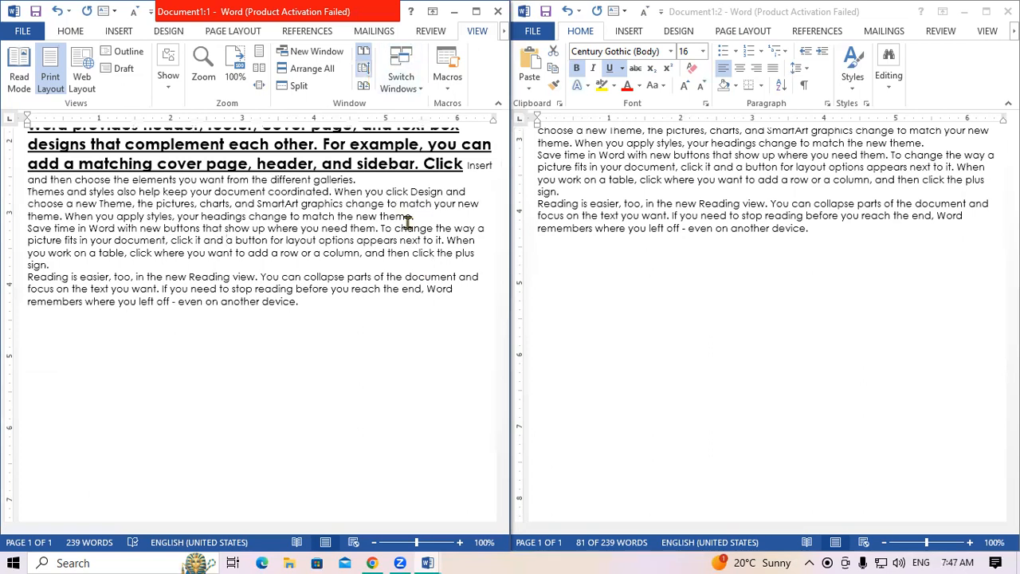
scroll(407, 223, "up", 1)
scroll(408, 223, "down", 1)
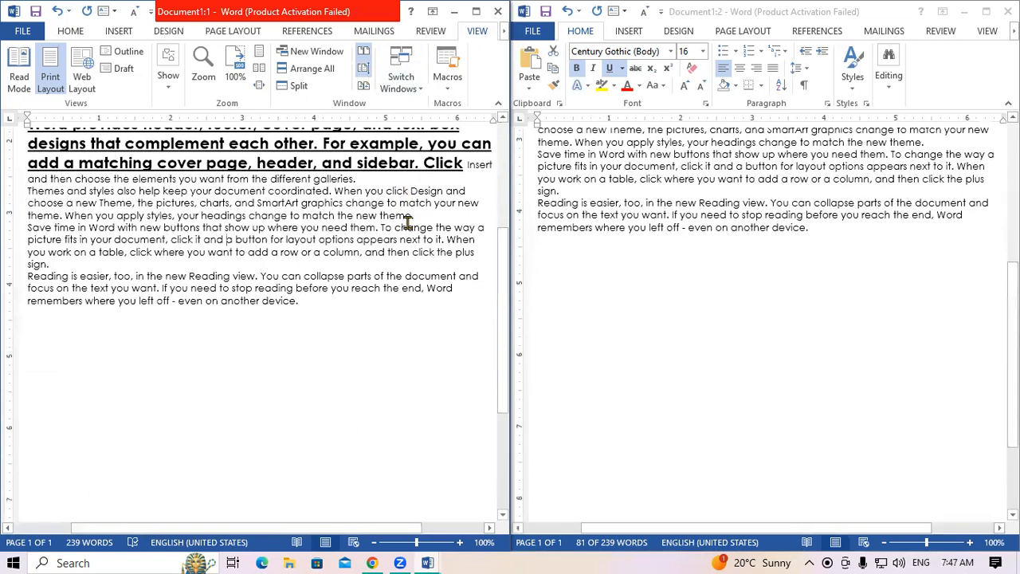
Step: Turn off synchronous scrolling and scroll only the Document1:1 window back to the start of the page
left_click(362, 71)
scroll(360, 244, "up", 1)
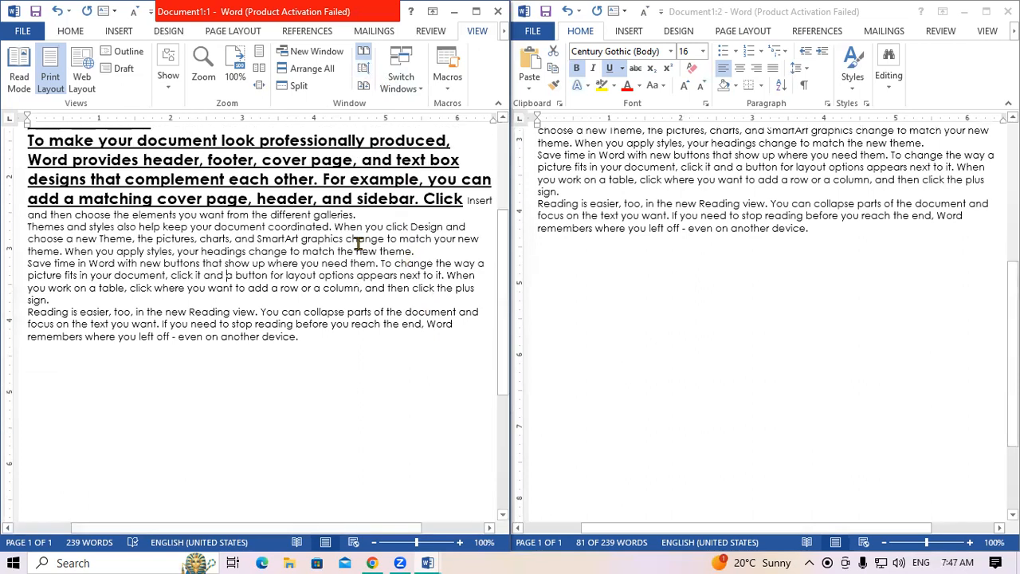
scroll(359, 244, "up", 5)
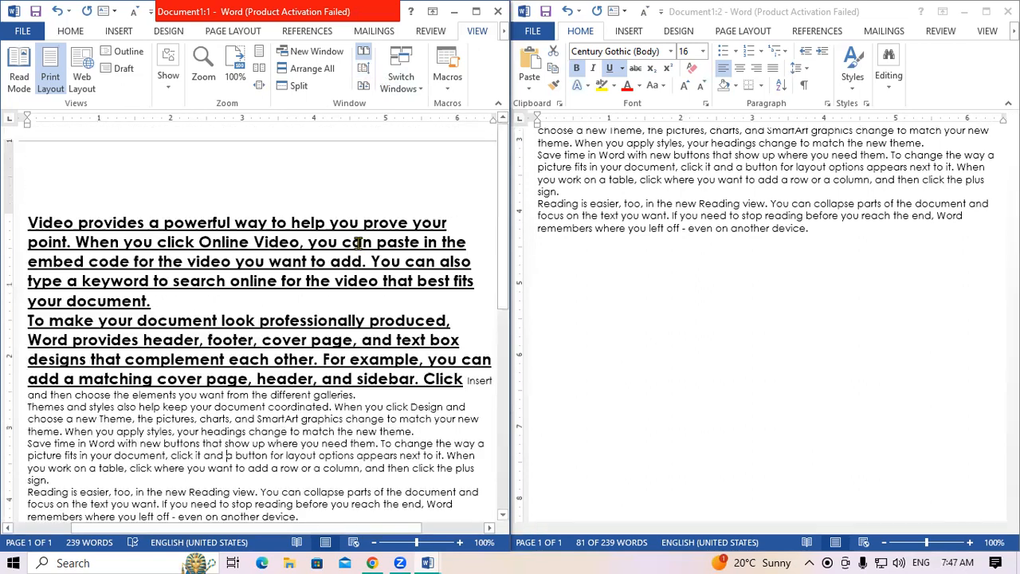
Step: Maximize the Document1:1 window and open three more windows of the same document, up to Document1:5
left_click(476, 11)
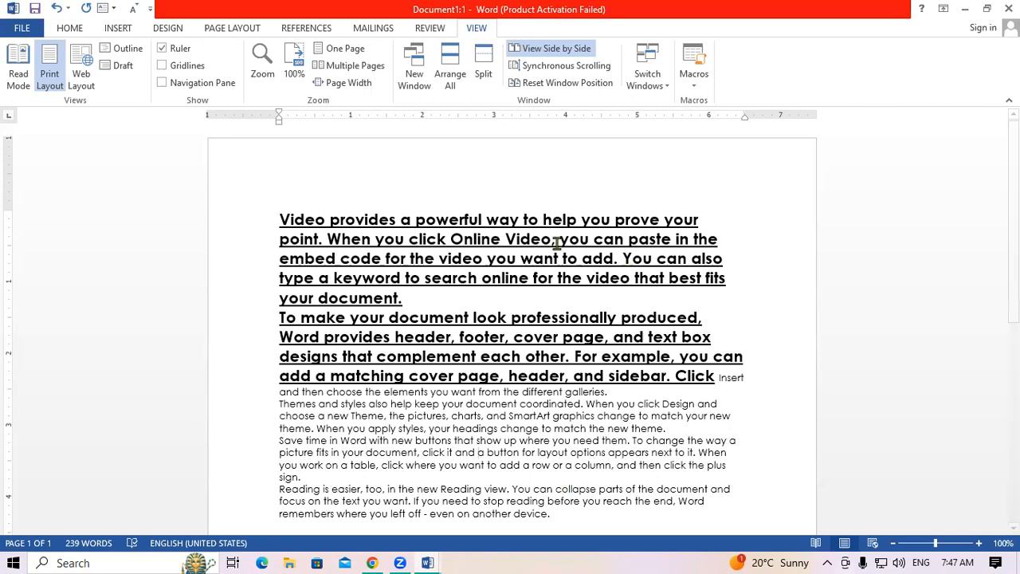
left_click(414, 63)
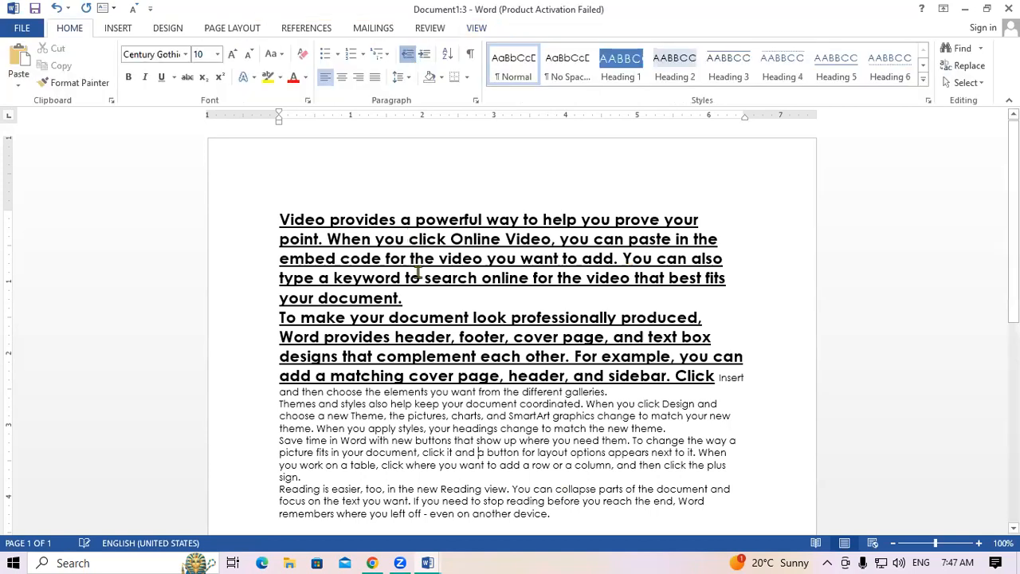
left_click(477, 28)
left_click(414, 64)
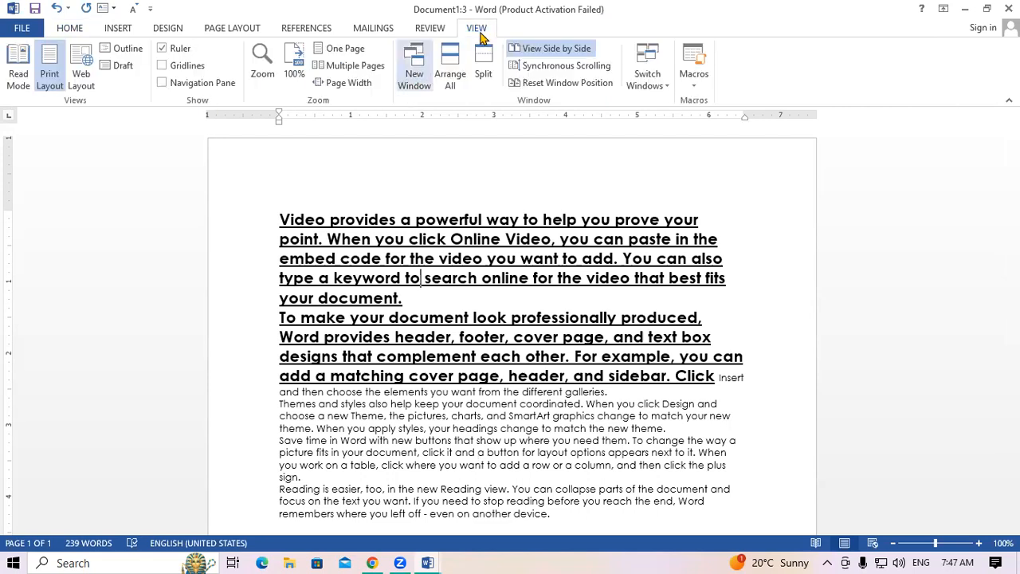
left_click(476, 28)
left_click(414, 64)
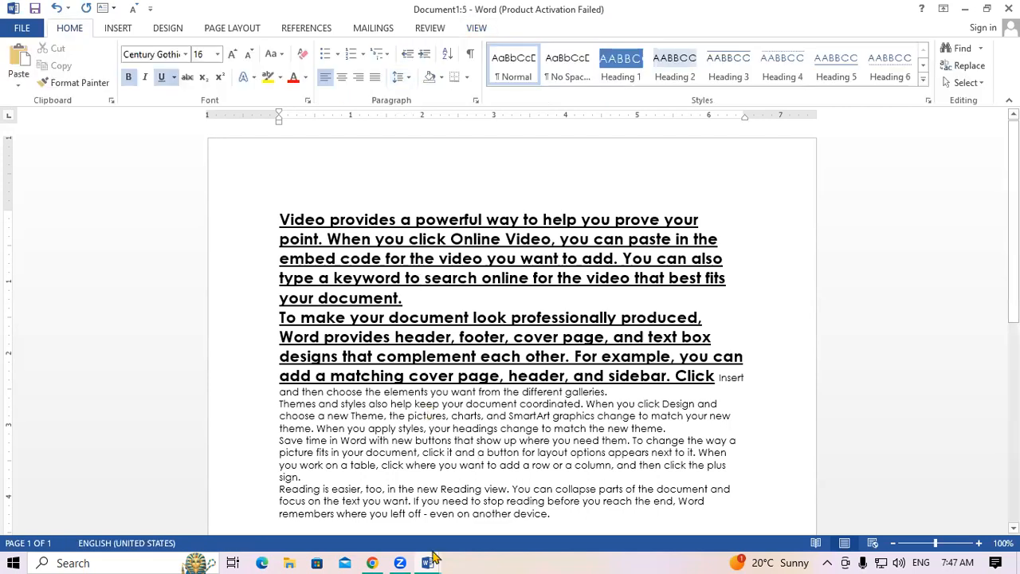
Step: Preview the open Word windows and switch from Document1:5 to the Document1:4 window
mouse_move(433, 559)
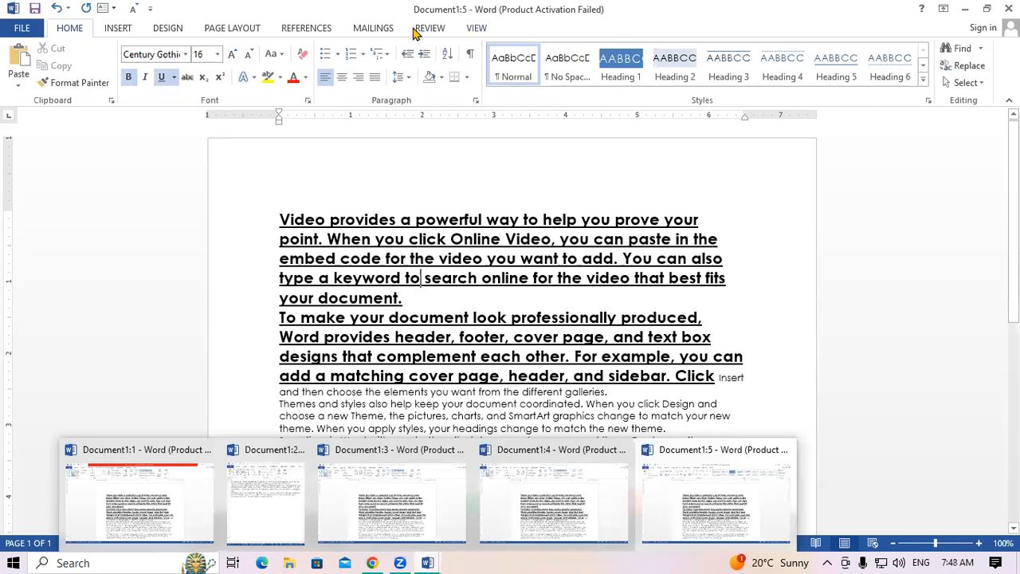
left_click(471, 30)
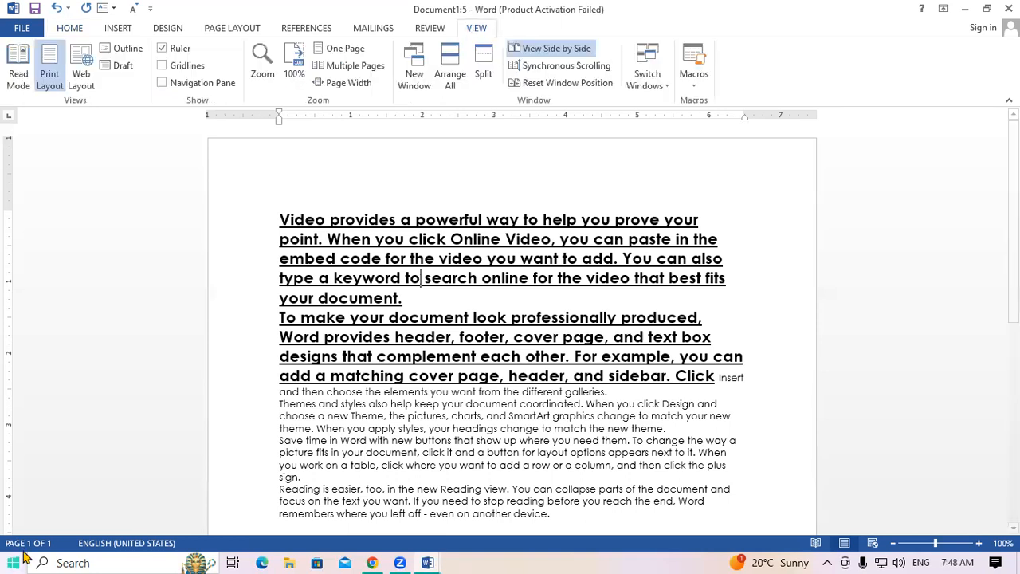
left_click(647, 74)
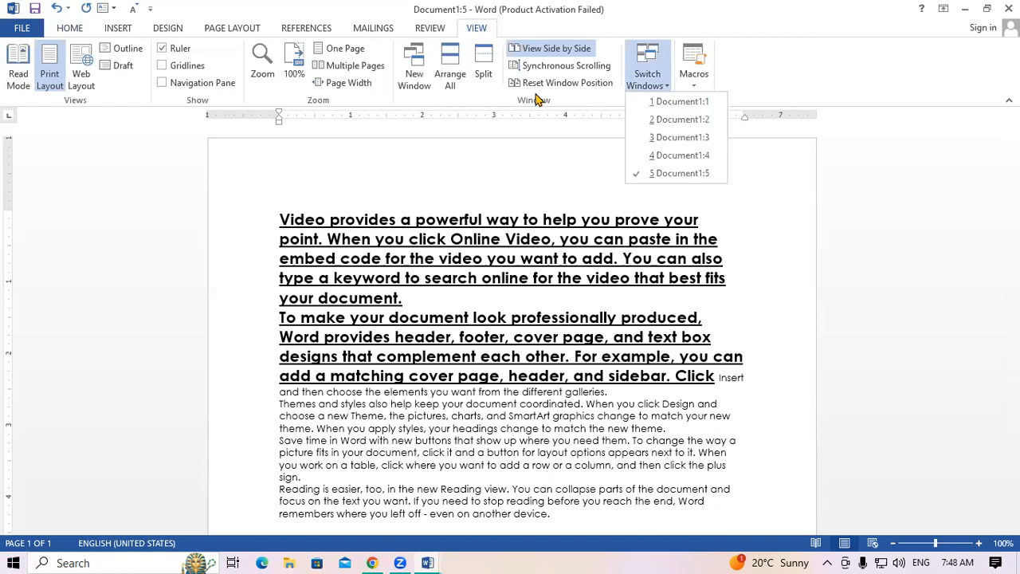
left_click(666, 156)
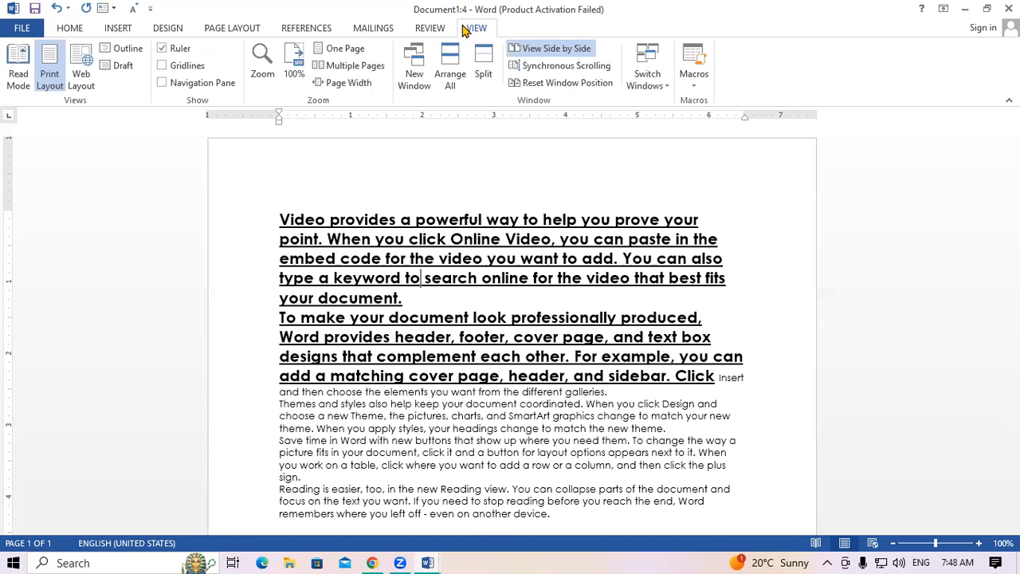
left_click(452, 64)
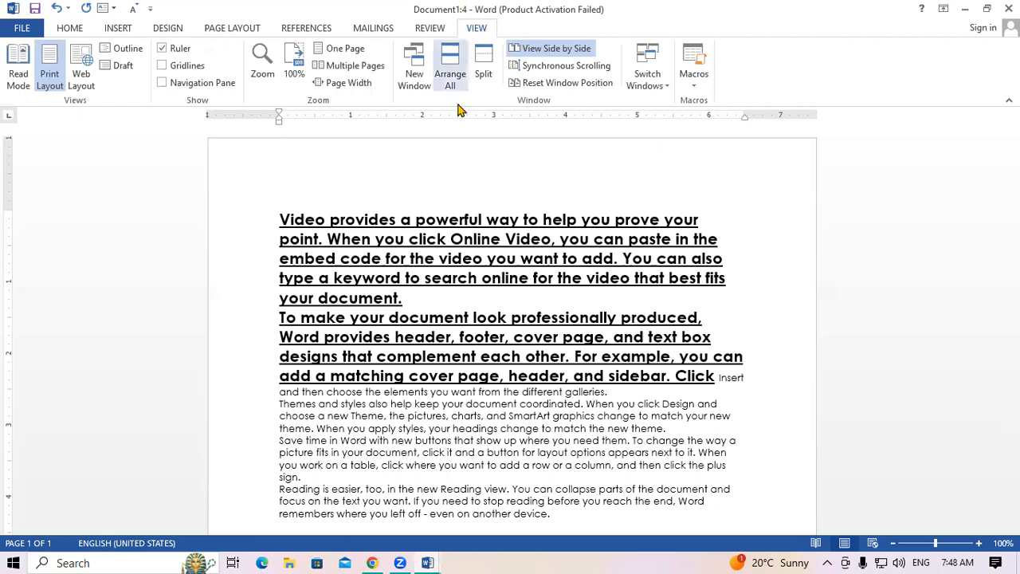
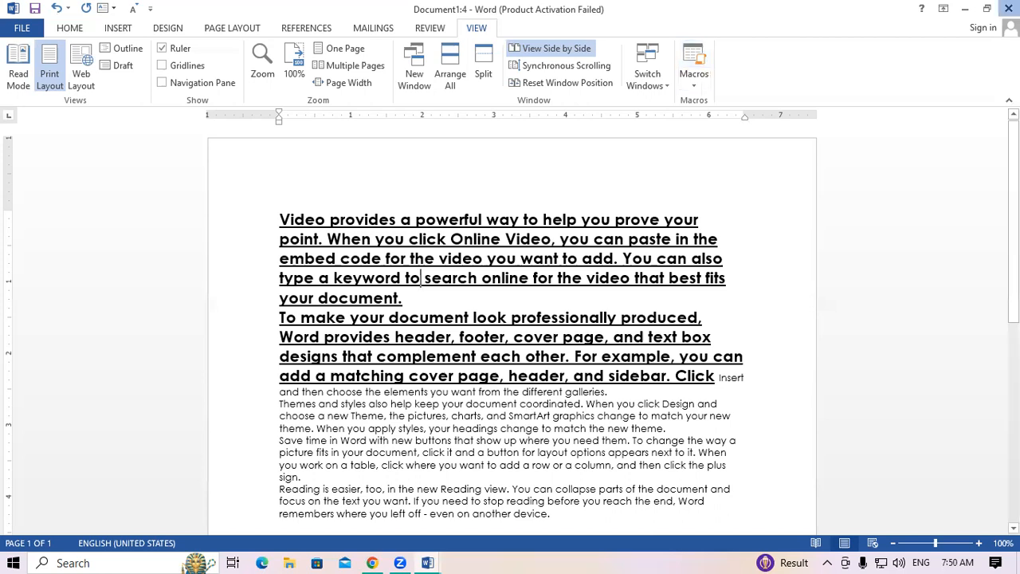
Step: Close the open windows of Document1 and discard its changes without saving
left_click(1010, 9)
left_click(1008, 9)
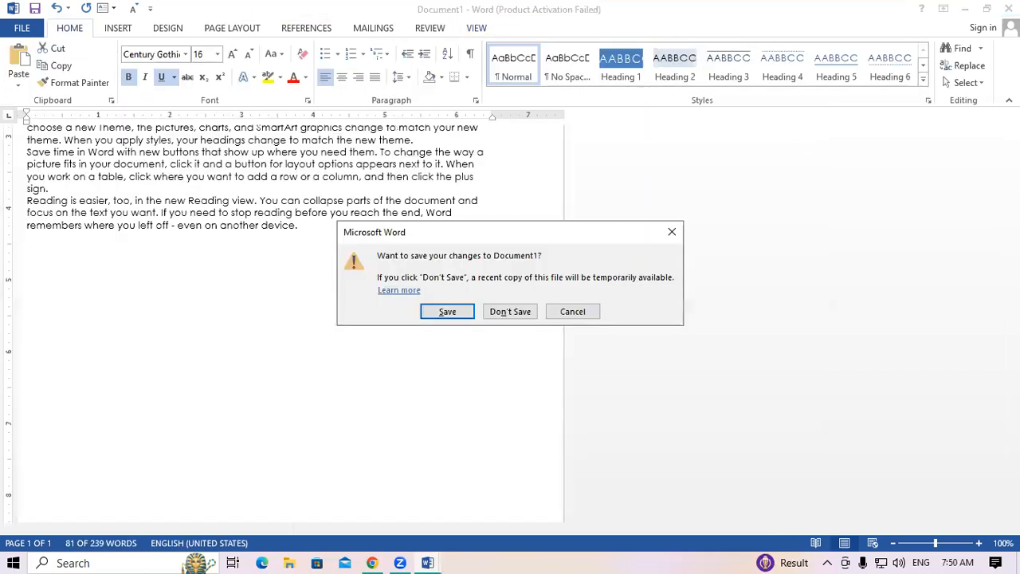
left_click(511, 312)
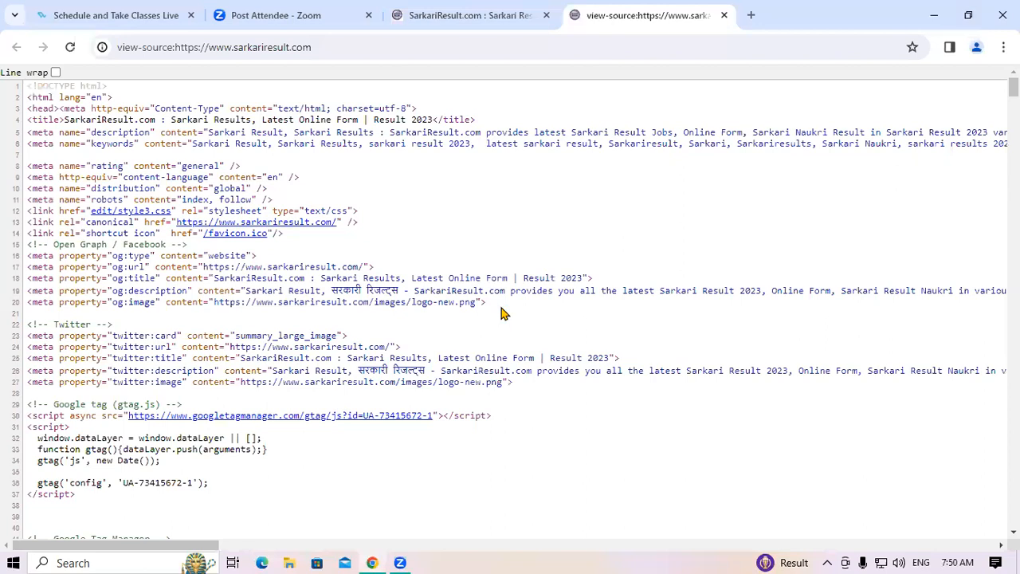
Step: Relaunch Word with the winword command, dismiss the default-program prompt, and create a blank document
key("super+r")
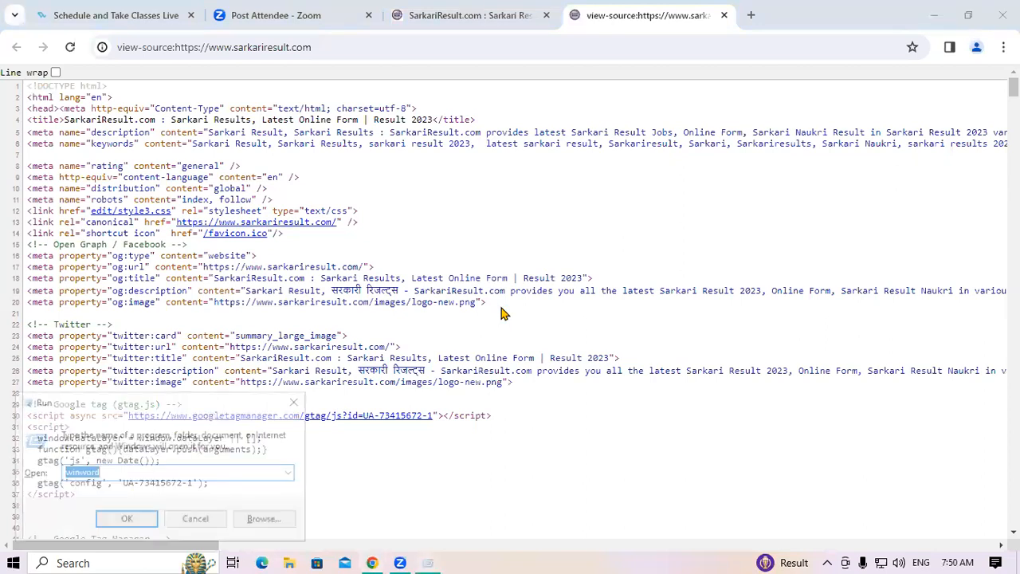
key("Return")
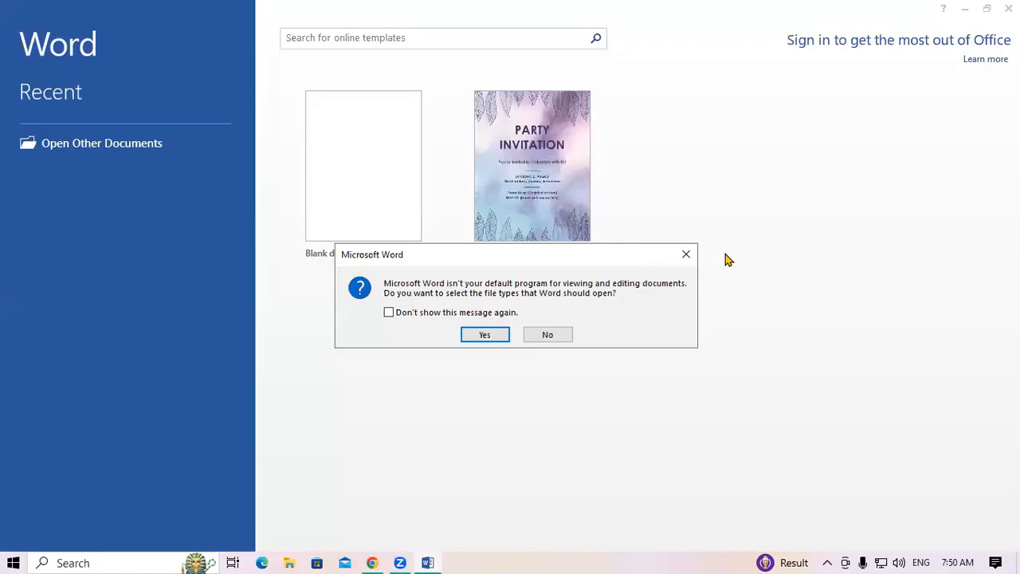
left_click(691, 254)
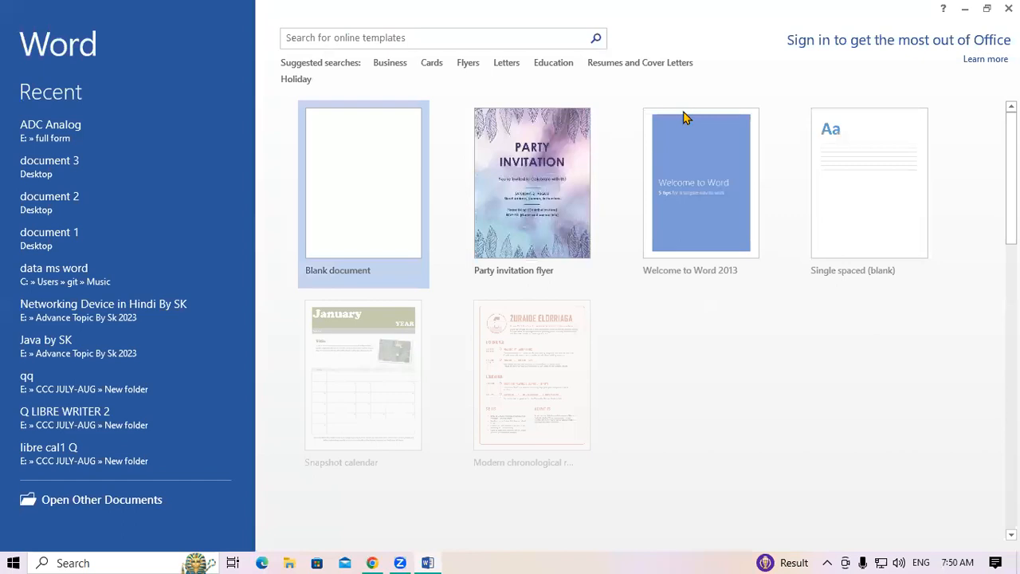
left_click(364, 200)
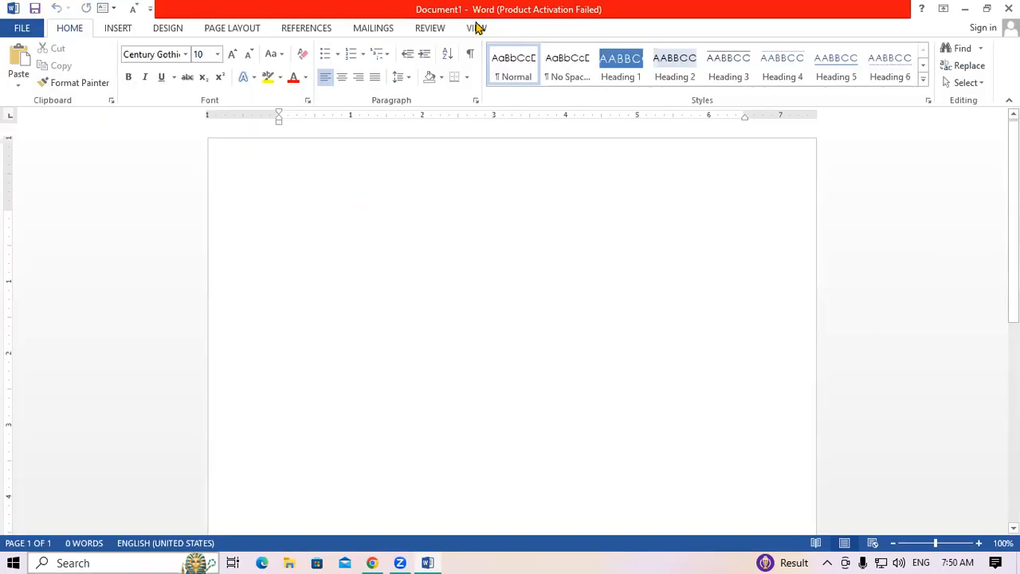
Step: View the list of macros available in all active templates and documents, and close it again
left_click(477, 28)
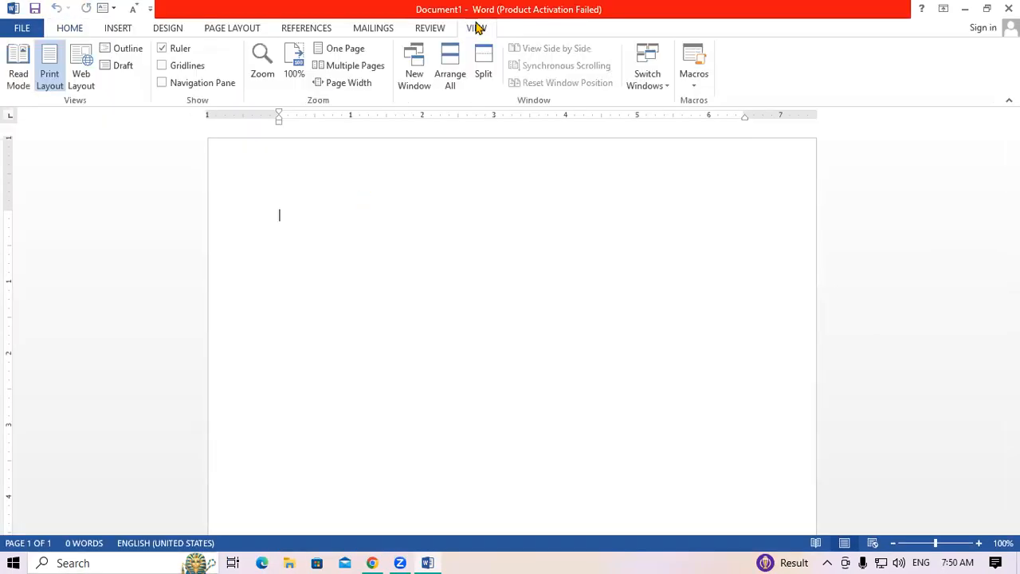
left_click(694, 74)
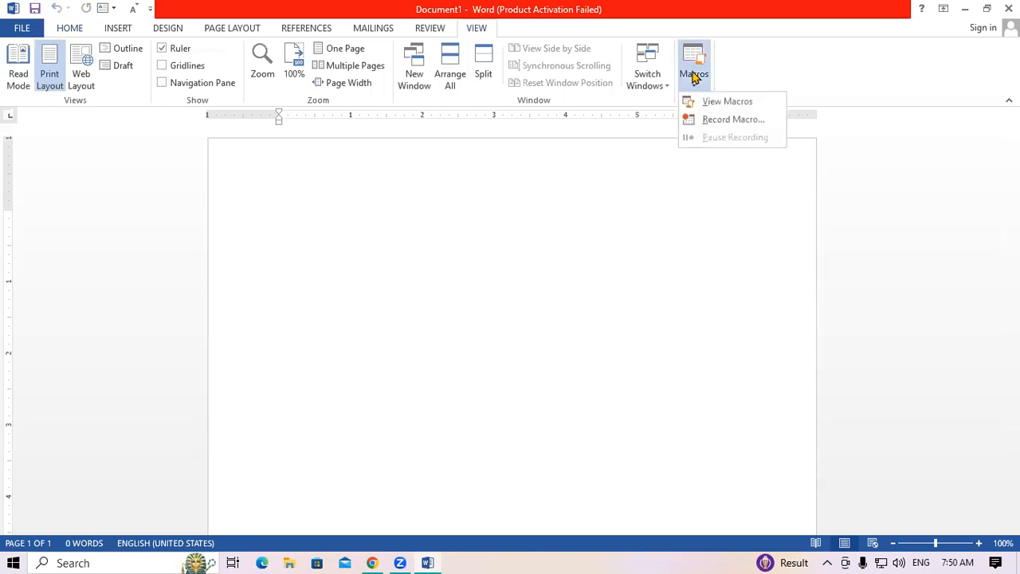
left_click(746, 102)
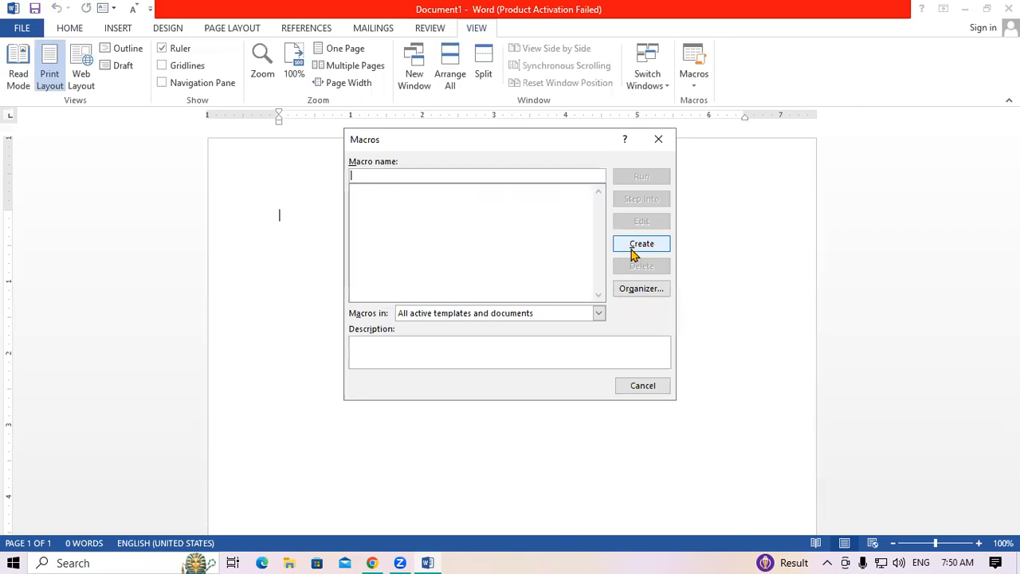
left_click(657, 142)
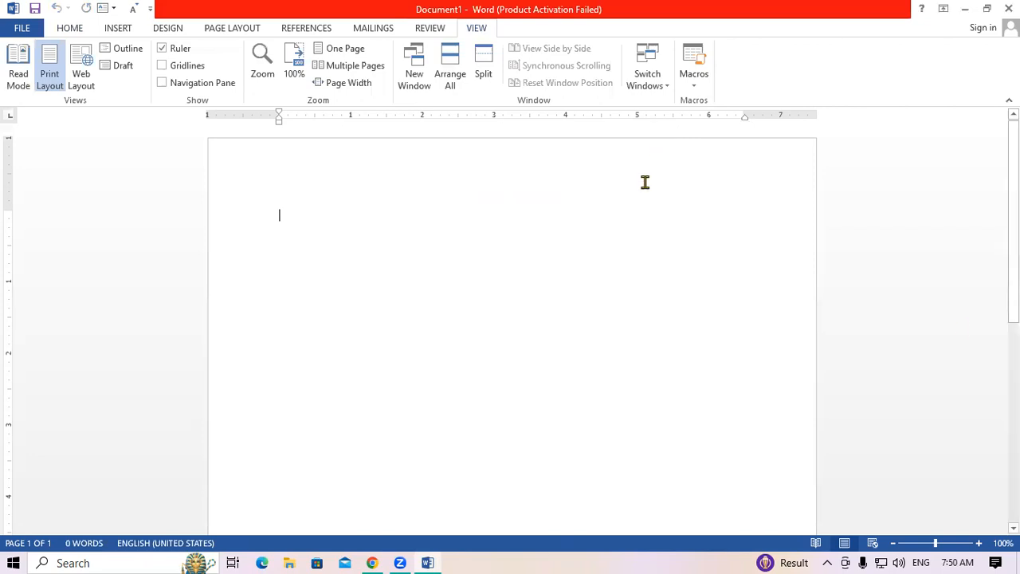
Step: Start recording a macro named tttt, stored in All Documents (Normal.dotm), with F2 assigned as its keyboard shortcut
left_click(700, 86)
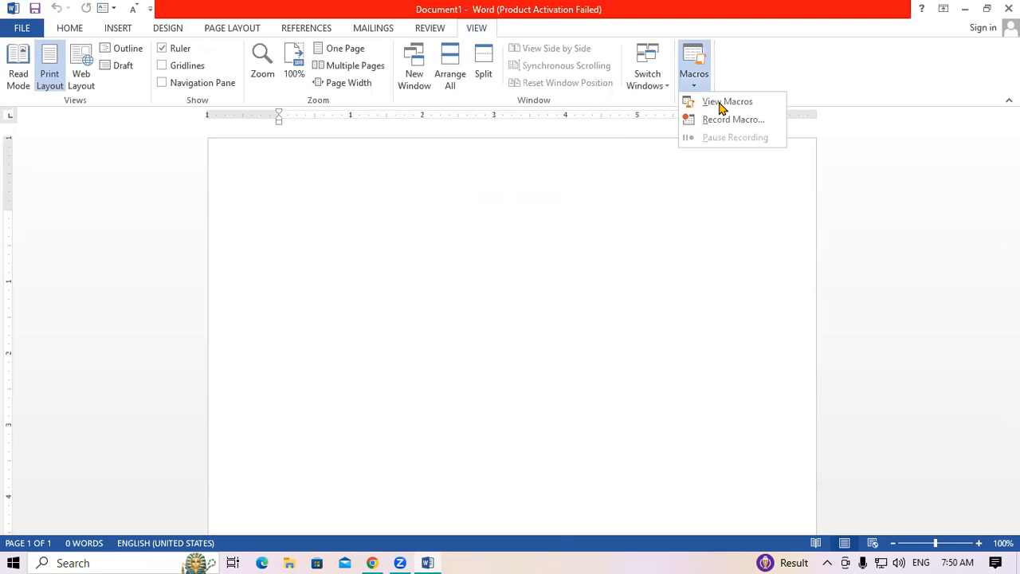
left_click(720, 121)
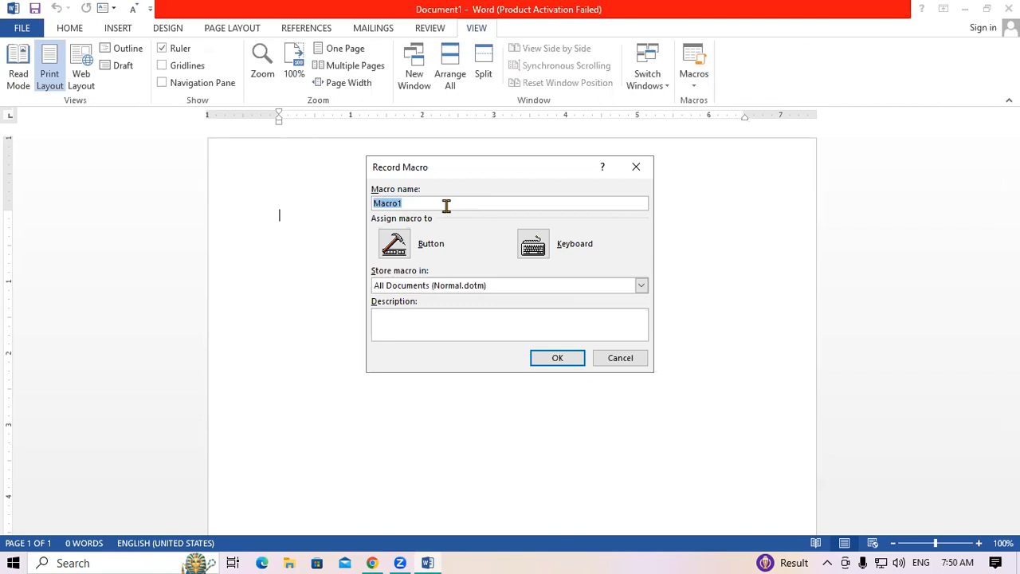
type("tttt")
left_click(539, 254)
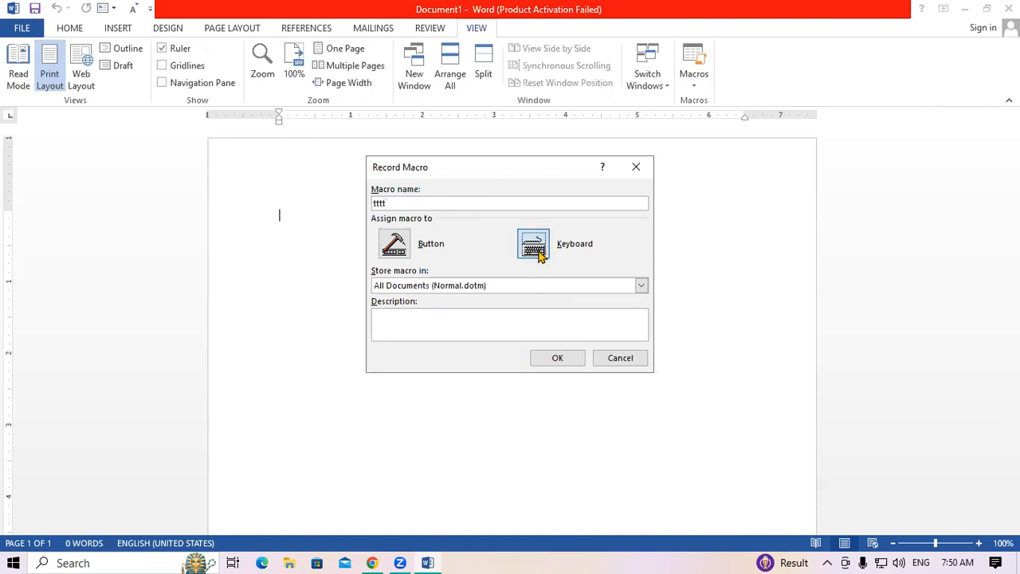
left_click(495, 274)
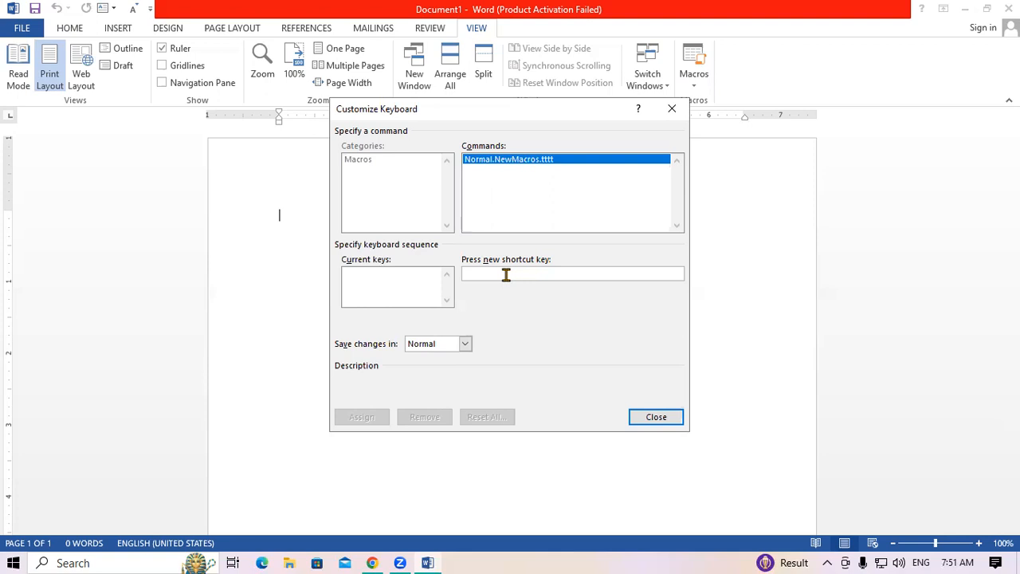
key("F2")
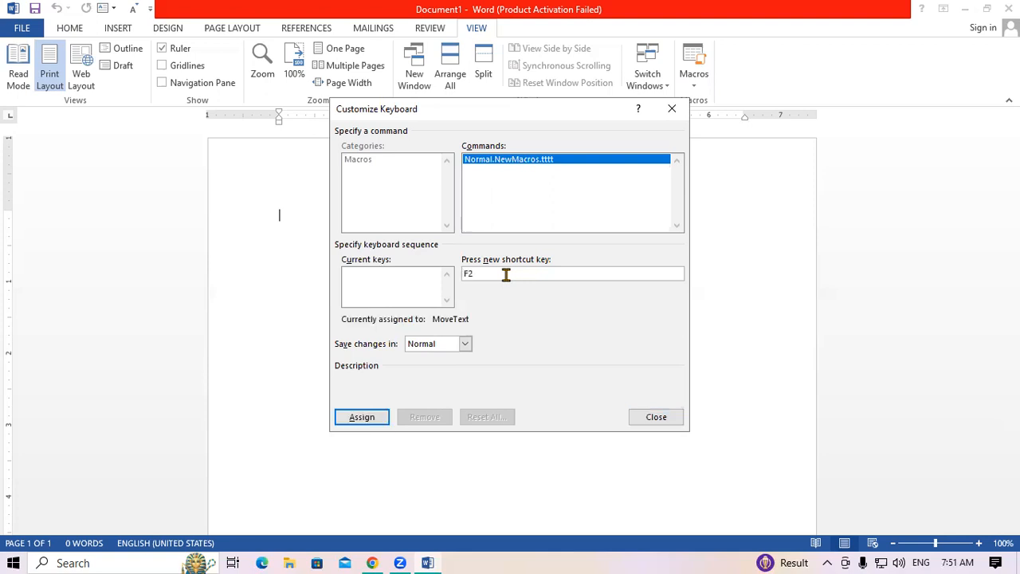
left_click(368, 420)
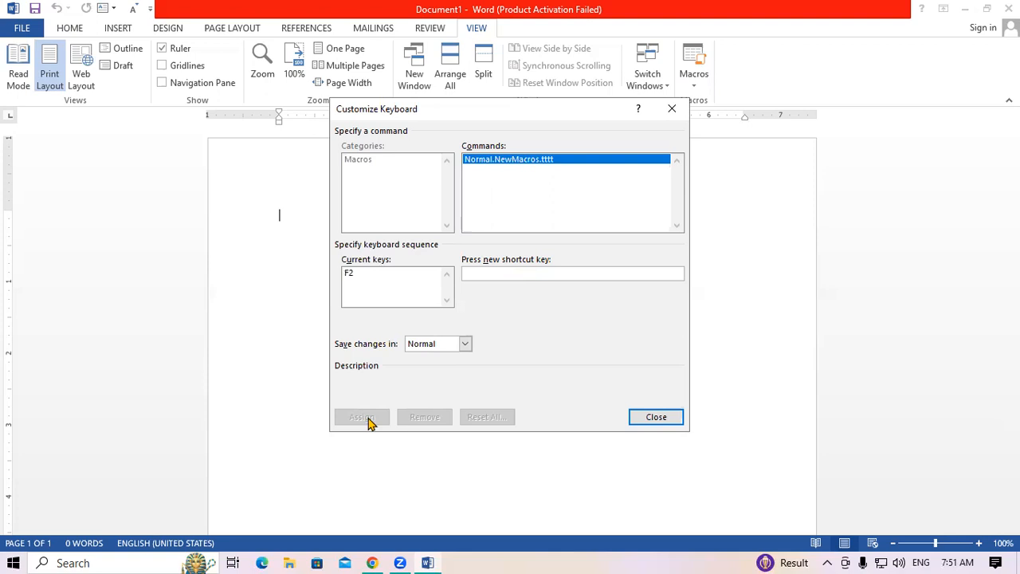
left_click(657, 420)
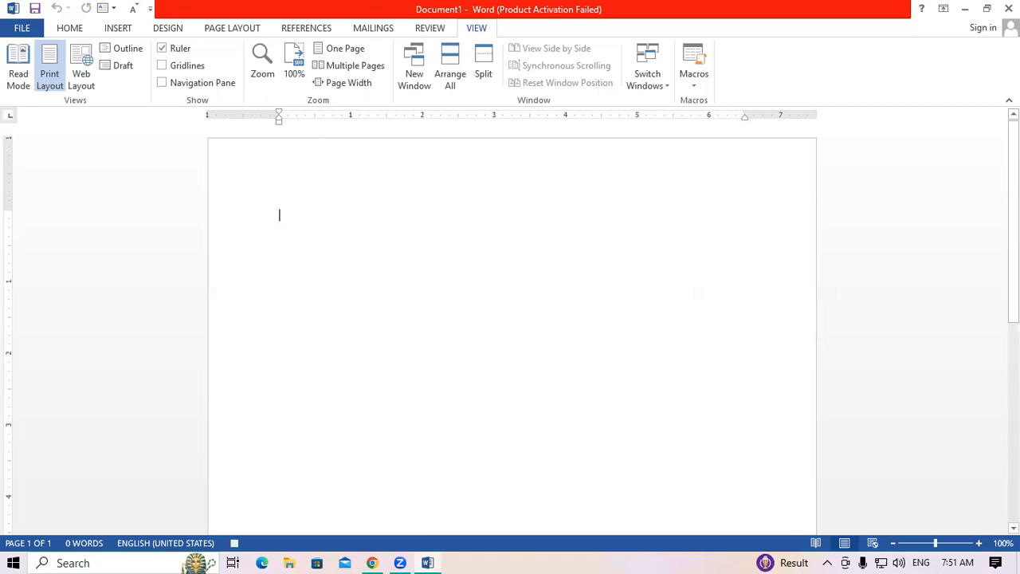
Step: Record the text GAYATRI COMPUTER PADRAUNA into the macro and stop the recording
type("GAYATR")
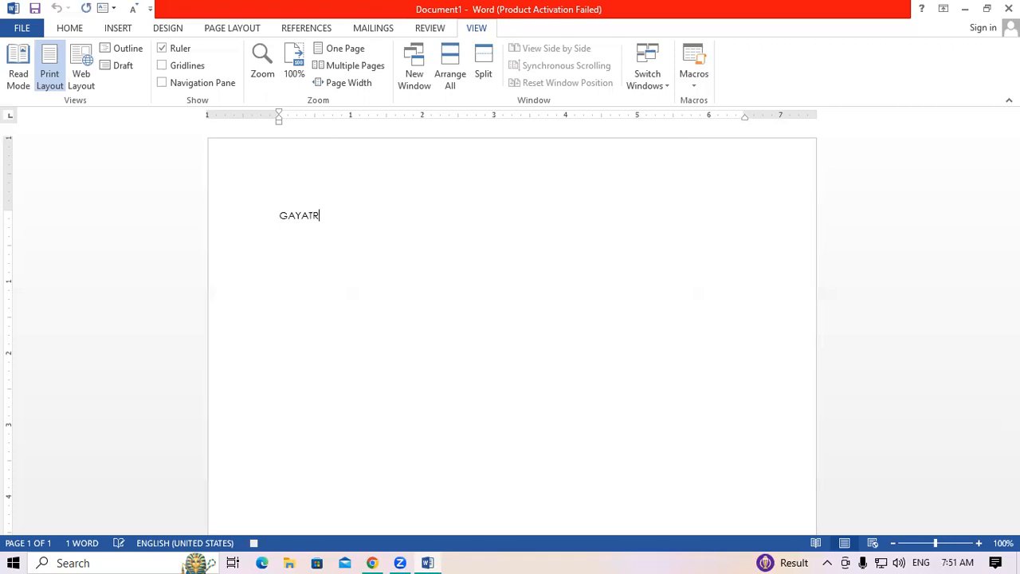
type("I COMPUTER PADRAUNA")
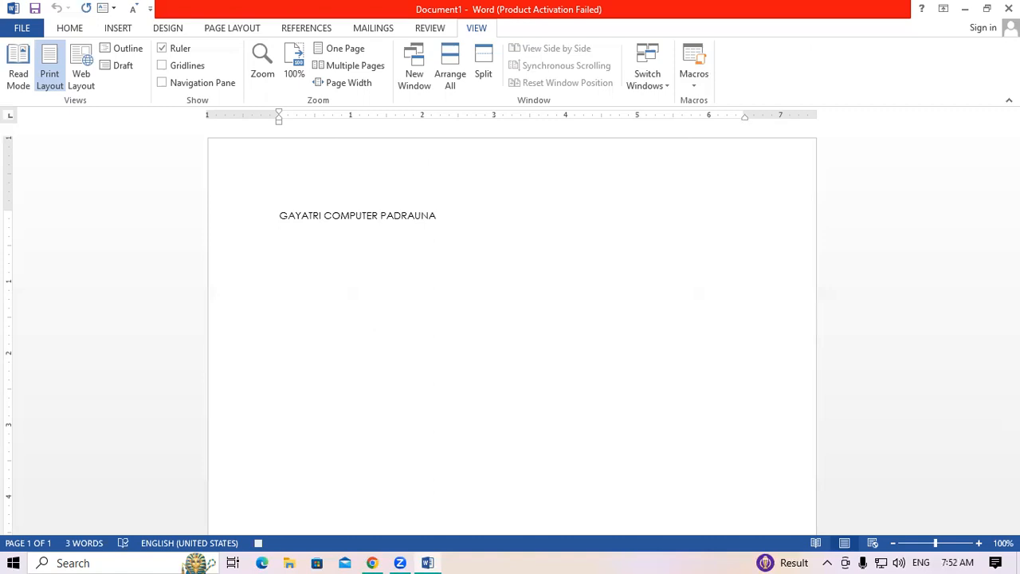
left_click(707, 83)
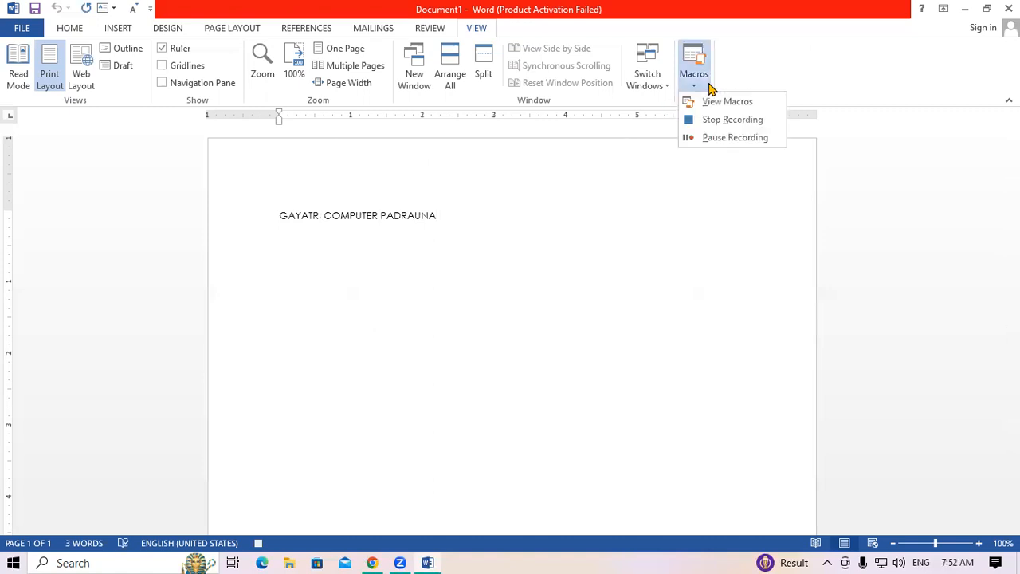
left_click(725, 130)
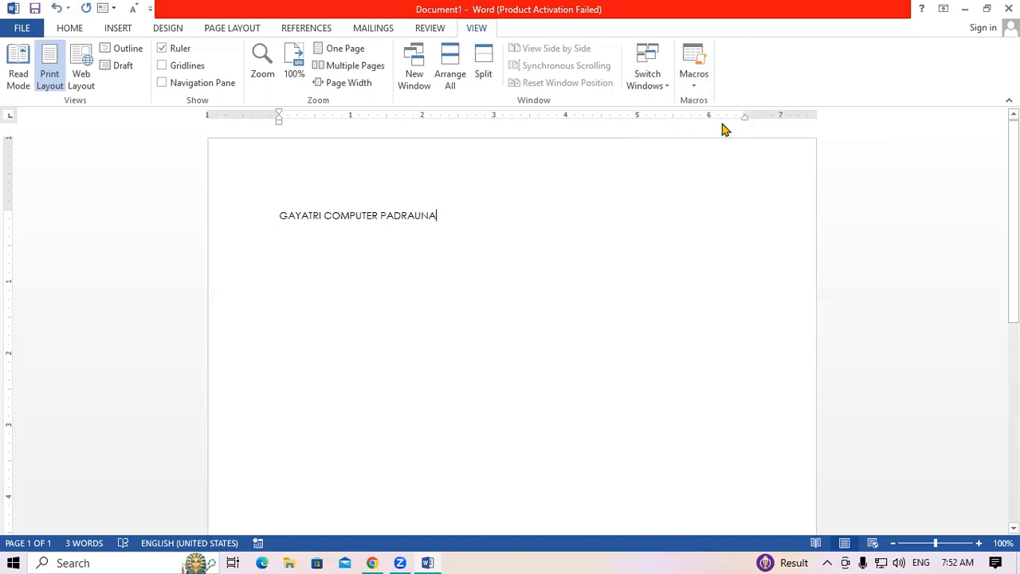
Step: Run the tttt macro from the macro list to insert its text after the existing line
left_click(696, 87)
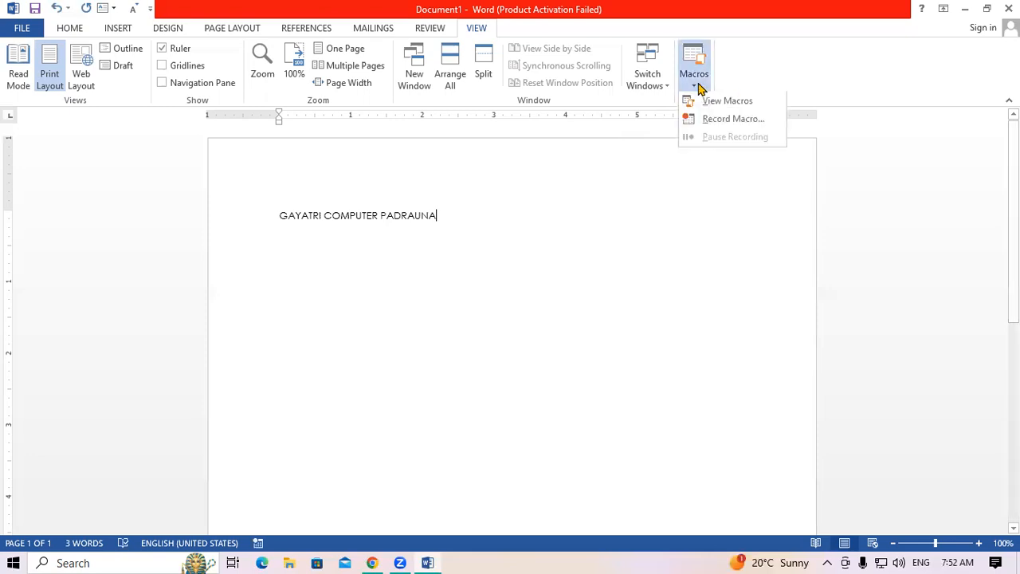
left_click(714, 102)
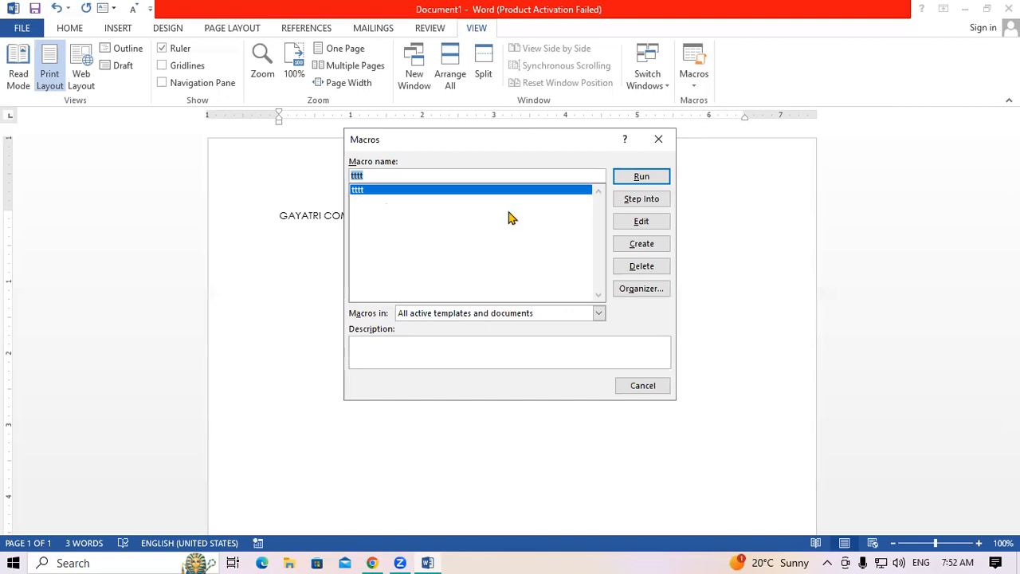
left_click(641, 177)
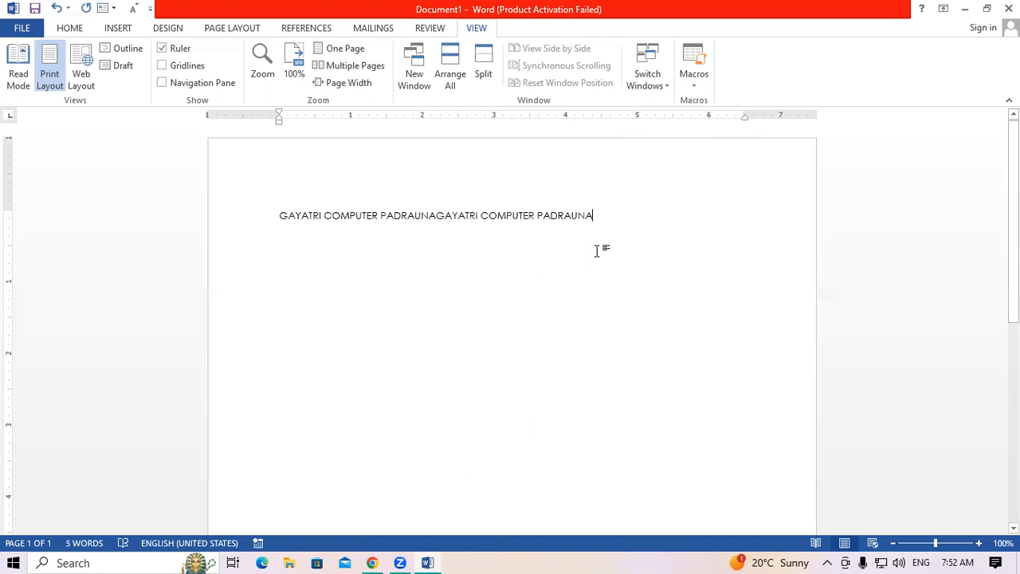
Step: Repeat the macro's text insertion continuously until the text runs onto a third page
key("ctrl+y")
key("ctrl+y")
key("ctrl+y")
key("ctrl+y")
key("ctrl+y")
key("ctrl+y")
key("ctrl+y")
key("ctrl+y")
key("ctrl+y")
key("ctrl+y")
key("ctrl+y")
key("ctrl+y")
key("ctrl+y")
key("ctrl+y")
key("ctrl+y")
key("ctrl+y")
key("ctrl+y")
key("ctrl+y")
key("ctrl+y")
key("ctrl+y")
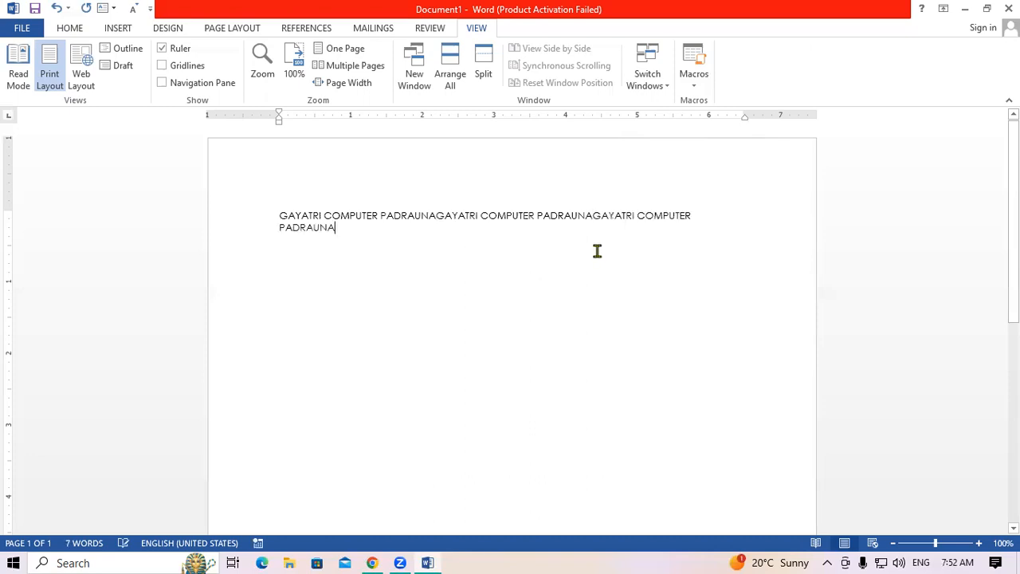
key("ctrl+y")
key("ctrl+y")
key("ctrl+y")
key("ctrl+y")
key("ctrl+y")
key("ctrl+y")
key("ctrl+y")
key("ctrl+y")
key("ctrl+y")
key("ctrl+y")
key("ctrl+y")
key("ctrl+y")
key("ctrl+y")
key("ctrl+y")
key("ctrl+y")
key("ctrl+y")
key("ctrl+y")
key("ctrl+y")
key("ctrl+y")
key("ctrl+y")
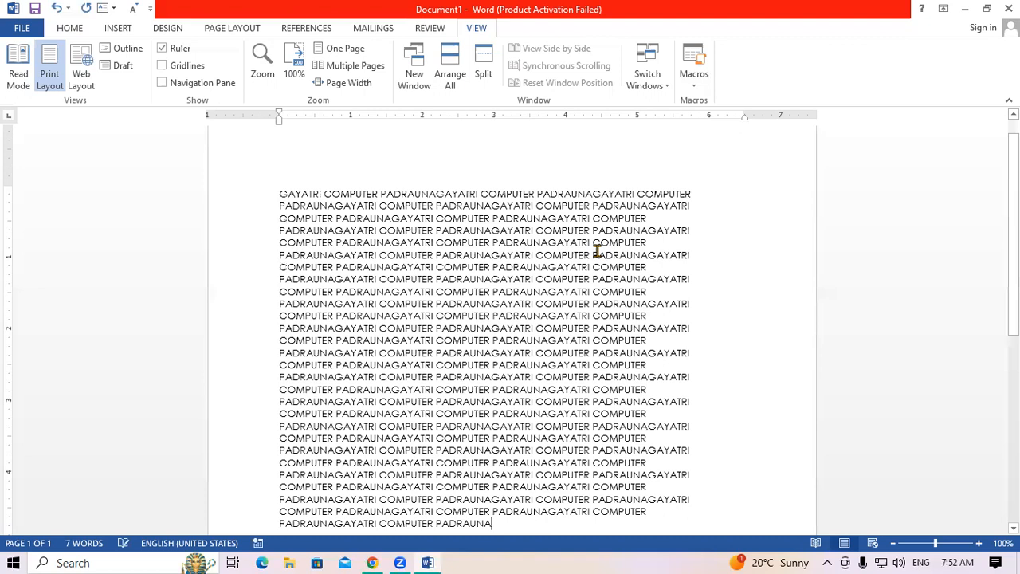
key("ctrl+y")
key("ctrl+y")
key("ctrl+y")
key("ctrl+y")
key("ctrl+y")
key("ctrl+y")
key("ctrl+y")
key("ctrl+y")
key("ctrl+y")
key("ctrl+y")
key("ctrl+y")
key("ctrl+y")
key("ctrl+y")
key("ctrl+y")
key("ctrl+y")
key("ctrl+y")
key("ctrl+y")
key("ctrl+y")
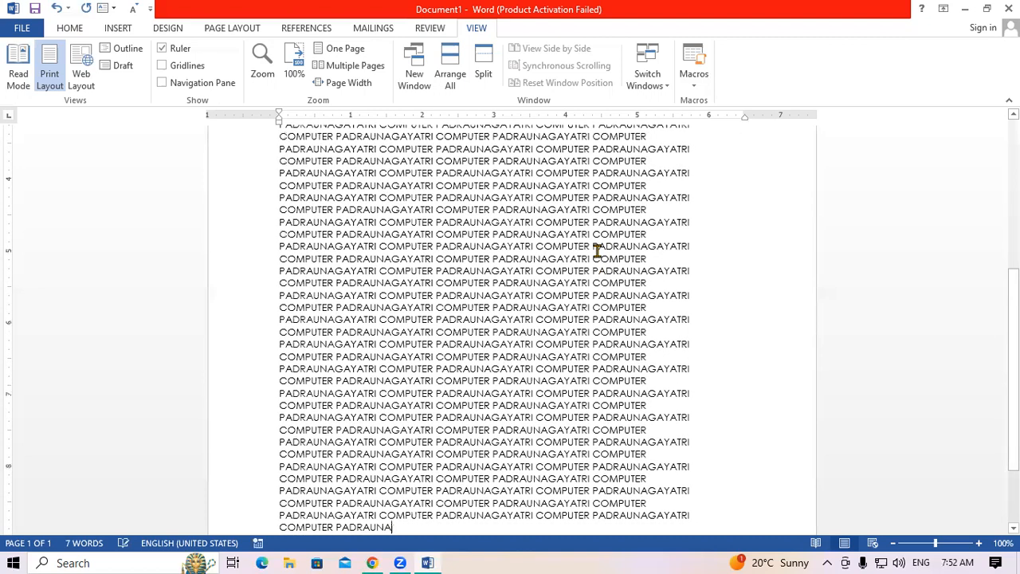
key("ctrl+y")
key("ctrl+y")
key("ctrl+y")
key("ctrl+y")
key("ctrl+y")
key("ctrl+y")
key("ctrl+y")
key("ctrl+y")
key("ctrl+y")
key("ctrl+y")
key("ctrl+y")
key("ctrl+y")
key("ctrl+y")
key("ctrl+y")
key("ctrl+y")
key("ctrl+y")
key("ctrl+y")
key("ctrl+y")
key("ctrl+y")
key("ctrl+y")
key("ctrl+y")
key("ctrl+y")
key("ctrl+y")
key("ctrl+y")
key("ctrl+y")
key("ctrl+y")
key("ctrl+y")
key("ctrl+y")
key("ctrl+y")
key("ctrl+y")
key("ctrl+y")
key("ctrl+y")
key("ctrl+y")
key("ctrl+y")
key("ctrl+y")
key("ctrl+y")
key("ctrl+y")
key("ctrl+y")
key("ctrl+y")
key("ctrl+y")
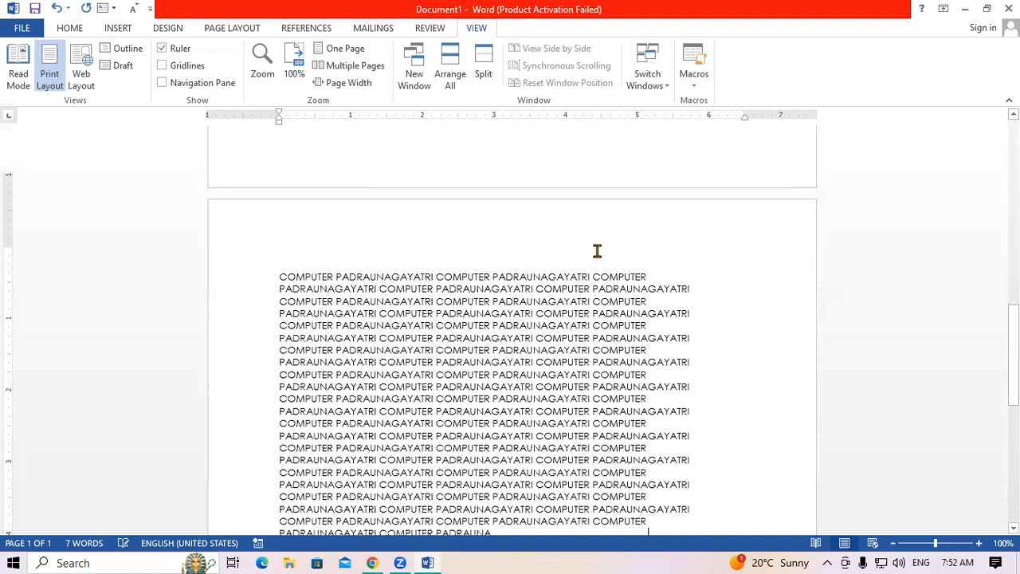
key("ctrl+y")
key("ctrl+y")
key("ctrl+y")
key("ctrl+y")
key("ctrl+y")
key("ctrl+y")
key("ctrl+y")
key("ctrl+y")
key("ctrl+y")
key("ctrl+y")
key("ctrl+y")
key("ctrl+y")
key("ctrl+y")
key("ctrl+y")
key("ctrl+y")
key("ctrl+y")
key("ctrl+y")
key("ctrl+y")
key("ctrl+y")
key("ctrl+y")
key("ctrl+y")
key("ctrl+y")
key("ctrl+y")
key("ctrl+y")
key("ctrl+y")
key("ctrl+y")
key("ctrl+y")
key("ctrl+y")
key("ctrl+y")
key("ctrl+y")
key("ctrl+y")
key("ctrl+y")
key("ctrl+y")
key("ctrl+y")
key("ctrl+y")
key("ctrl+y")
key("ctrl+y")
key("ctrl+y")
key("ctrl+y")
key("ctrl+y")
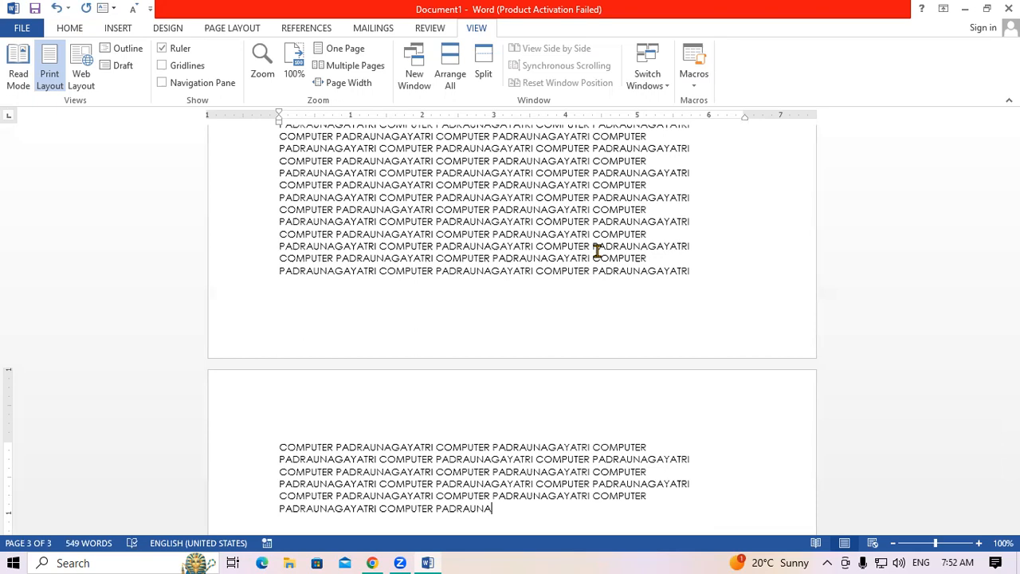
Step: Close Document1 and discard its changes without saving
key("alt+F4")
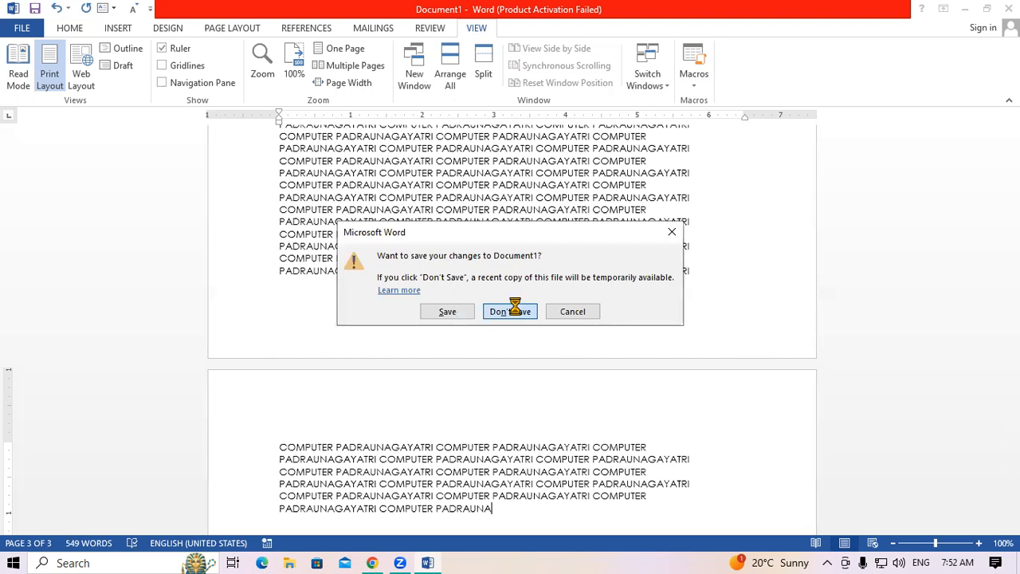
left_click(516, 312)
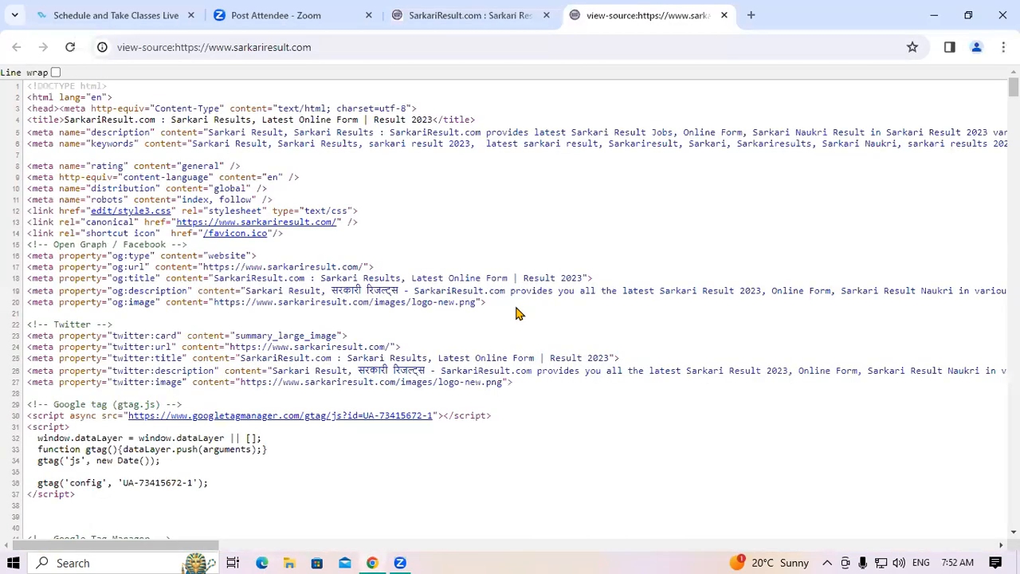
Step: Launch Word, dismiss the default-program and activation prompts, and create a blank document
key("super+r")
key("Return")
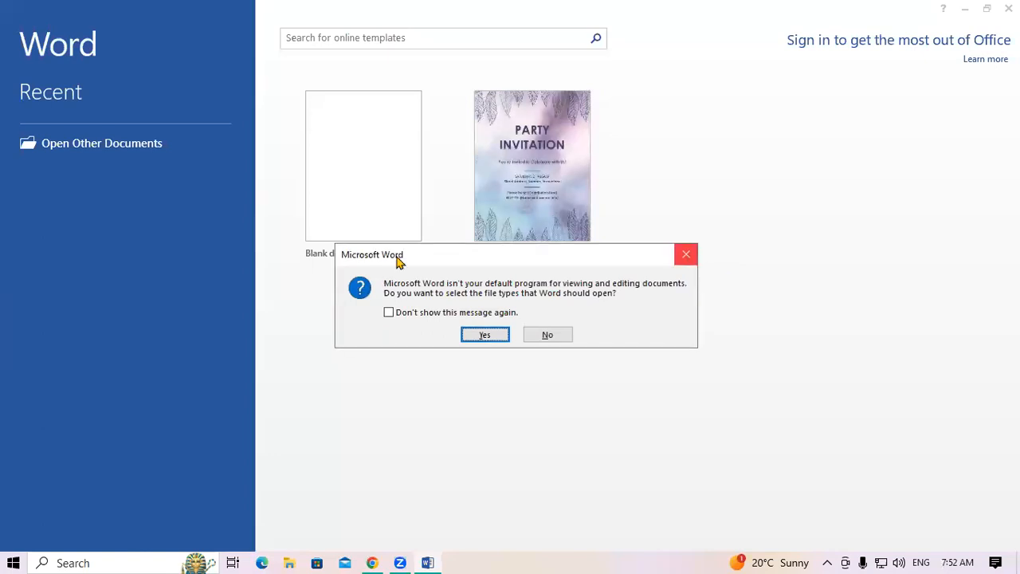
left_click(676, 114)
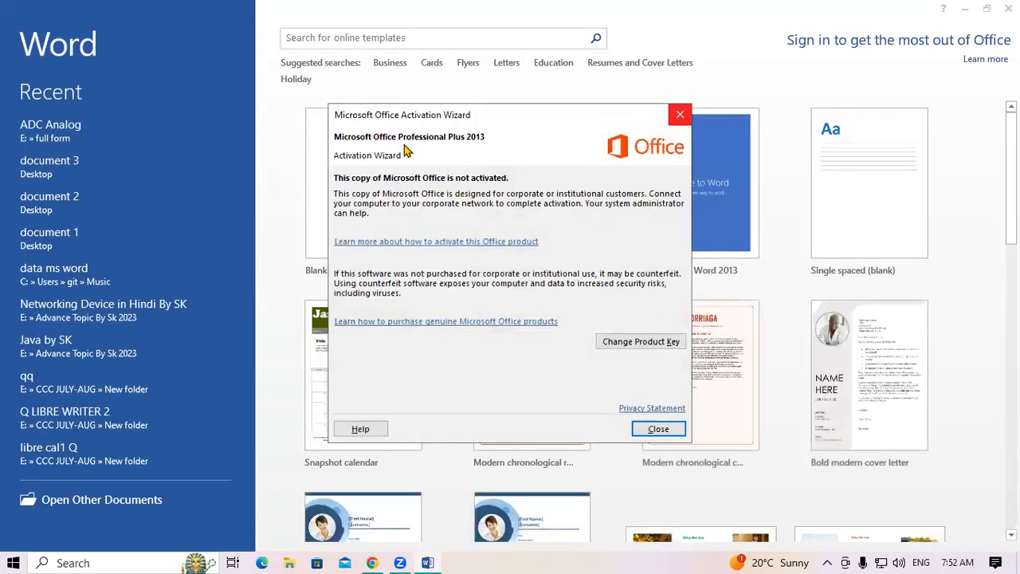
left_click(405, 151)
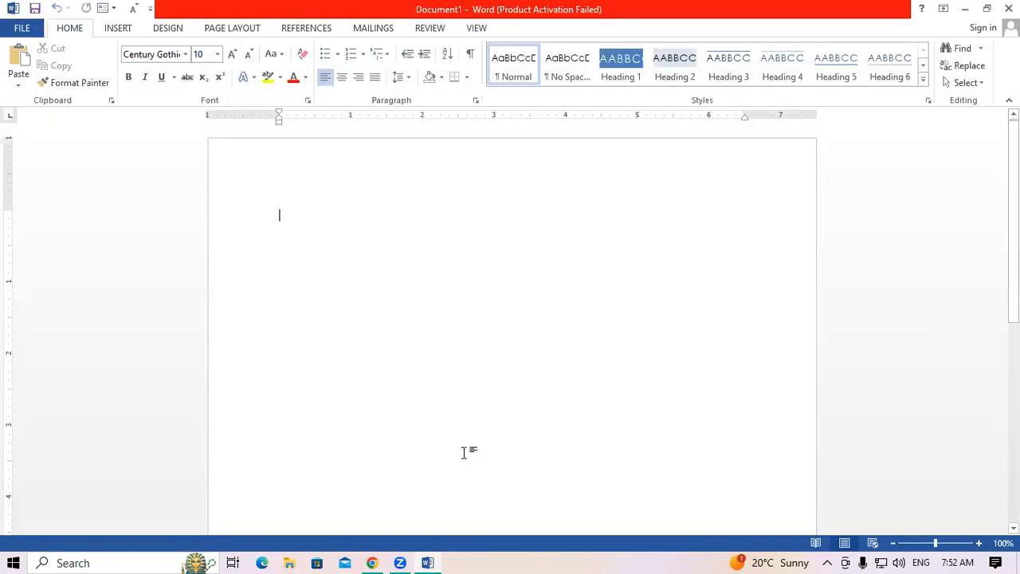
Step: Delete the existing tttt macro from the macro list and close the list
left_click(479, 26)
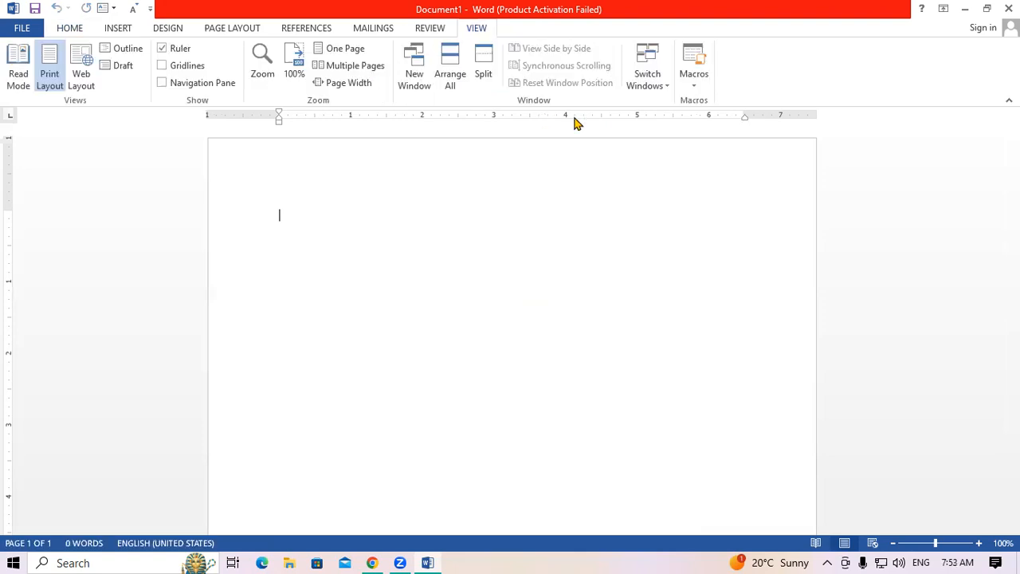
left_click(695, 89)
left_click(717, 103)
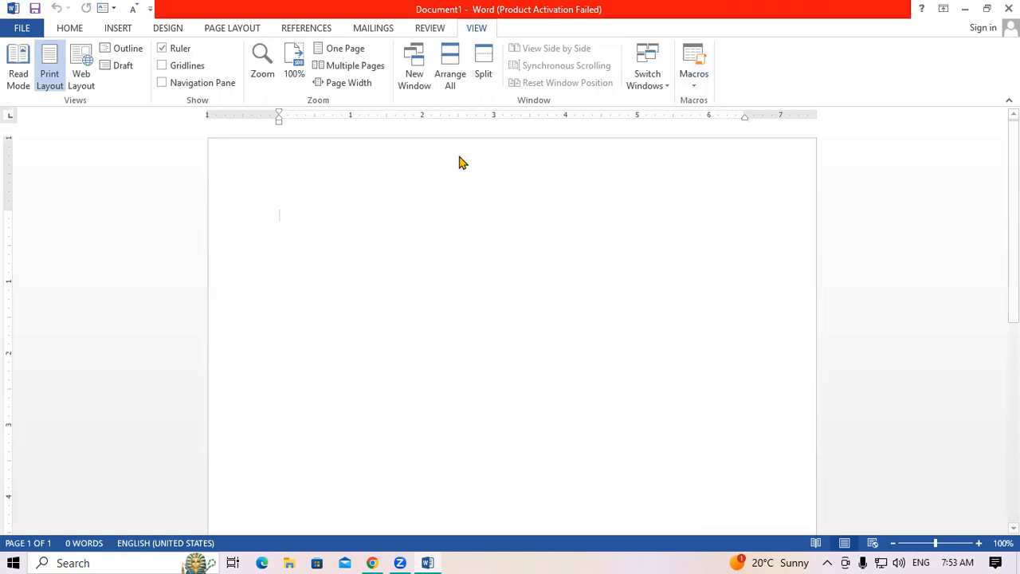
left_click(646, 267)
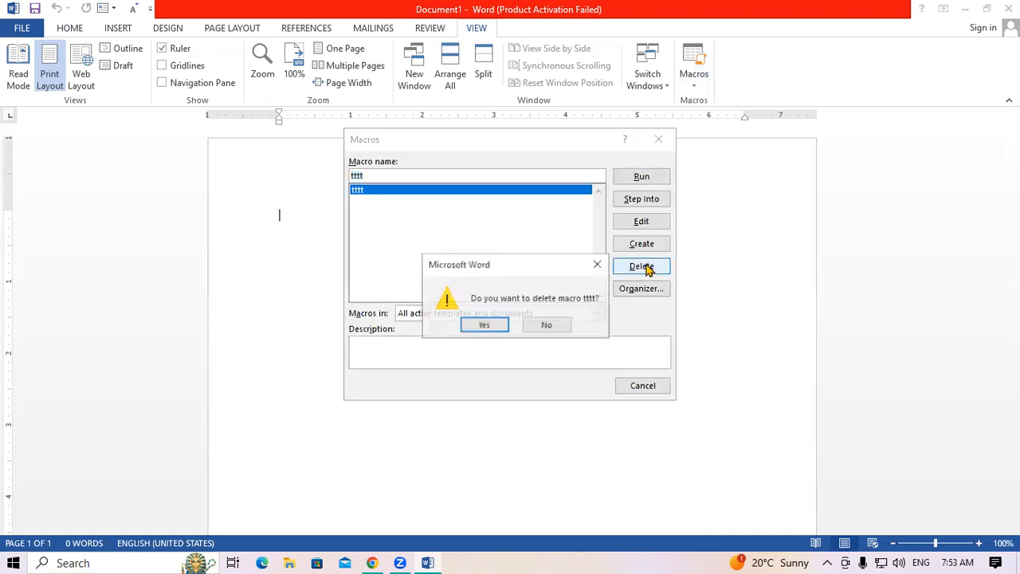
left_click(487, 327)
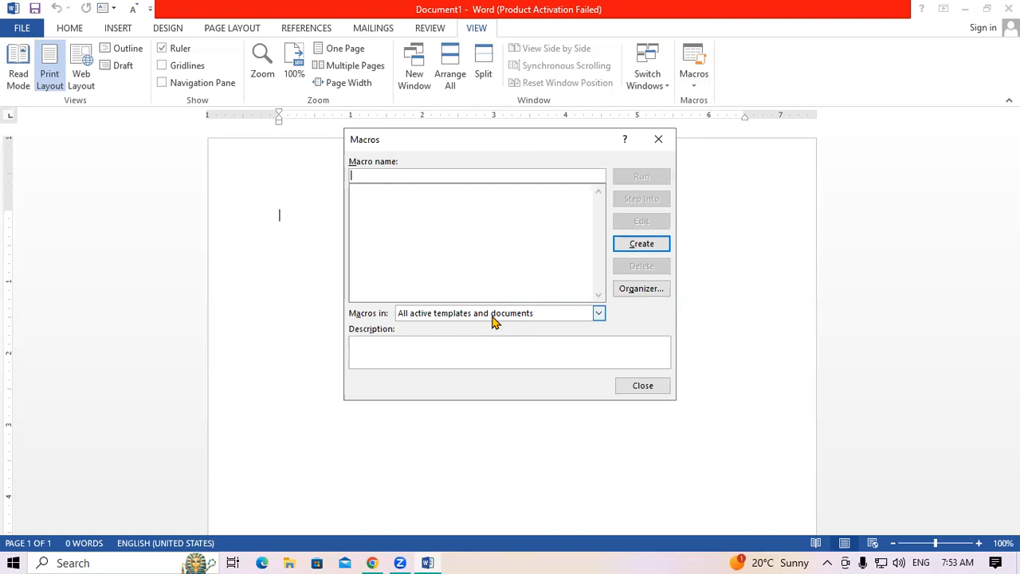
left_click(651, 141)
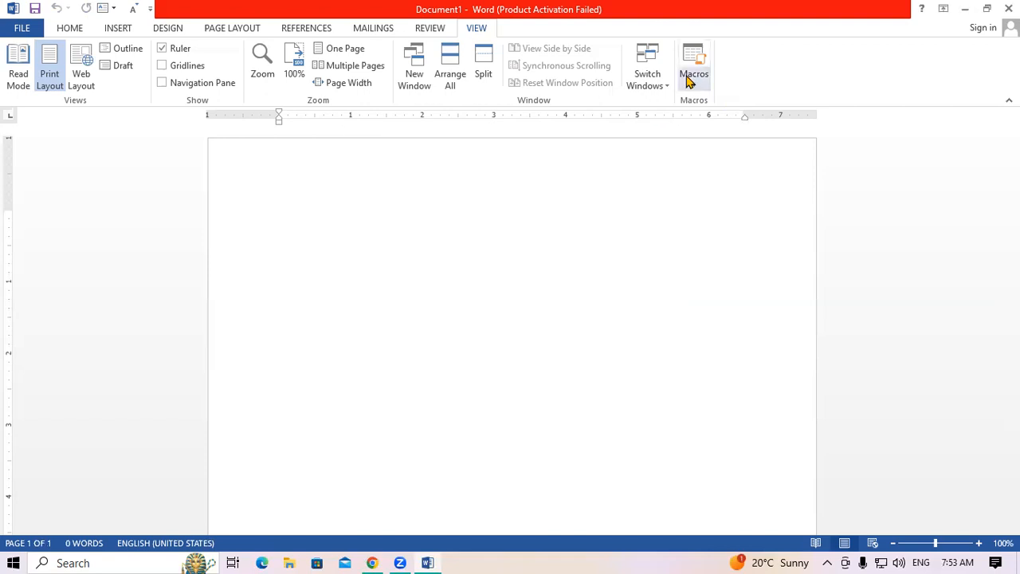
Step: Start recording a new macro named YYY for all documents, with F2 assigned as its keyboard shortcut
left_click(689, 82)
left_click(704, 118)
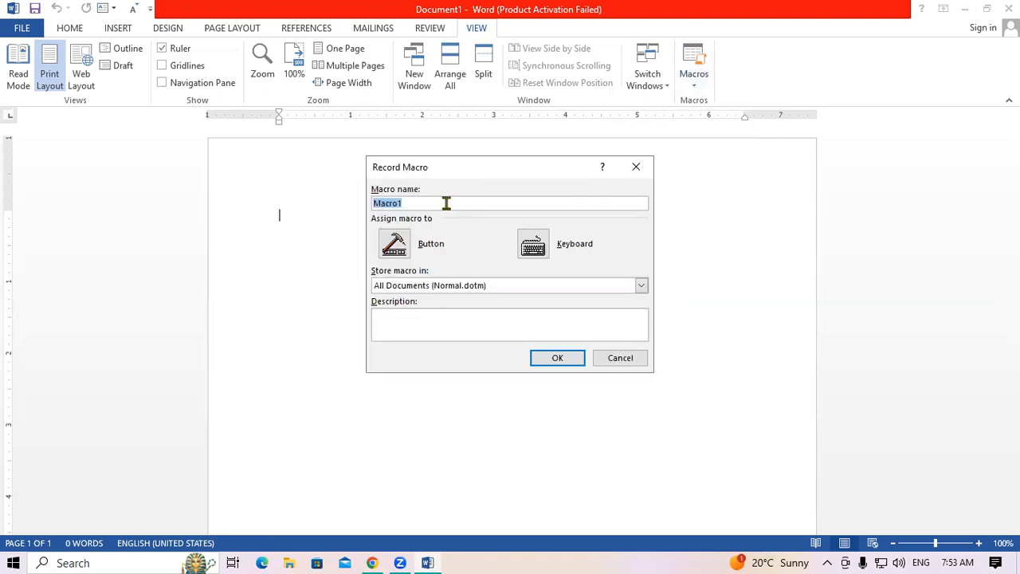
type("YYY")
left_click(546, 251)
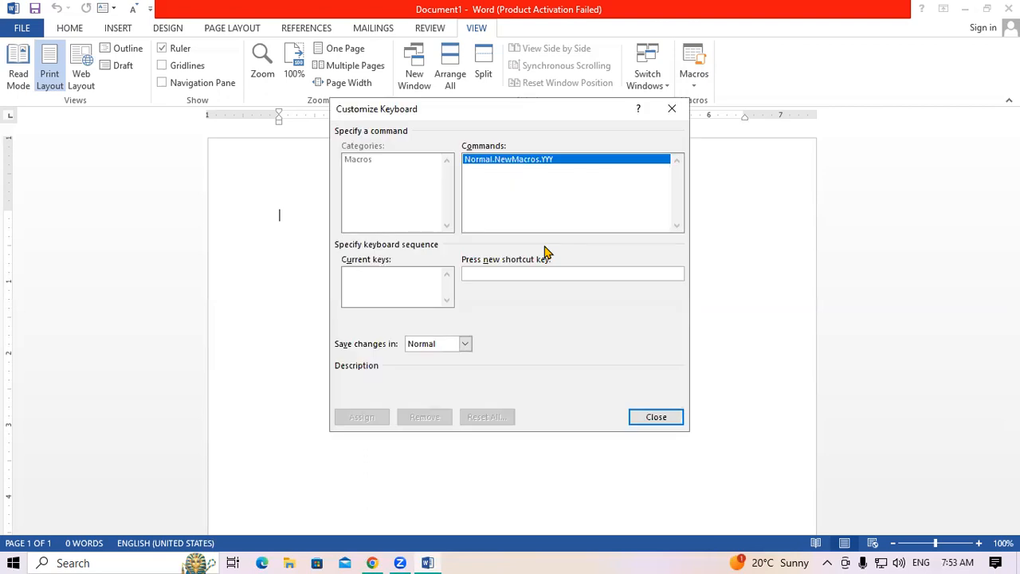
left_click(505, 273)
key("F2")
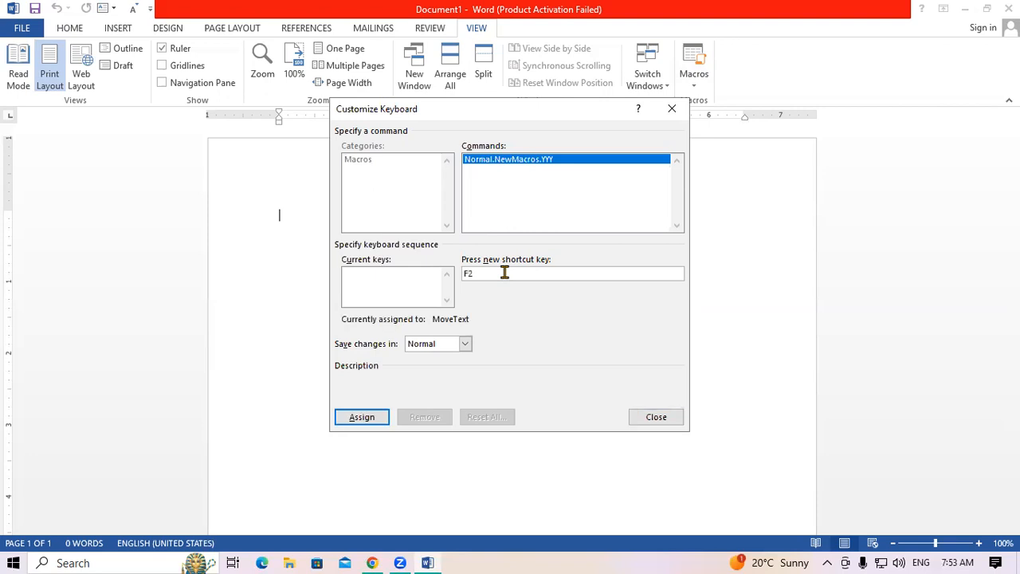
left_click(362, 418)
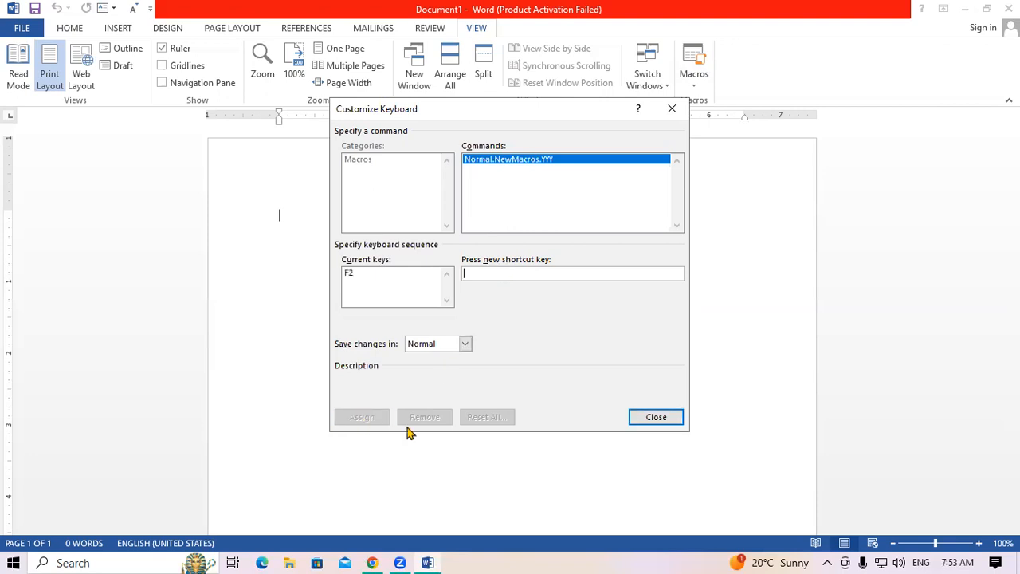
left_click(661, 418)
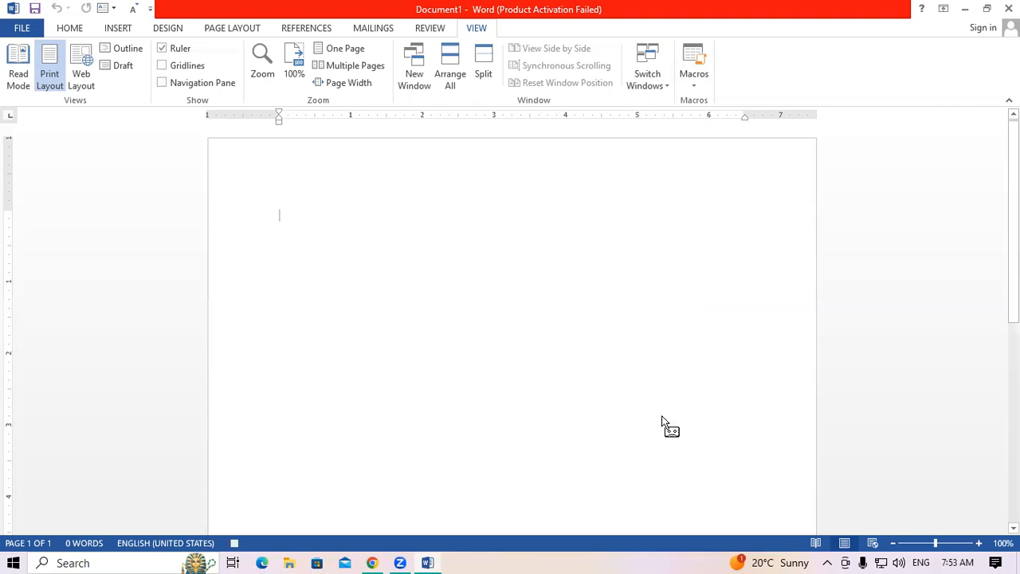
Step: Record the text PADRAUNA KUSHINAGAR into the YYY macro and stop the recording
type("PA")
type("DRAJ")
type("NA")
type(" K")
type("USH")
type("INAG")
type("AR")
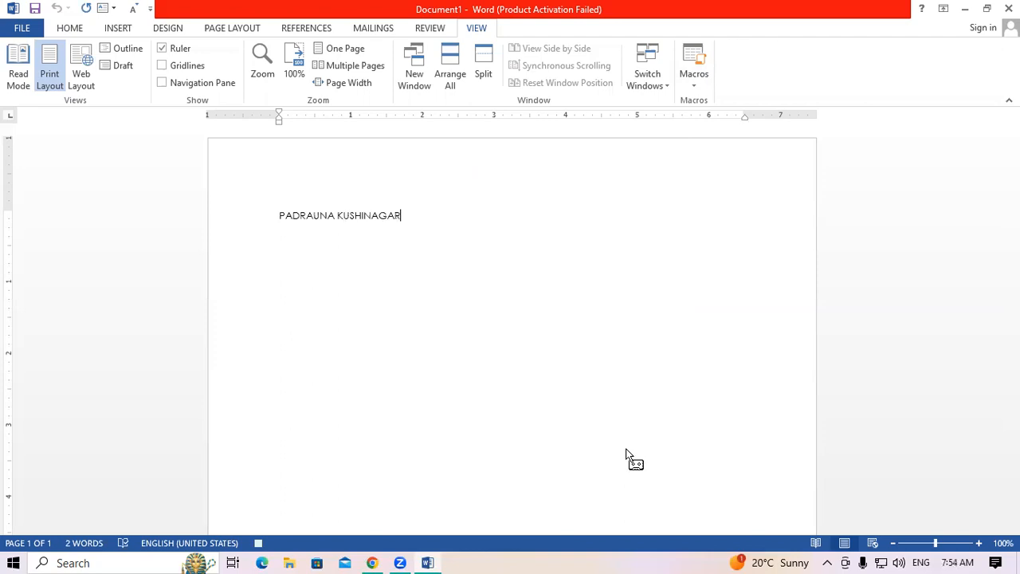
left_click(690, 84)
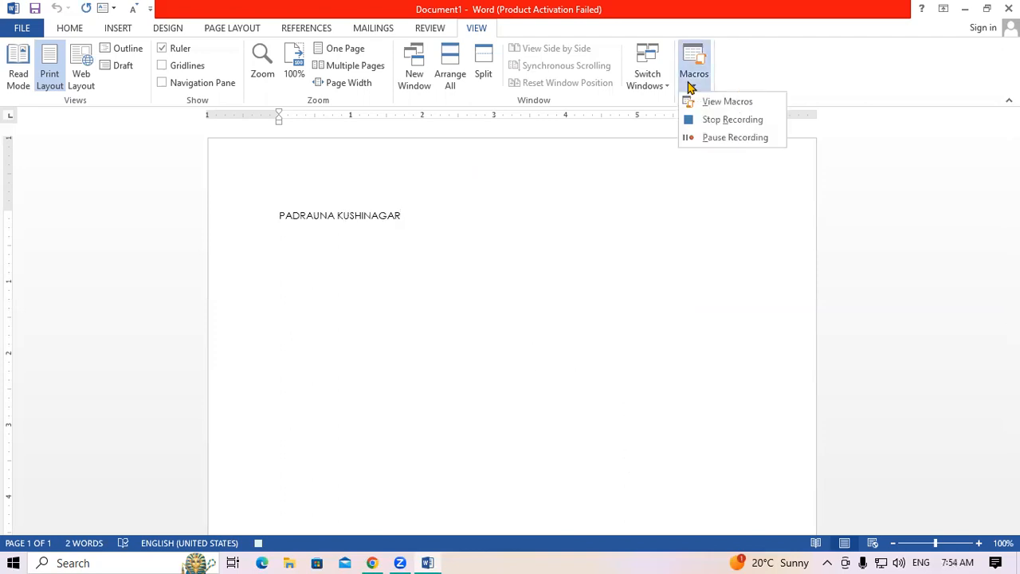
left_click(714, 120)
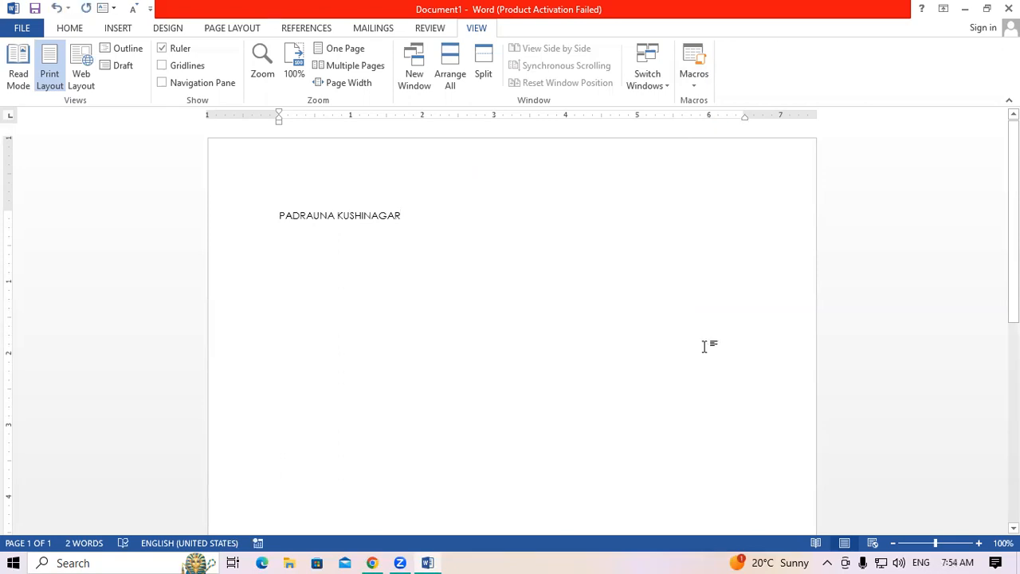
Step: Run the YYY macro from the macro list to insert its text after the existing text
left_click(699, 94)
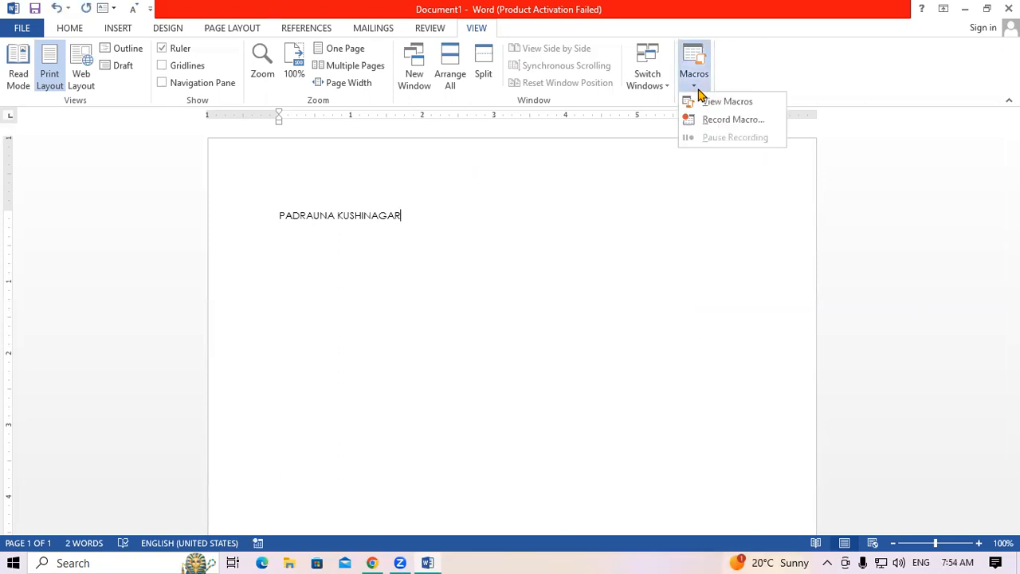
left_click(732, 112)
left_click(644, 177)
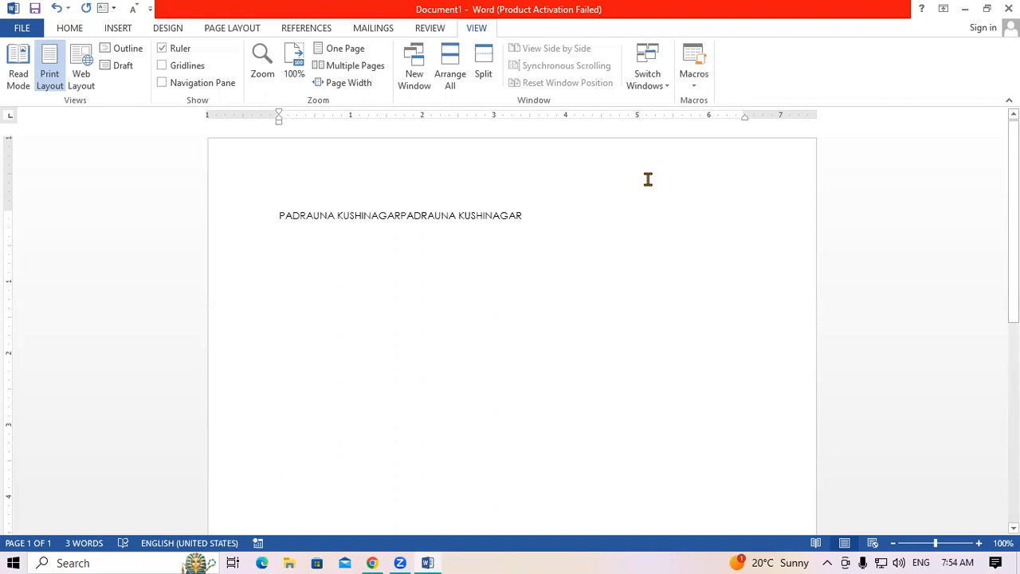
Step: Repeat the YYY macro's text insertion continuously until the lines fill most of the first page
key("F4")
key("F4")
key("F4")
key("F4")
key("F4")
key("F4")
key("F4")
key("F4")
key("F4")
key("F4")
key("F4")
key("F4")
key("F4")
key("F4")
key("F4")
key("F4")
key("F4")
key("F4")
key("F4")
key("F4")
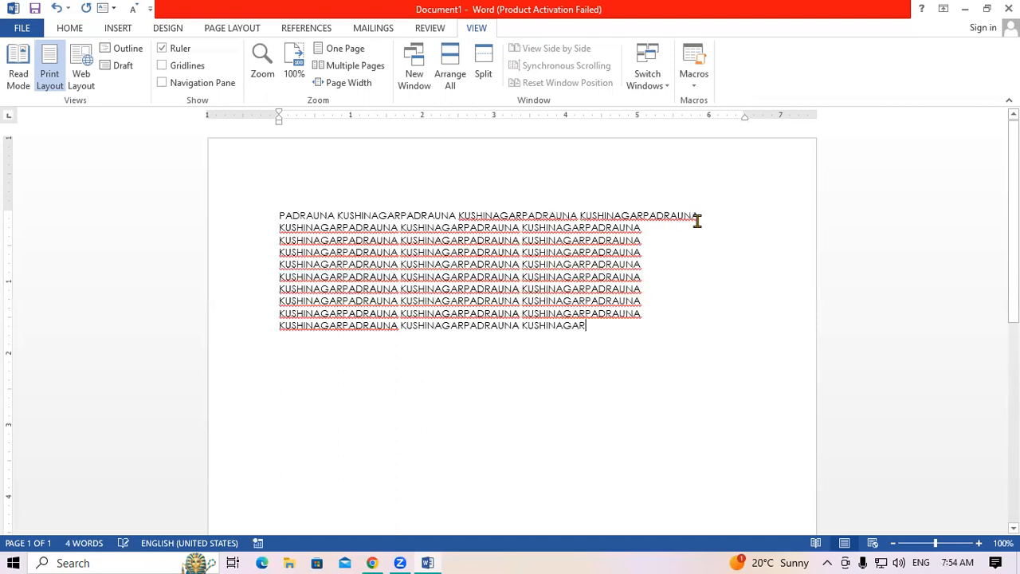
key("F4")
key("F4")
key("F4")
key("F4")
key("F4")
key("F4")
key("F4")
key("F4")
key("F4")
key("F4")
key("F4")
key("F4")
key("F4")
key("F4")
key("F4")
key("F4")
key("F4")
key("F4")
key("F4")
key("F4")
key("F4")
key("F4")
key("F4")
key("F4")
key("F4")
key("F4")
key("F4")
key("F4")
key("F4")
key("F4")
key("F4")
key("F4")
key("F4")
key("F4")
key("F4")
key("F4")
key("F4")
key("F4")
key("F4")
key("F4")
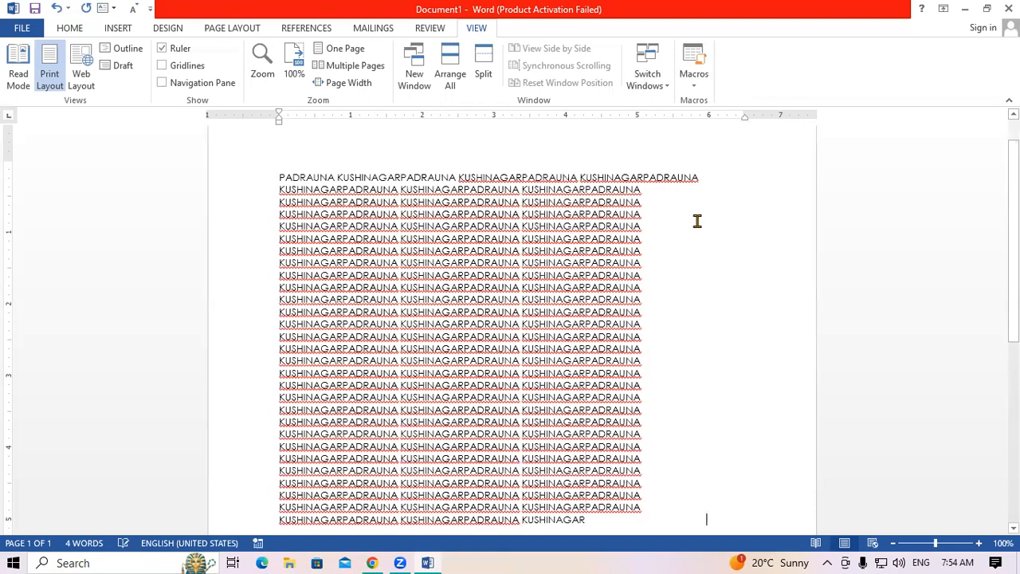
key("F4")
key("F4")
key("F4")
key("F4")
key("F4")
key("F4")
key("F4")
key("F4")
key("F4")
key("F4")
key("F4")
key("F4")
key("F4")
key("F4")
key("F4")
key("F4")
key("F4")
key("F4")
key("F4")
key("F4")
key("F4")
key("F4")
key("F4")
key("F4")
key("F4")
key("F4")
key("F4")
key("F4")
key("F4")
key("F4")
key("F4")
key("F4")
key("F4")
key("F4")
key("F4")
key("F4")
key("F4")
key("F4")
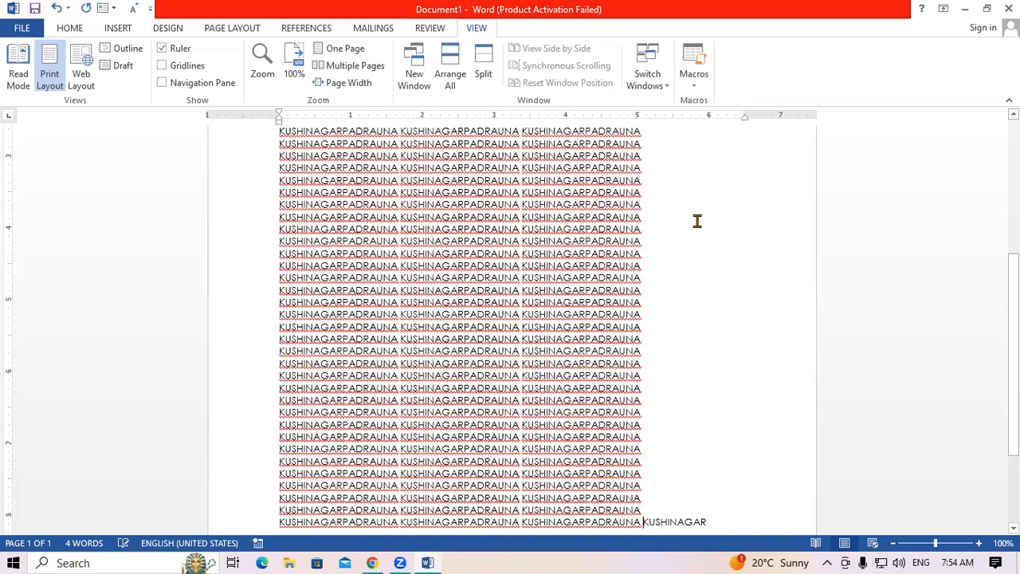
Step: Keep repeating the macro's PADRAUNA KUSHINAGAR text insertion until the lines fill the second page and continue onto the upper part of the third
key("F4")
key("F4")
key("F4")
key("F4")
key("F4")
key("F4")
key("F4")
key("F4")
key("F4")
key("F4")
key("F4")
key("F4")
key("F4")
key("F4")
key("F4")
key("F4")
key("F4")
key("F4")
key("F4")
key("F4")
key("F4")
key("F4")
key("F4")
key("F4")
key("F4")
key("F4")
key("F4")
key("F4")
key("F4")
key("F4")
key("F4")
key("F4")
key("F4")
key("F4")
key("F4")
key("F4")
key("F4")
key("F4")
key("F4")
key("F4")
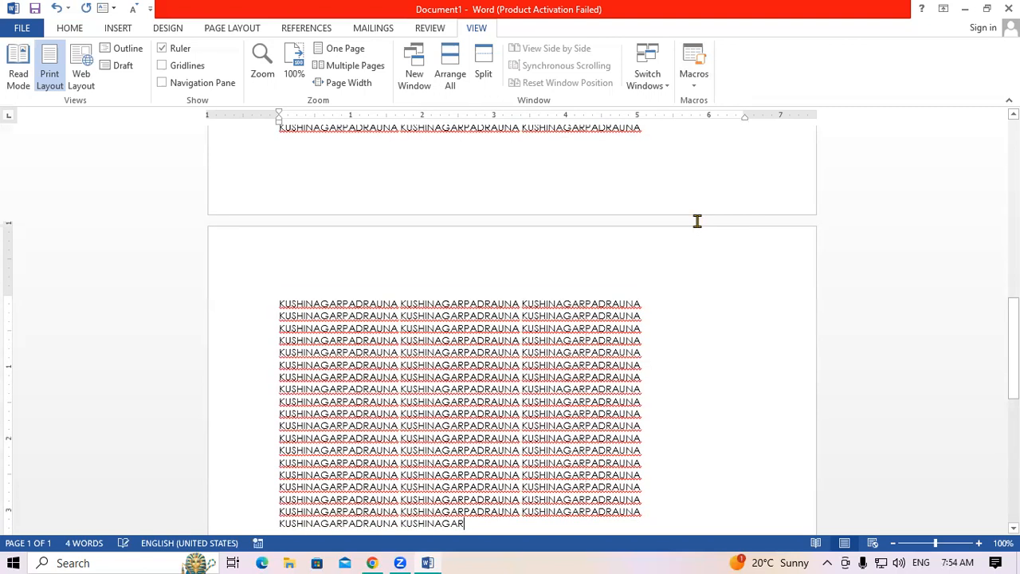
key("F4")
key("F4")
key("F4")
key("F4")
key("F4")
key("F4")
key("F4")
key("F4")
key("F4")
key("F4")
key("F4")
key("F4")
key("F4")
key("F4")
key("F4")
key("F4")
key("F4")
key("F4")
key("F4")
key("F4")
key("F4")
key("F4")
key("F4")
key("F4")
key("F4")
key("F4")
key("F4")
key("F4")
key("F4")
key("F4")
key("F4")
key("F4")
key("F4")
key("F4")
key("F4")
key("F4")
key("F4")
key("F4")
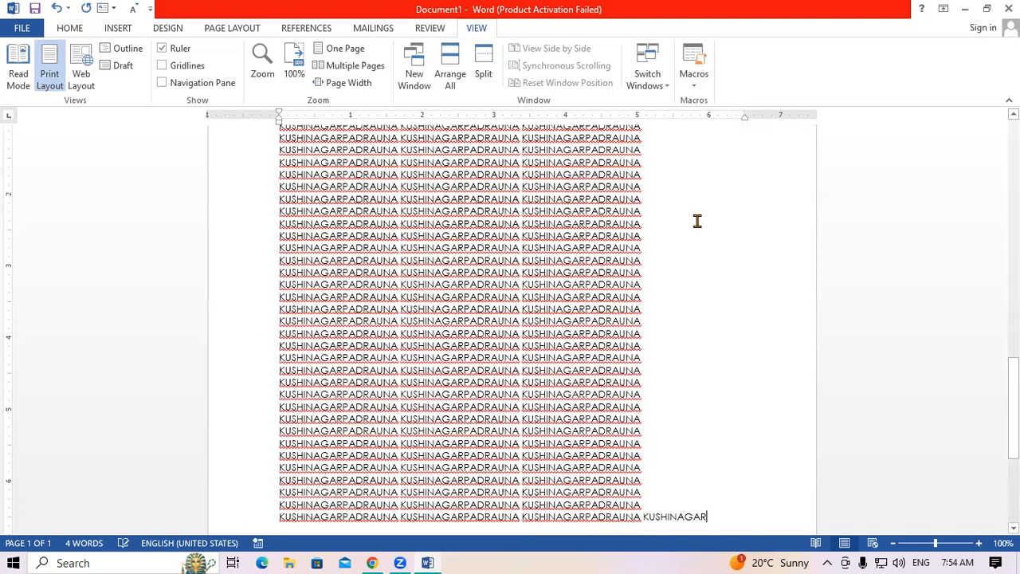
key("F4")
key("F4")
key("F4")
key("F4")
key("F4")
key("F4")
key("F4")
key("F4")
key("F4")
key("F4")
key("F4")
key("F4")
key("F4")
key("F4")
key("F4")
key("F4")
key("F4")
key("F4")
key("F4")
key("F4")
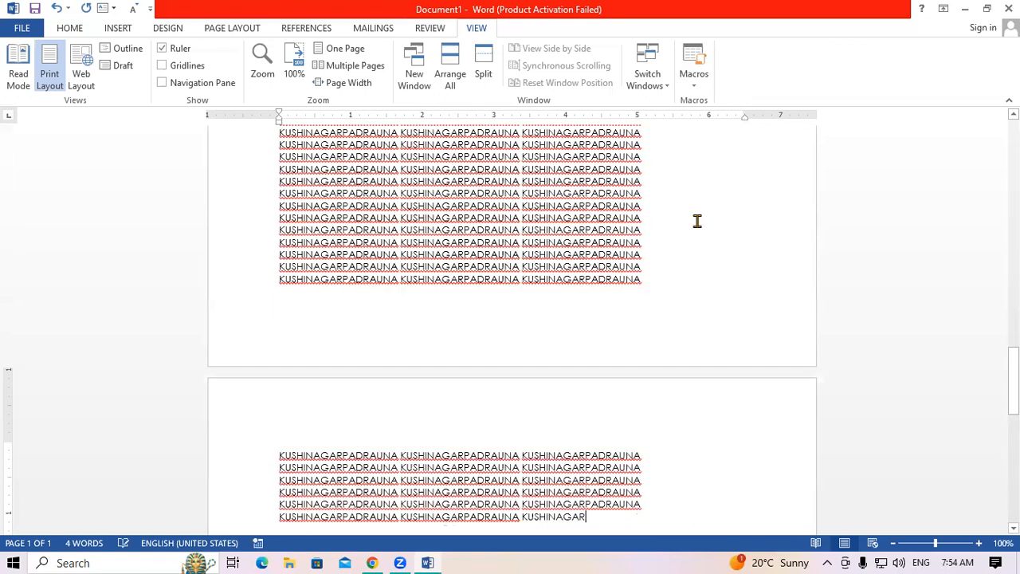
key("F4")
key("F4")
key("F4")
key("F4")
key("F4")
key("F4")
key("F4")
key("F4")
key("F4")
key("F4")
key("F4")
key("F4")
key("F4")
key("F4")
key("F4")
key("F4")
key("F4")
key("F4")
key("F4")
key("F4")
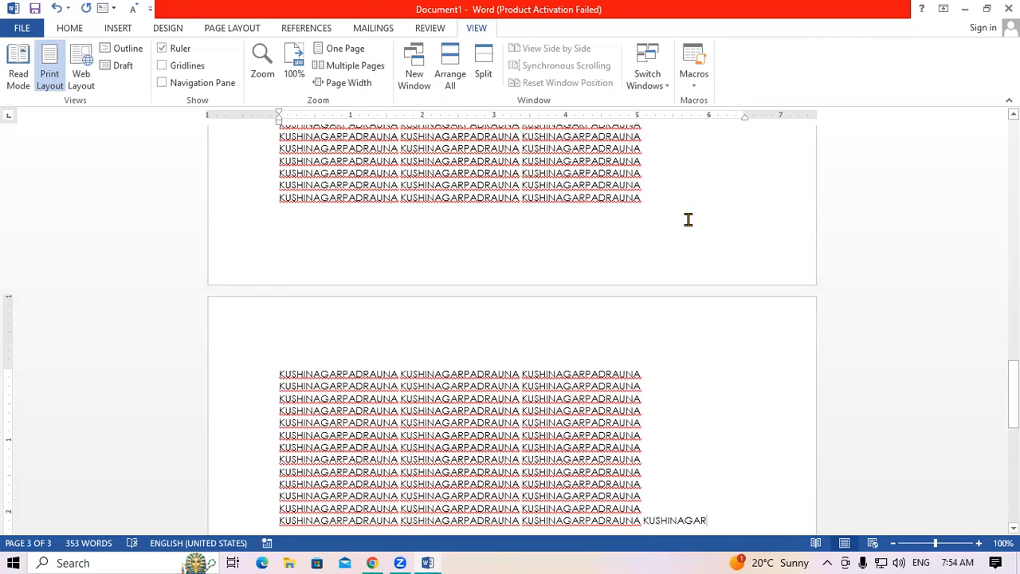